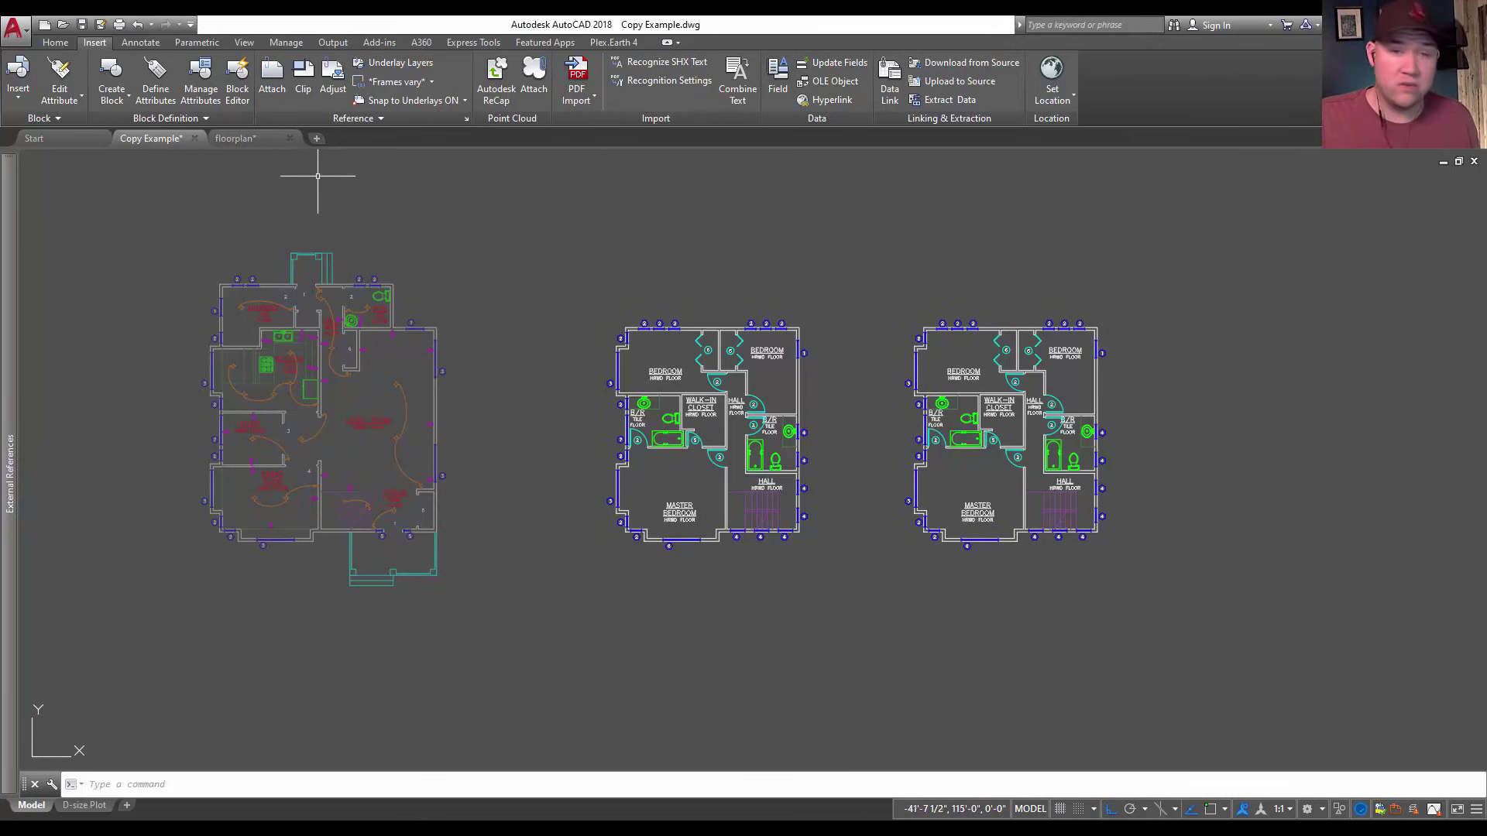
Switch to the floorplan.dwg drawing tab
left_click(267, 138)
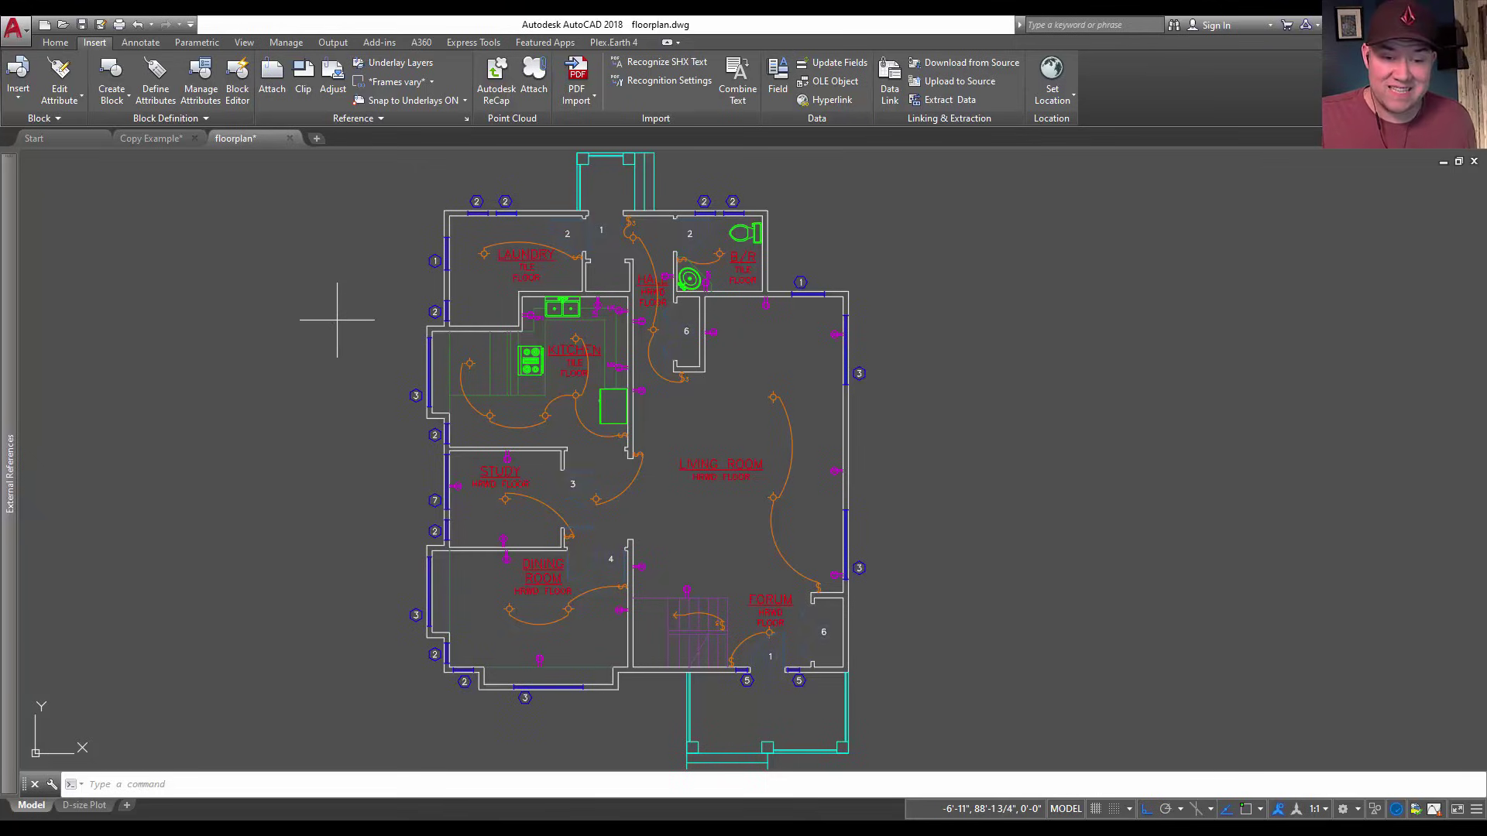
Select the upper and lower door-swing arcs on the living room's east wall
key("ctrl+shift+c")
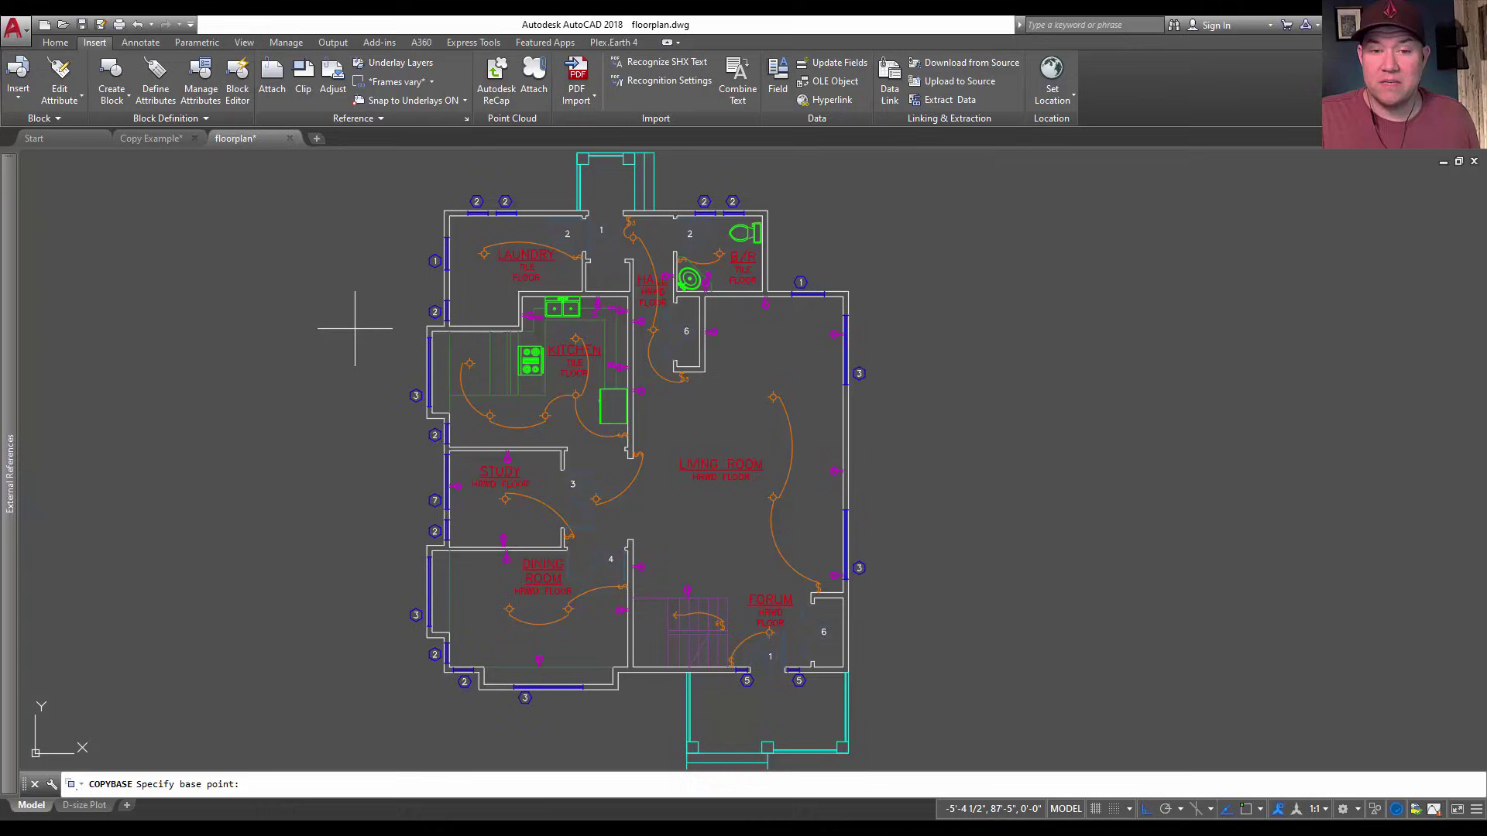
key("Escape")
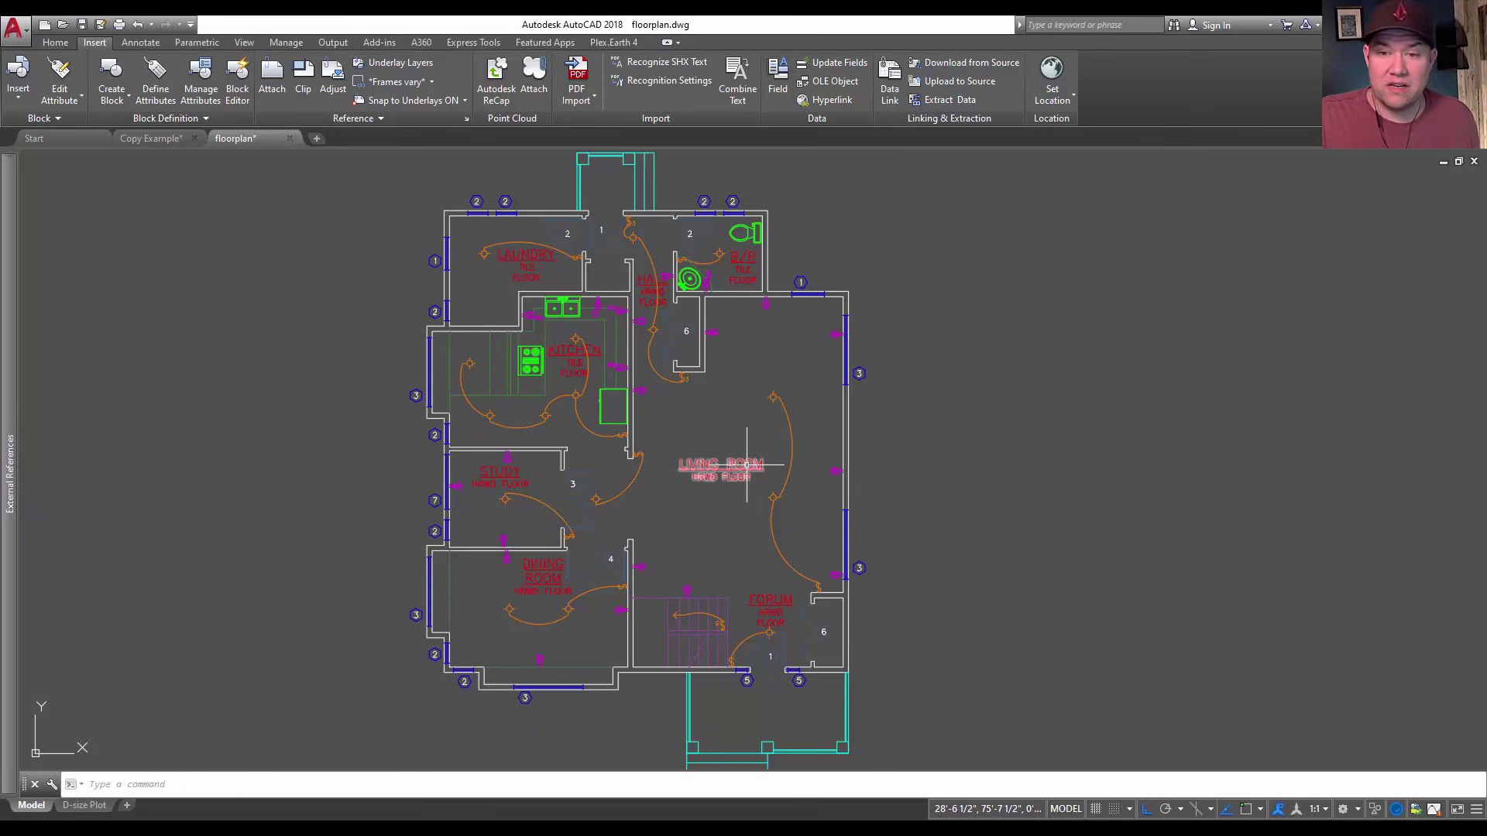
left_click(773, 397)
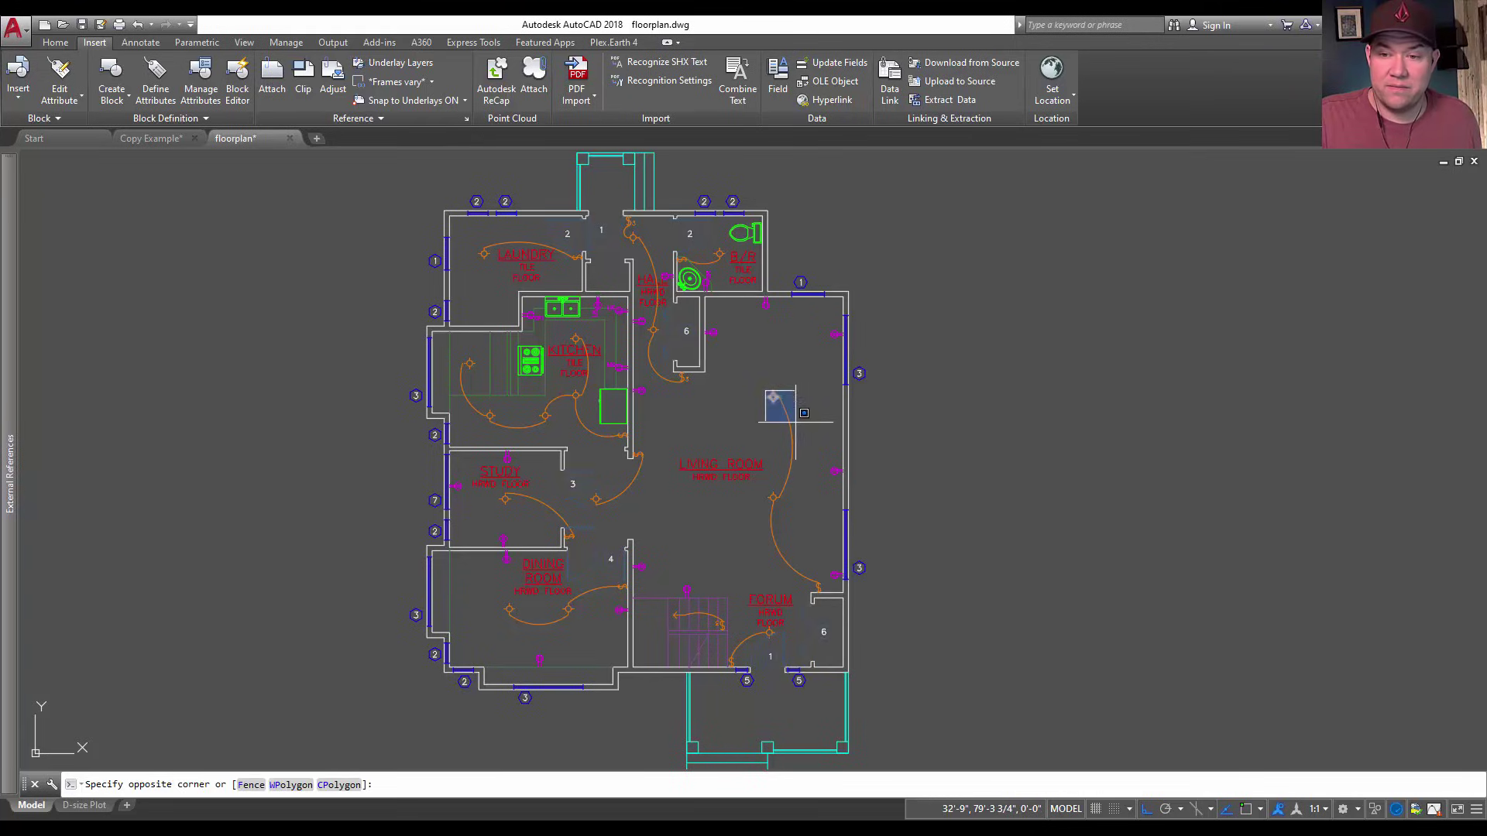
left_click(806, 430)
left_click(774, 489)
left_click(774, 515)
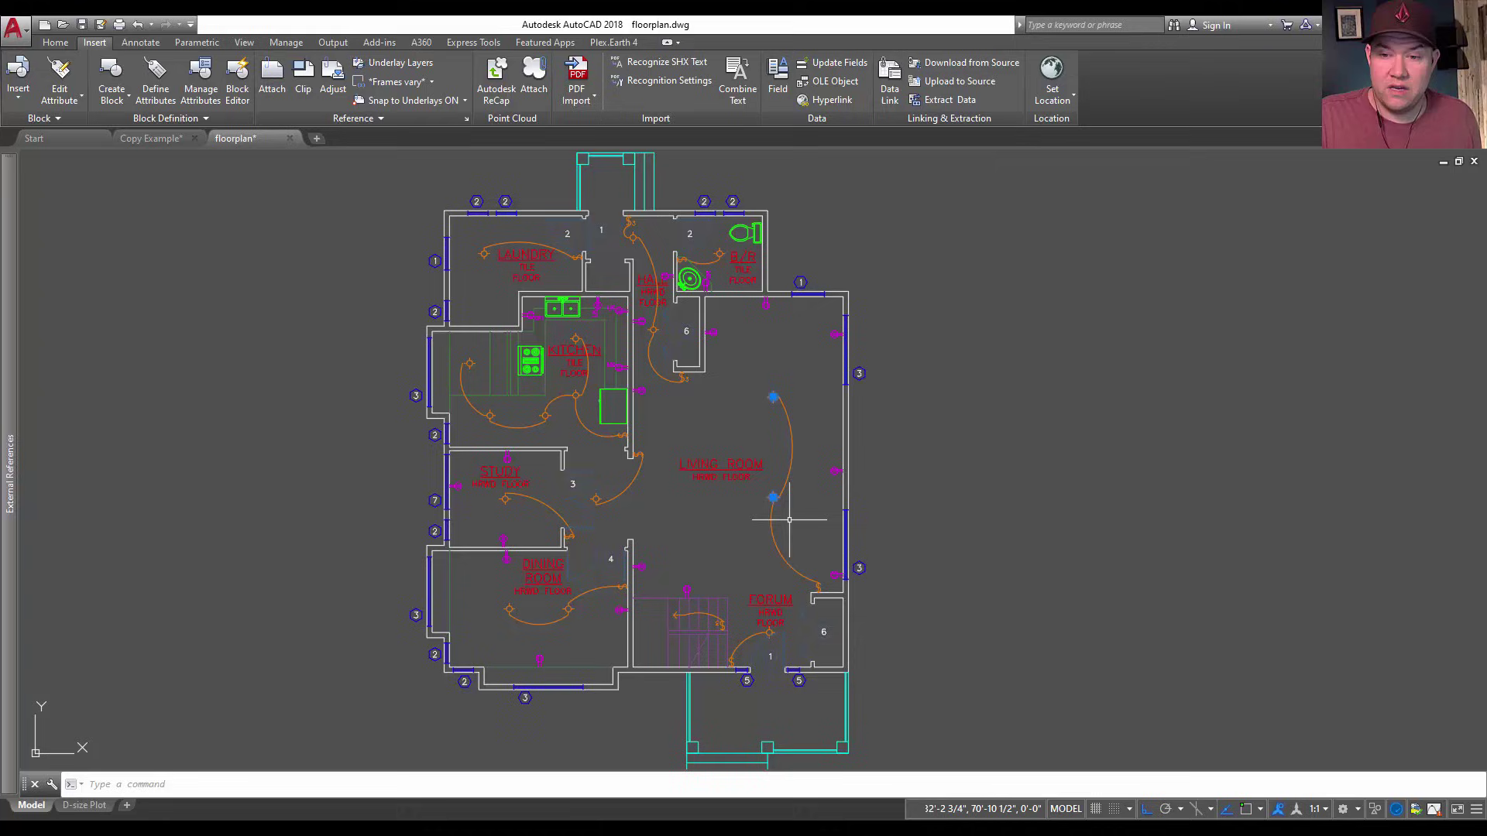
left_click(735, 520)
left_click(825, 589)
left_click(798, 481)
left_click(775, 543)
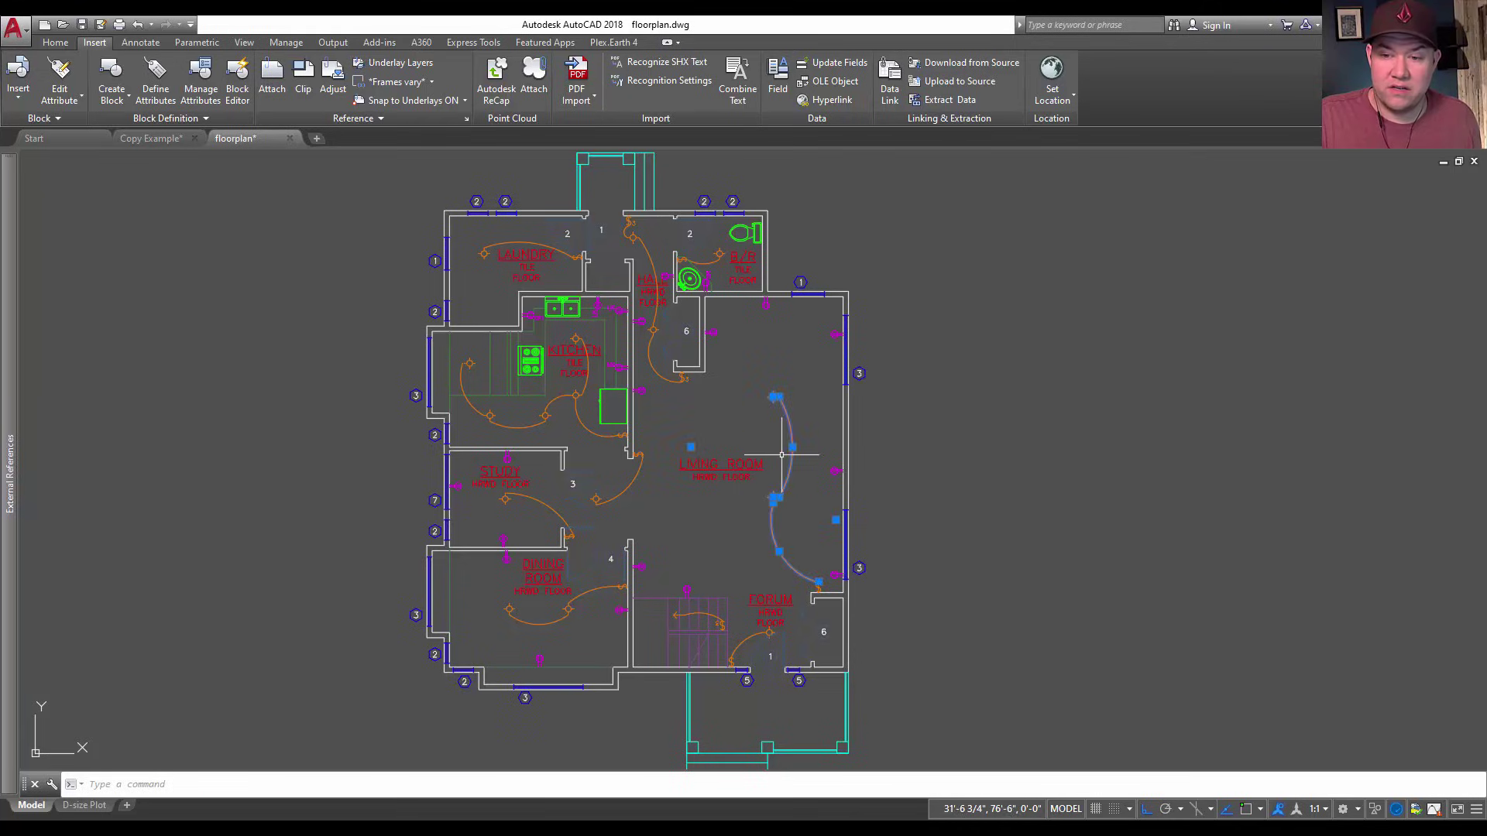
left_click(774, 543)
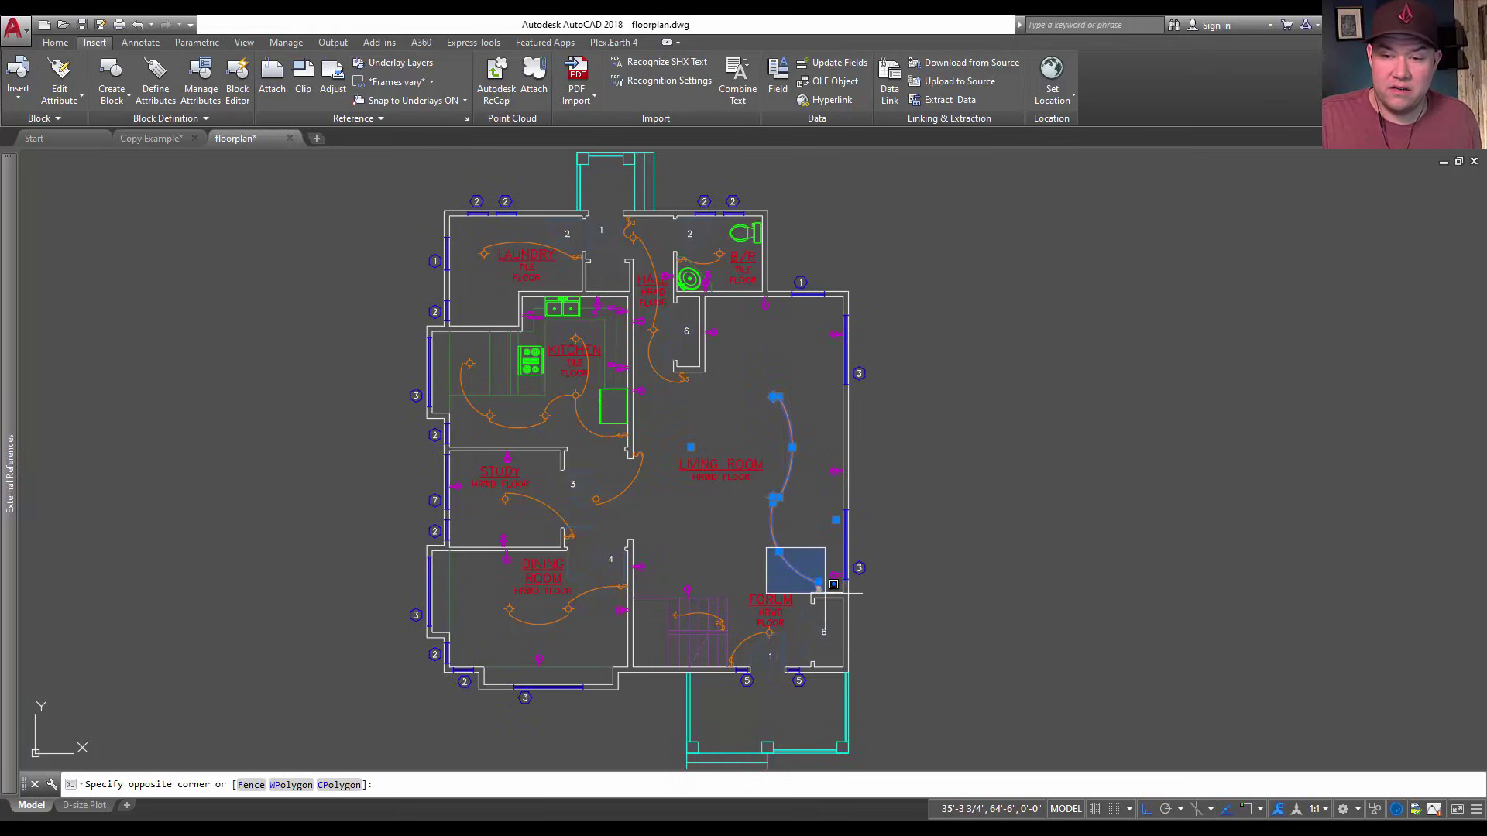
left_click(825, 595)
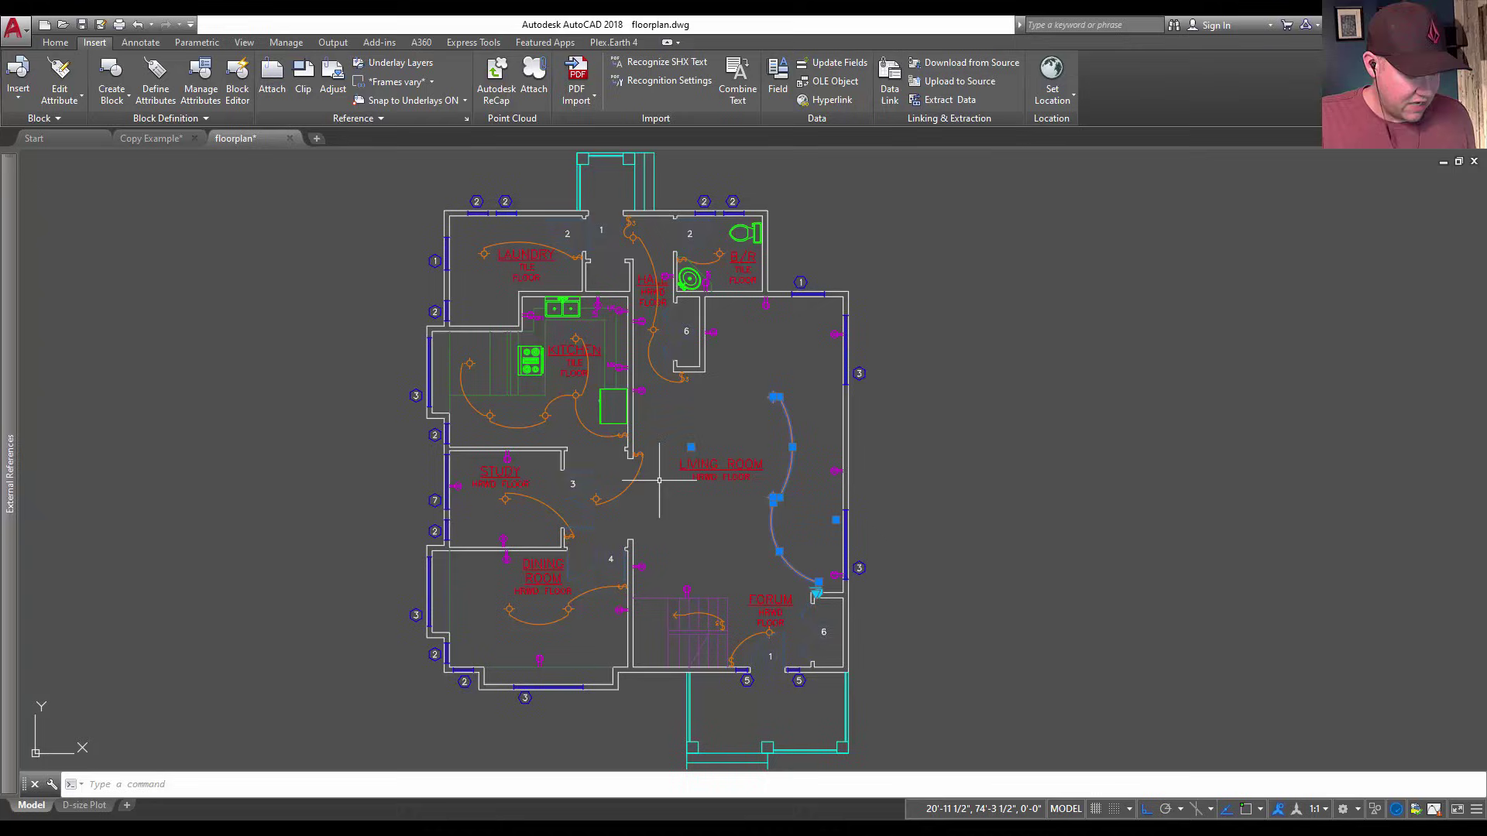
Copy the selected door arcs with COPYBASE from a picked base point, then deselect them
key("ctrl+shift+c")
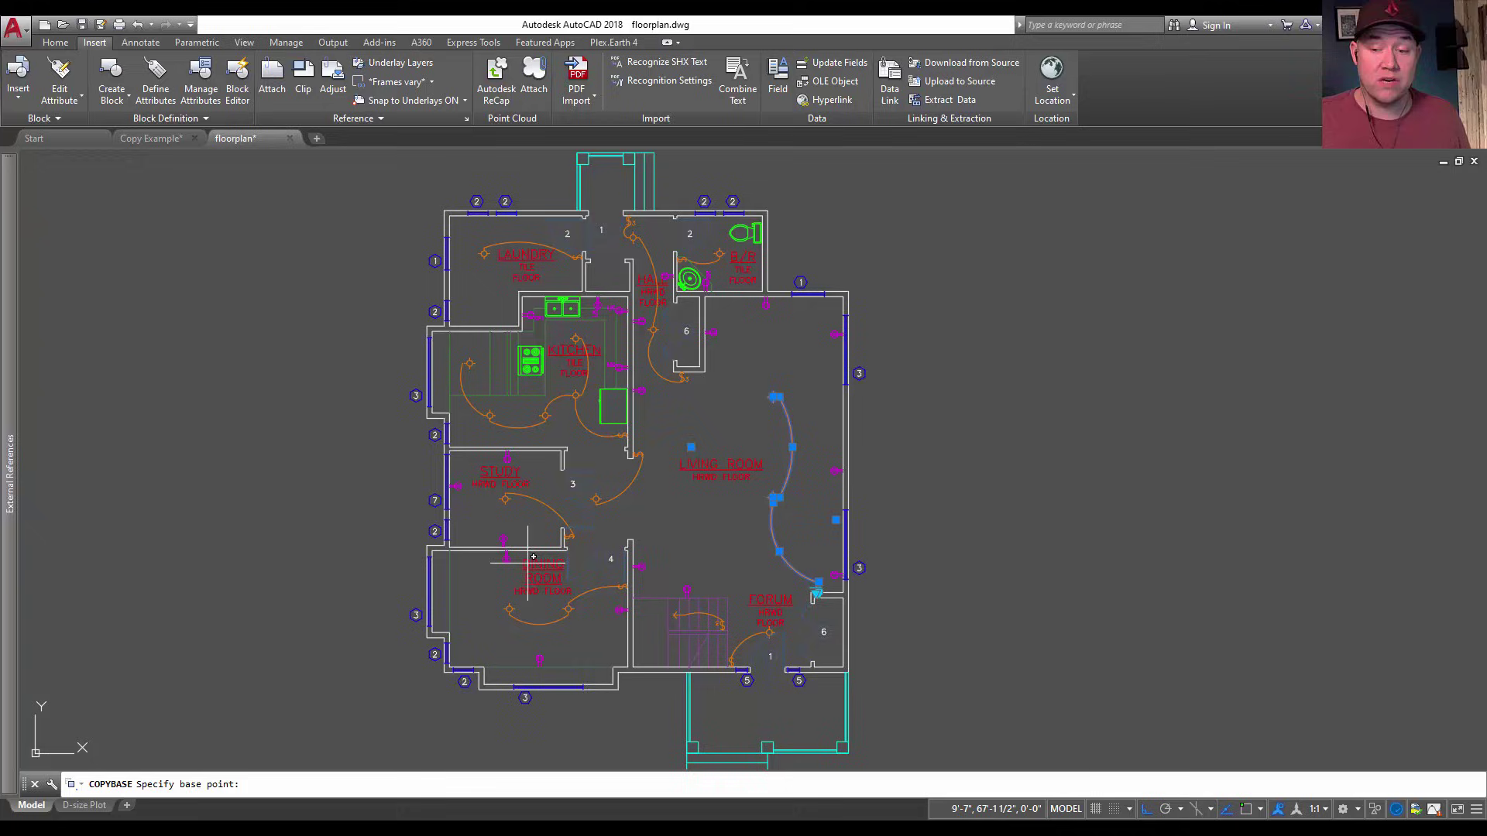
left_click(797, 484)
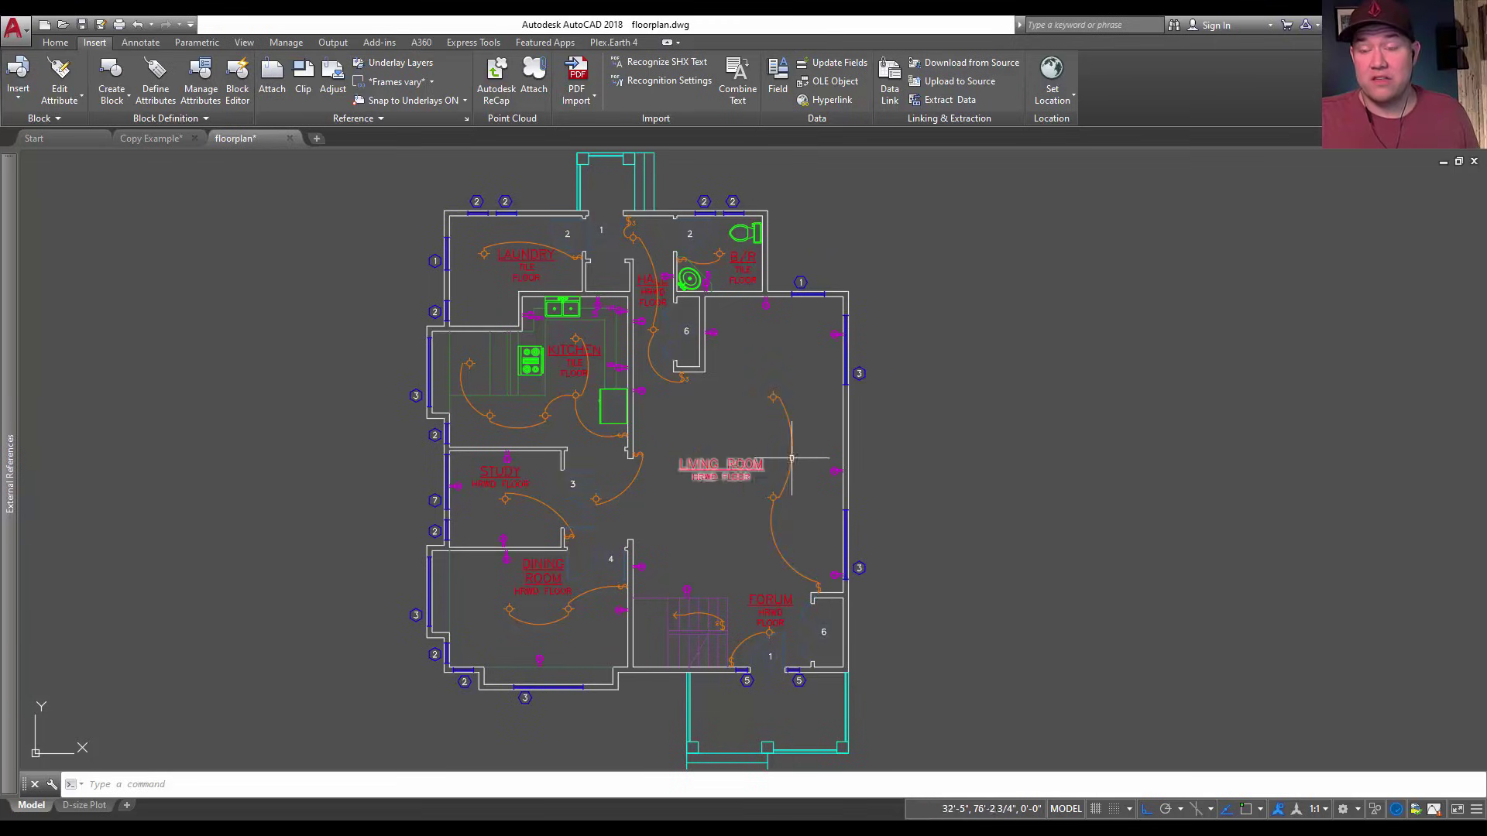
key("Escape")
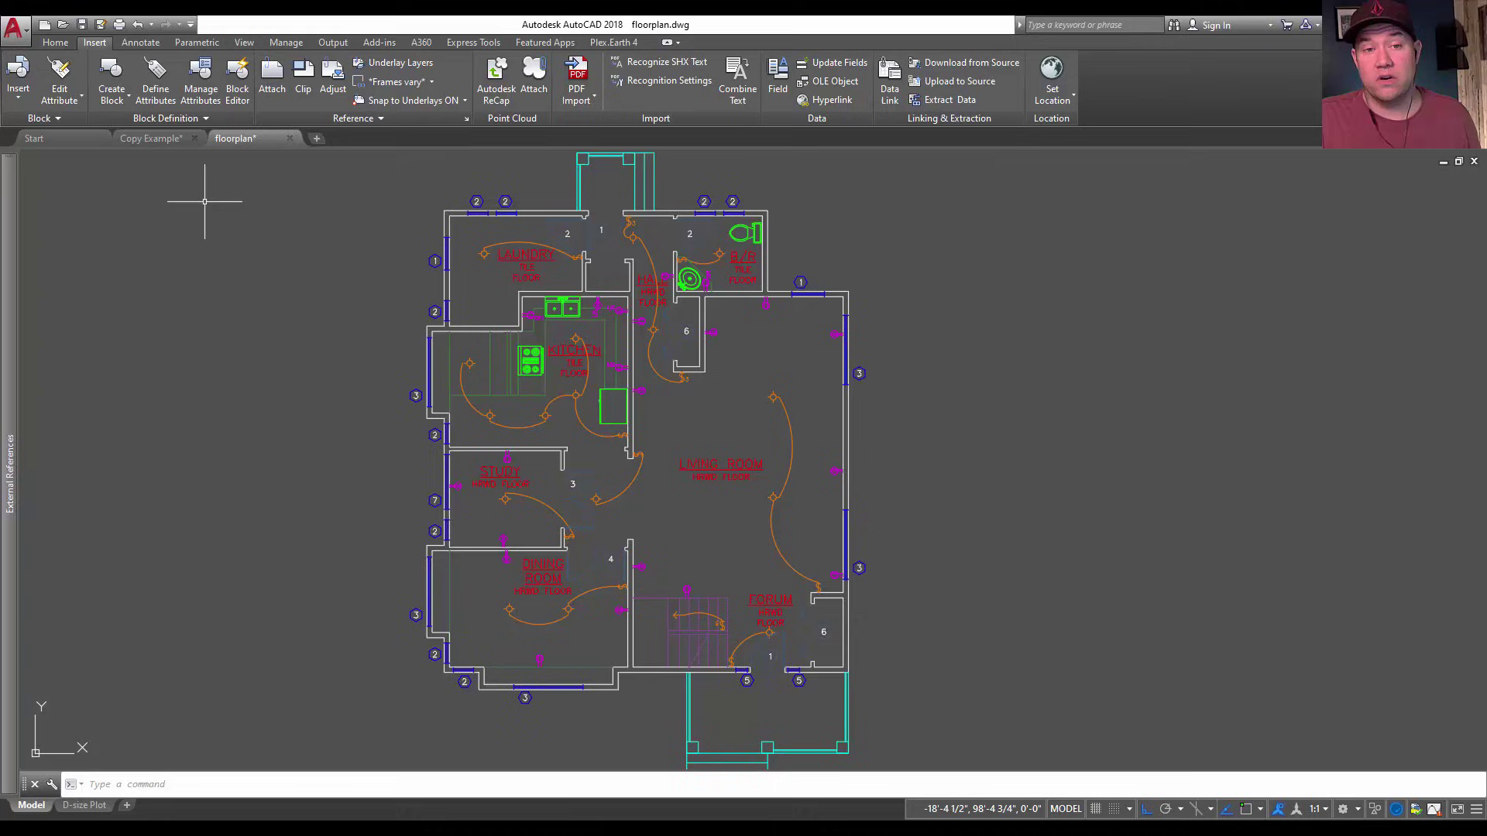
left_click(178, 186)
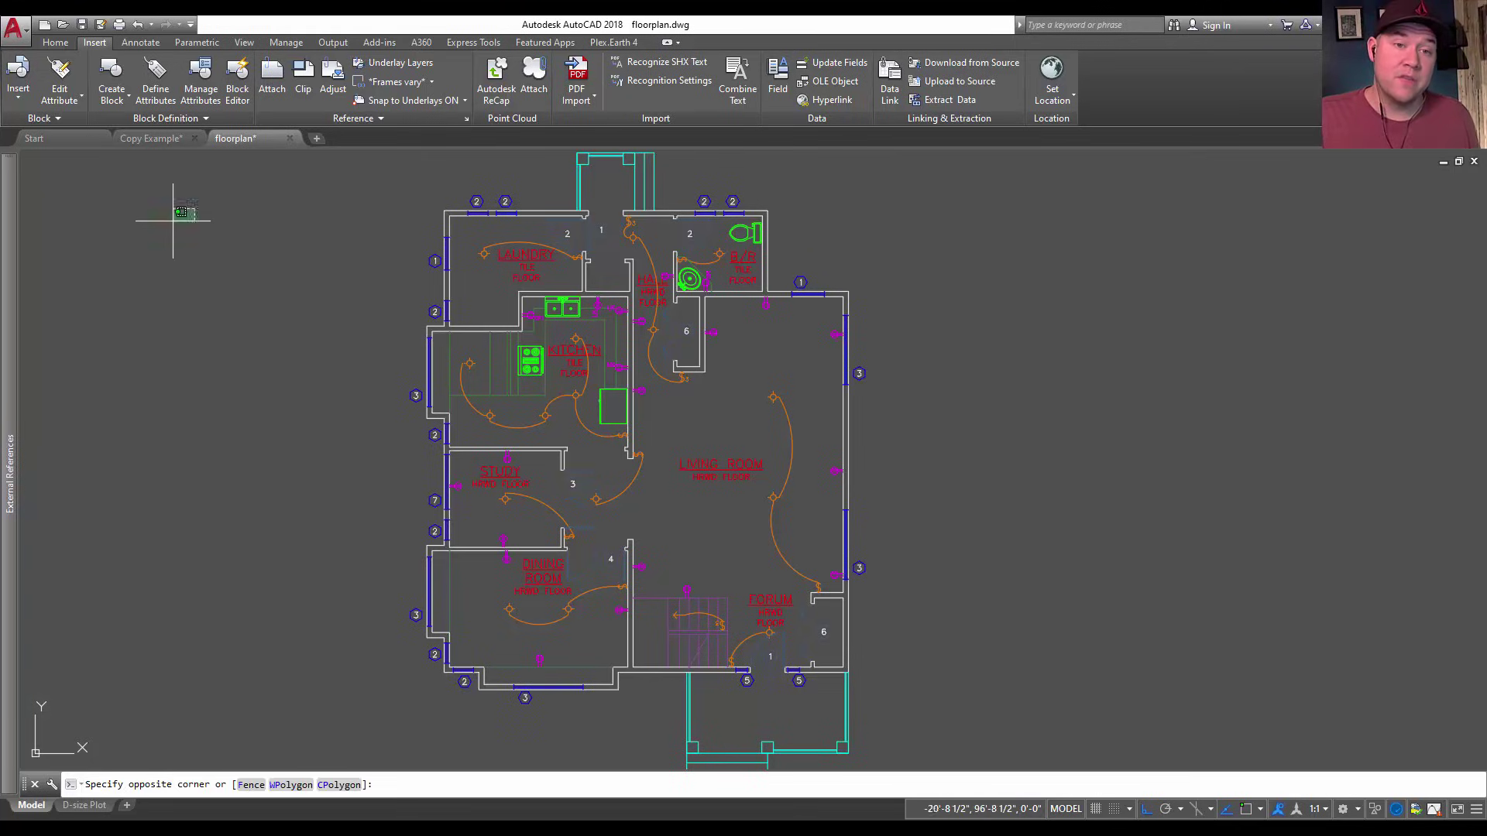
left_click(147, 158)
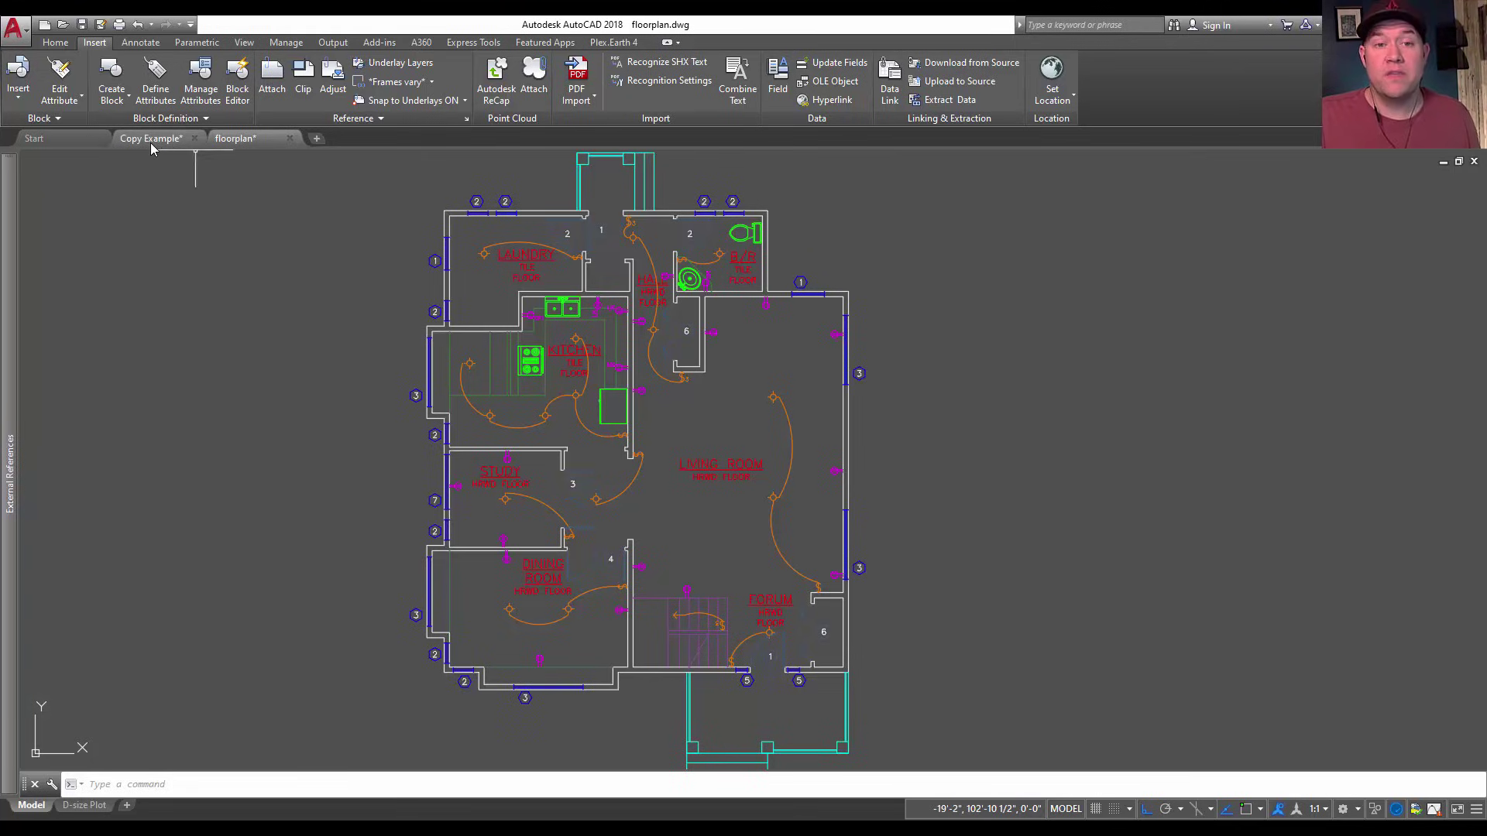
Paste the door swing into Copy Example just right of the faded ground-floor plan
left_click(151, 140)
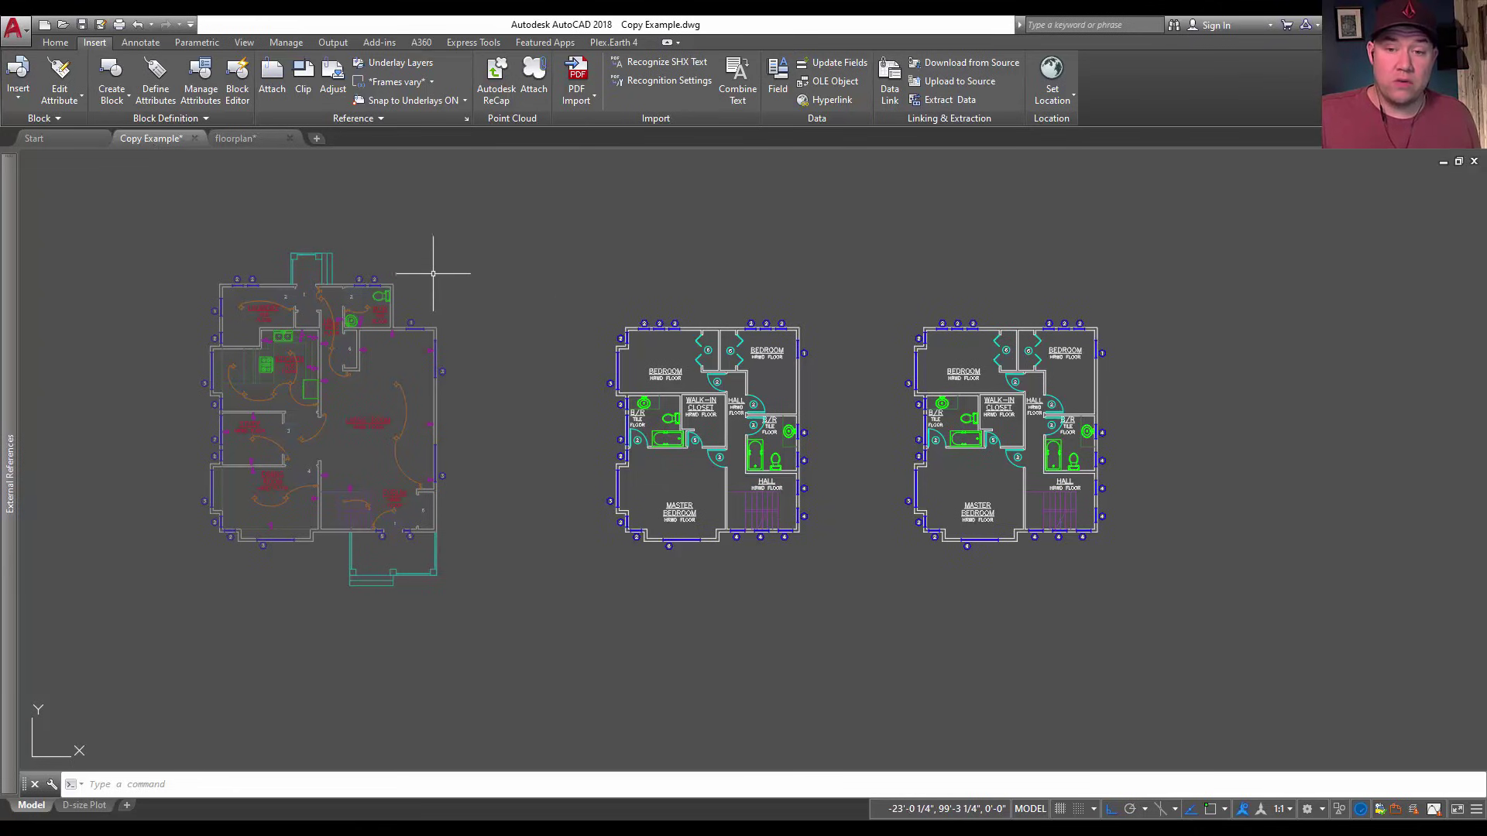
middle_click_drag(587, 268, 474, 276)
middle_click_drag(752, 353, 620, 289)
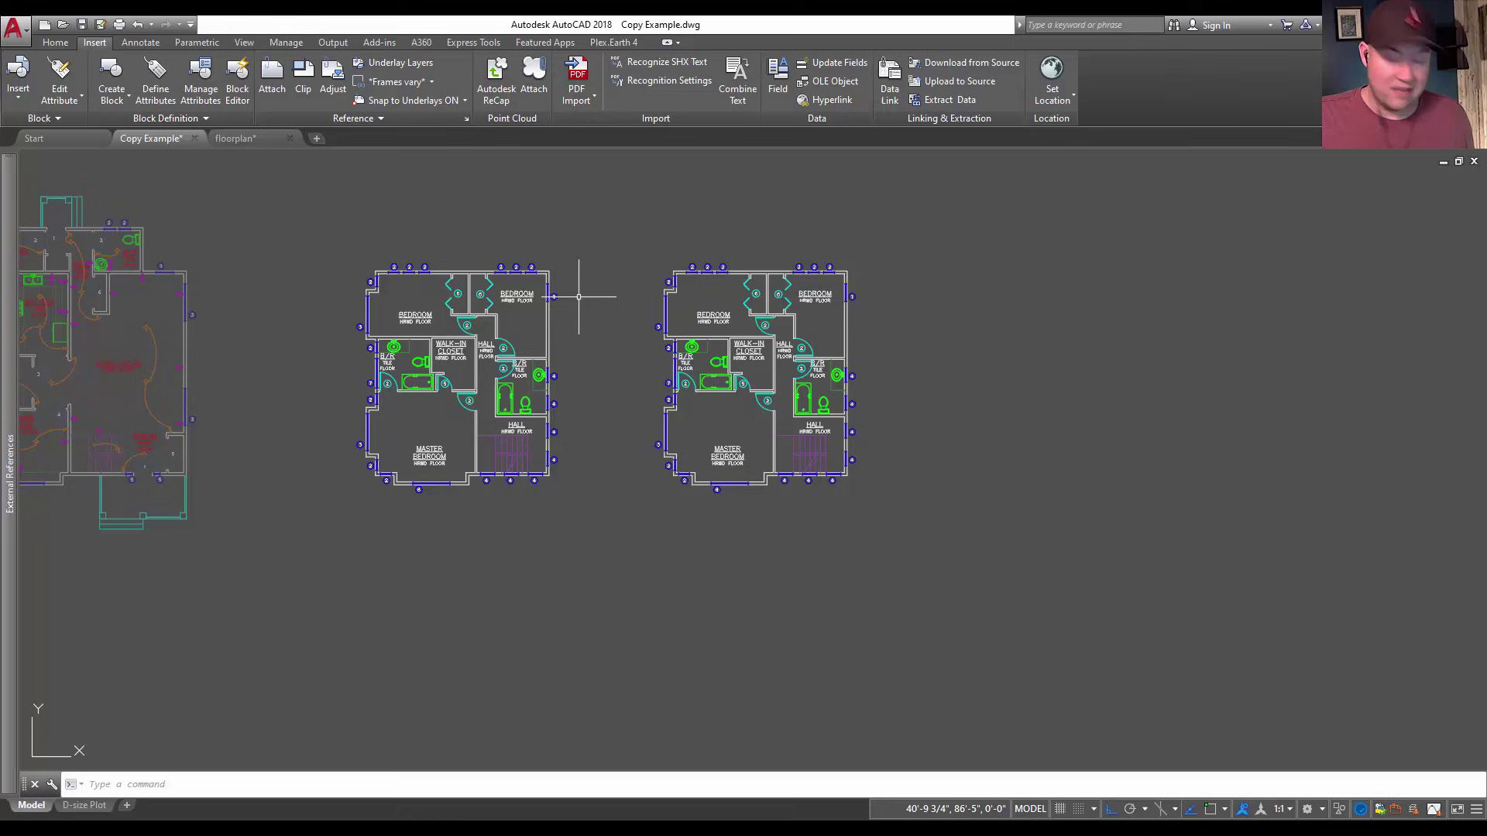
key("ctrl+v")
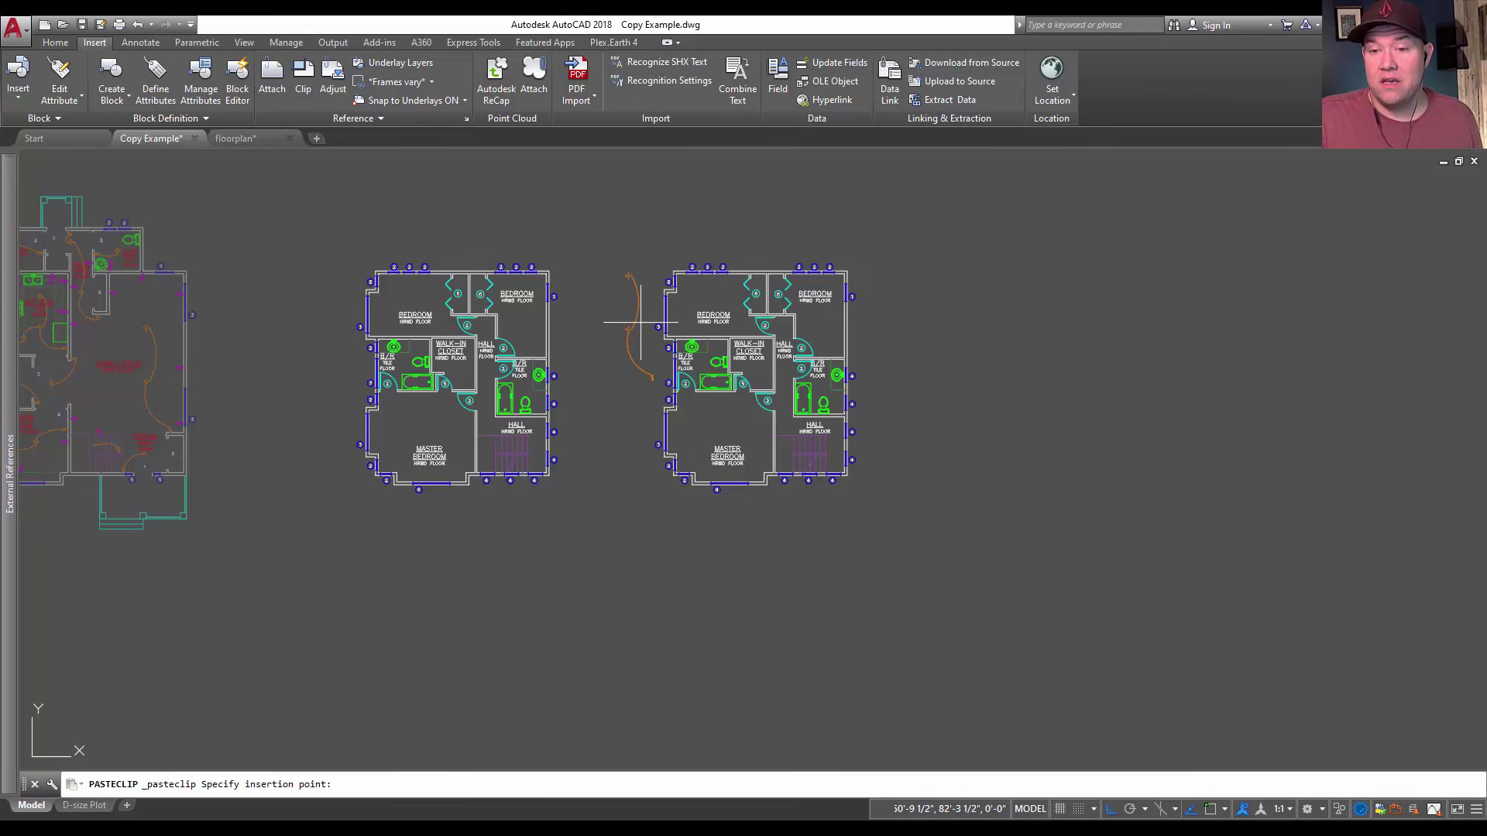
scroll(825, 310, "up", 4)
middle_click_drag(245, 262, 528, 328)
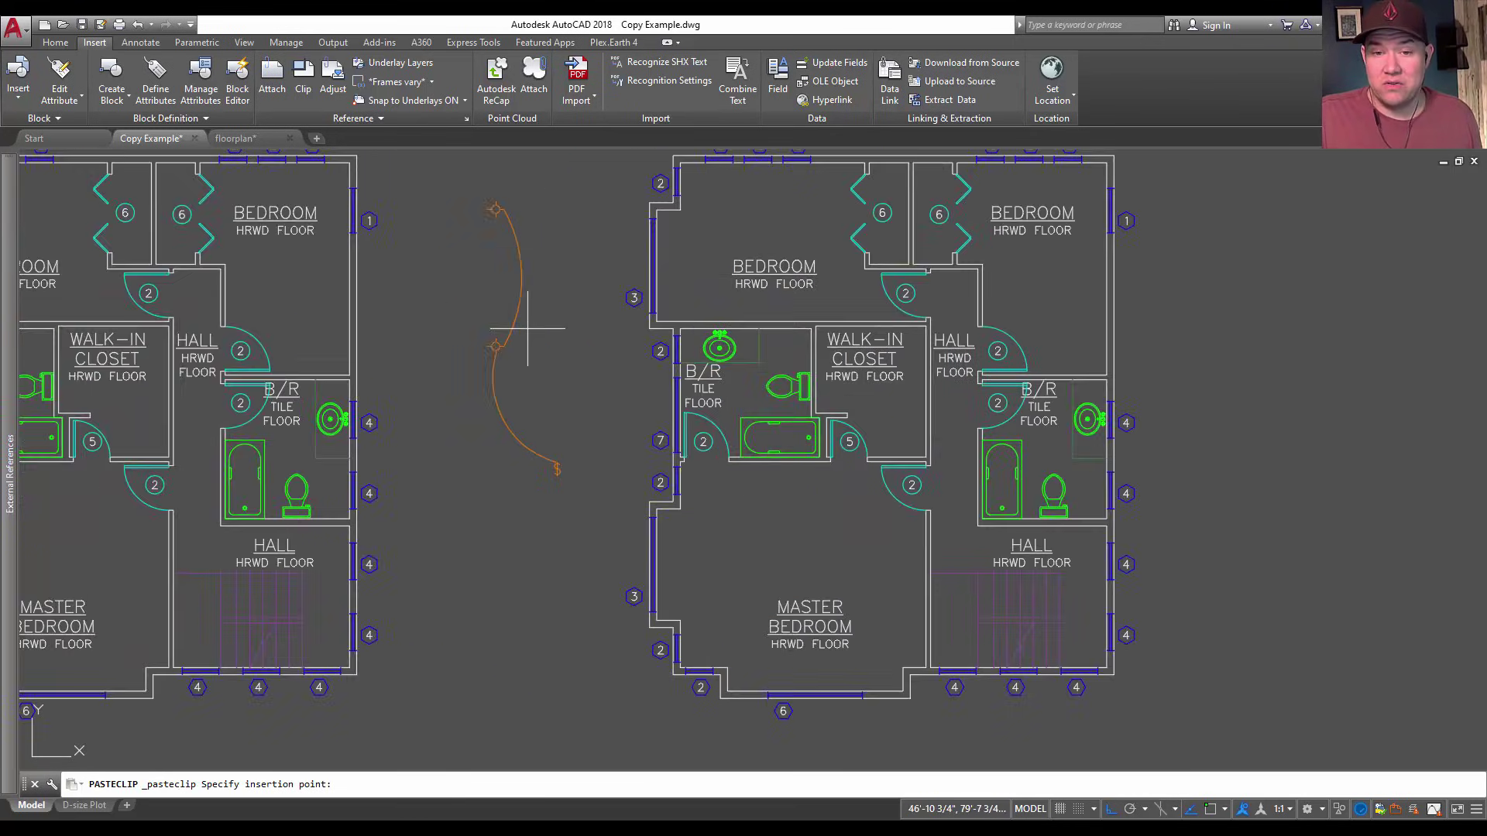
middle_click_drag(592, 428, 1056, 425)
scroll(1056, 425, "down", 2)
middle_click_drag(914, 430, 1025, 421)
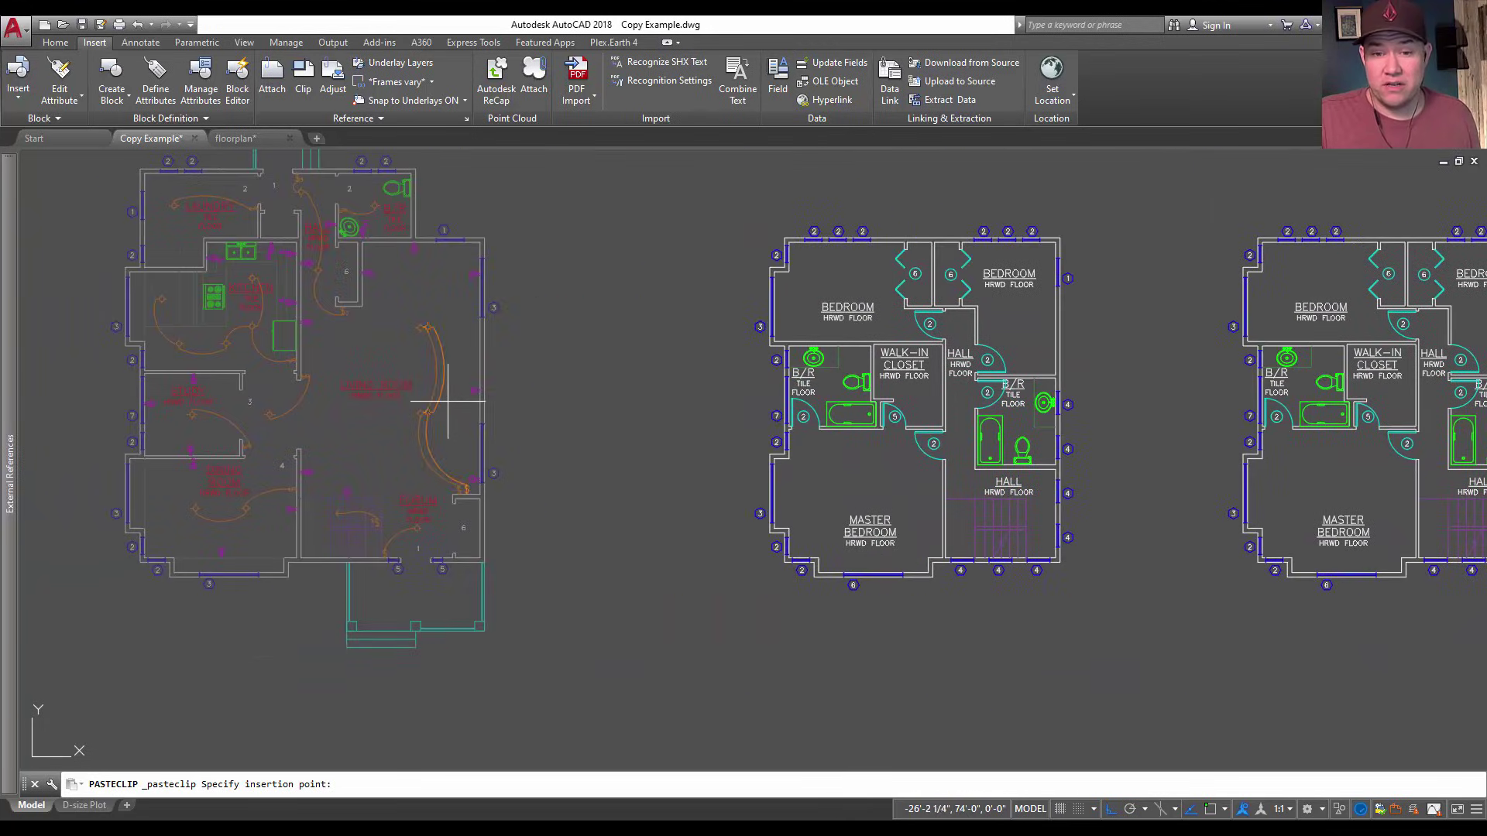
scroll(441, 405, "up", 2)
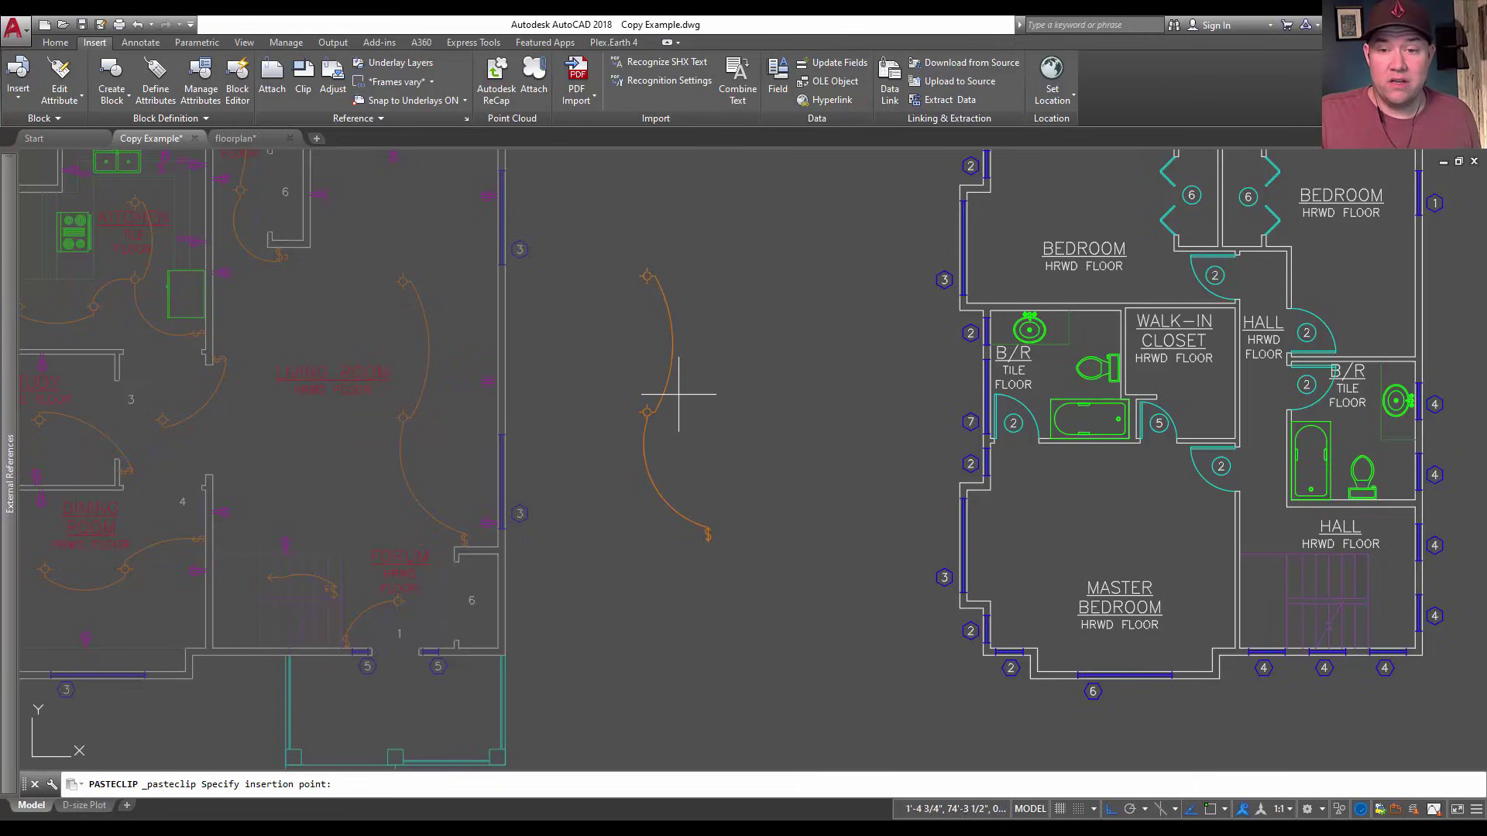
left_click(637, 390)
Window-select the pasted door swing to check it, then clear the selection
scroll(742, 515, "down", 2)
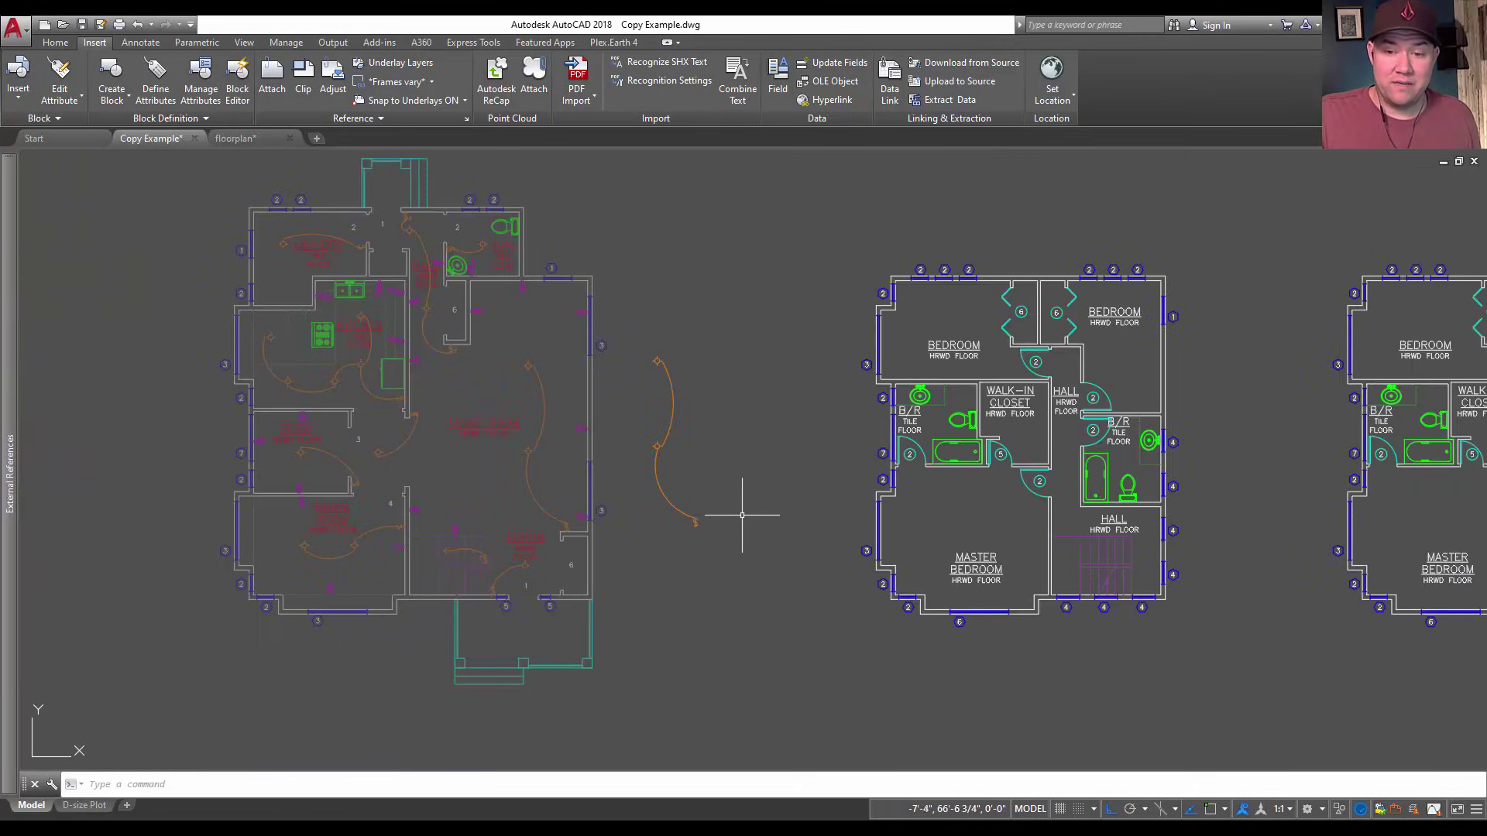
left_click(730, 536)
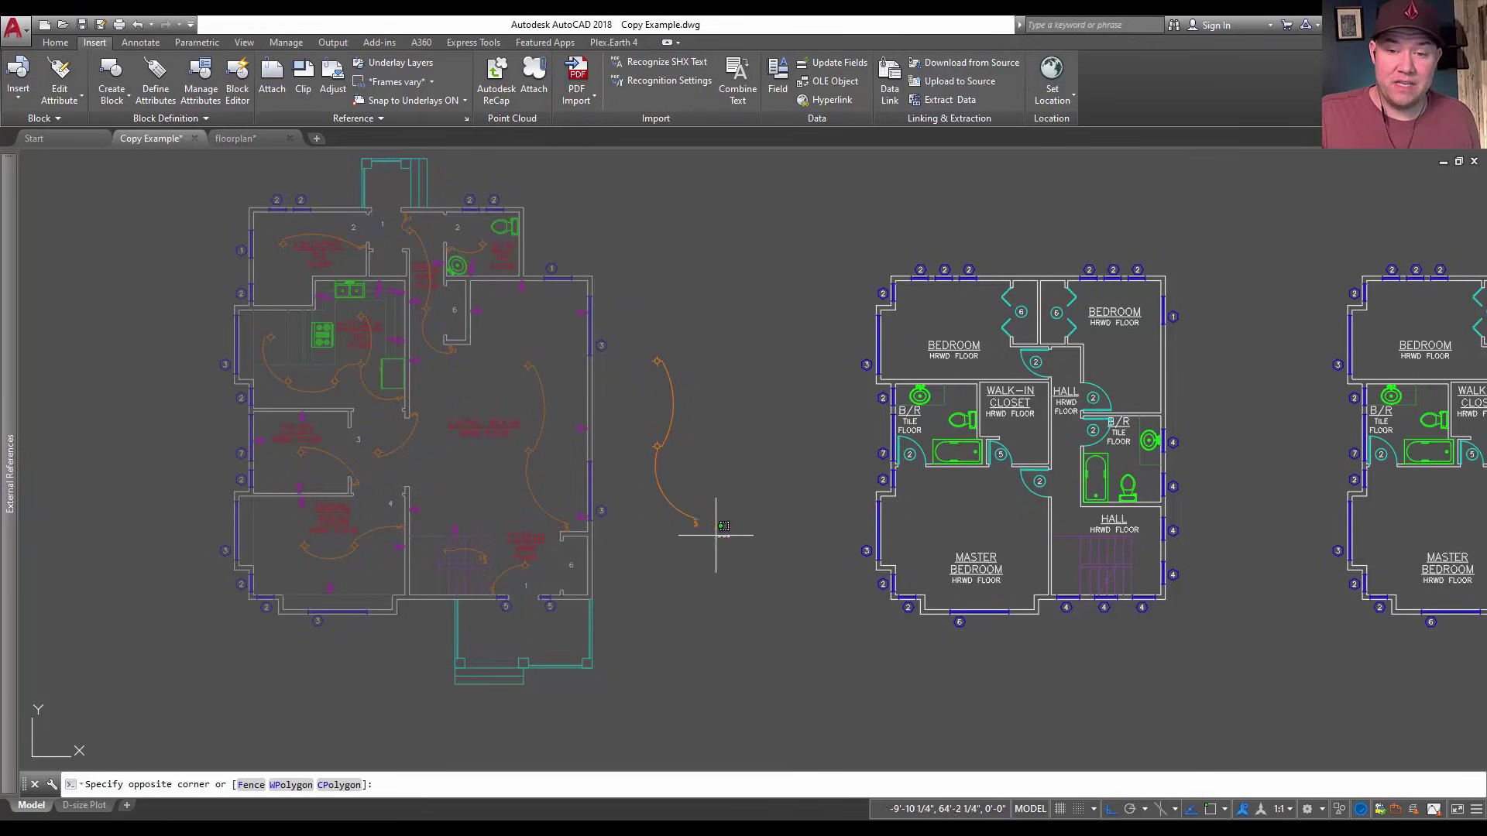
left_click(620, 345)
mouse_move(674, 404)
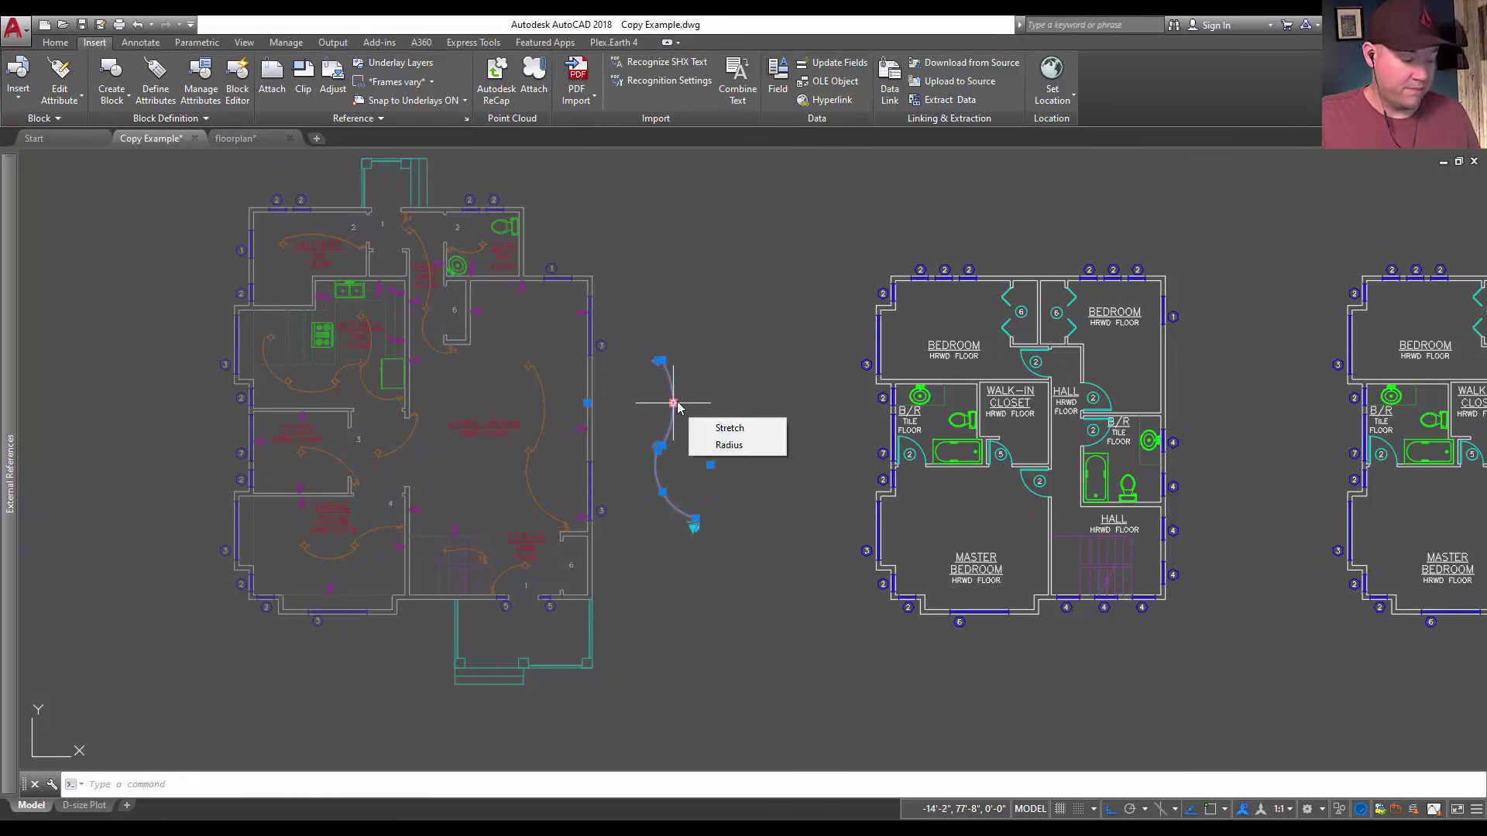
key("Escape")
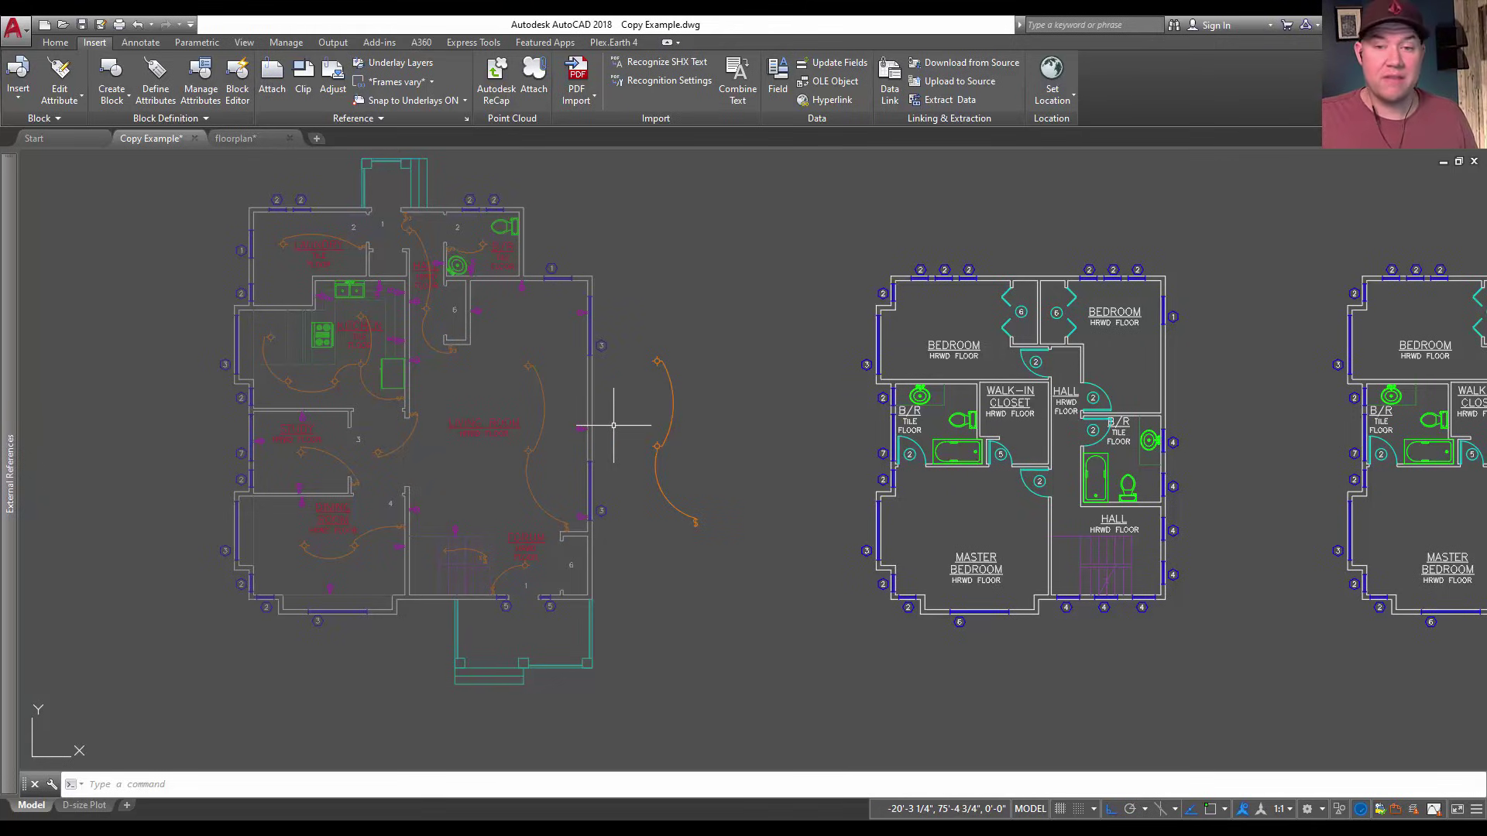
left_click(637, 403)
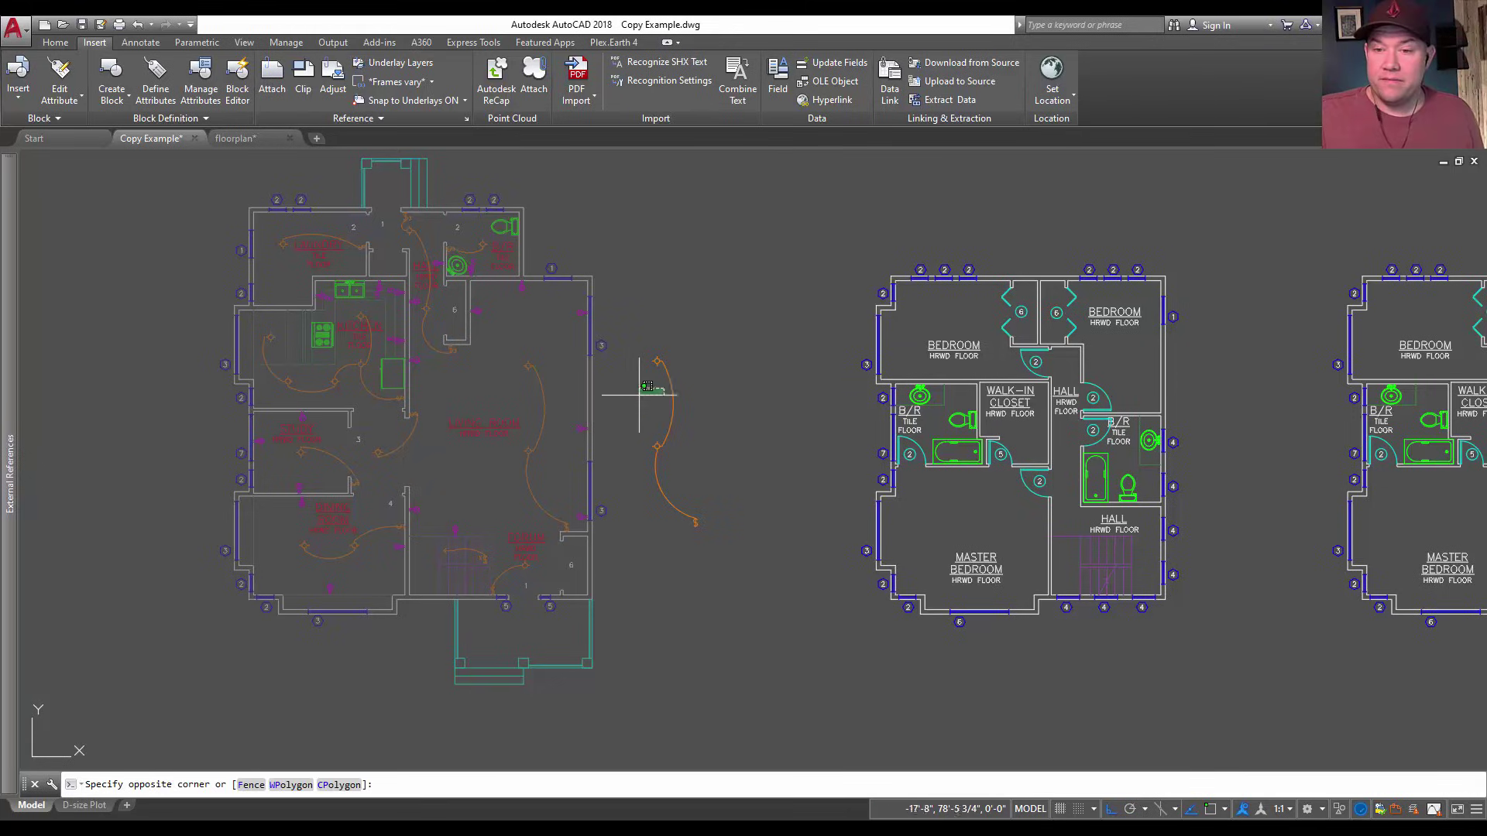
left_click(633, 397)
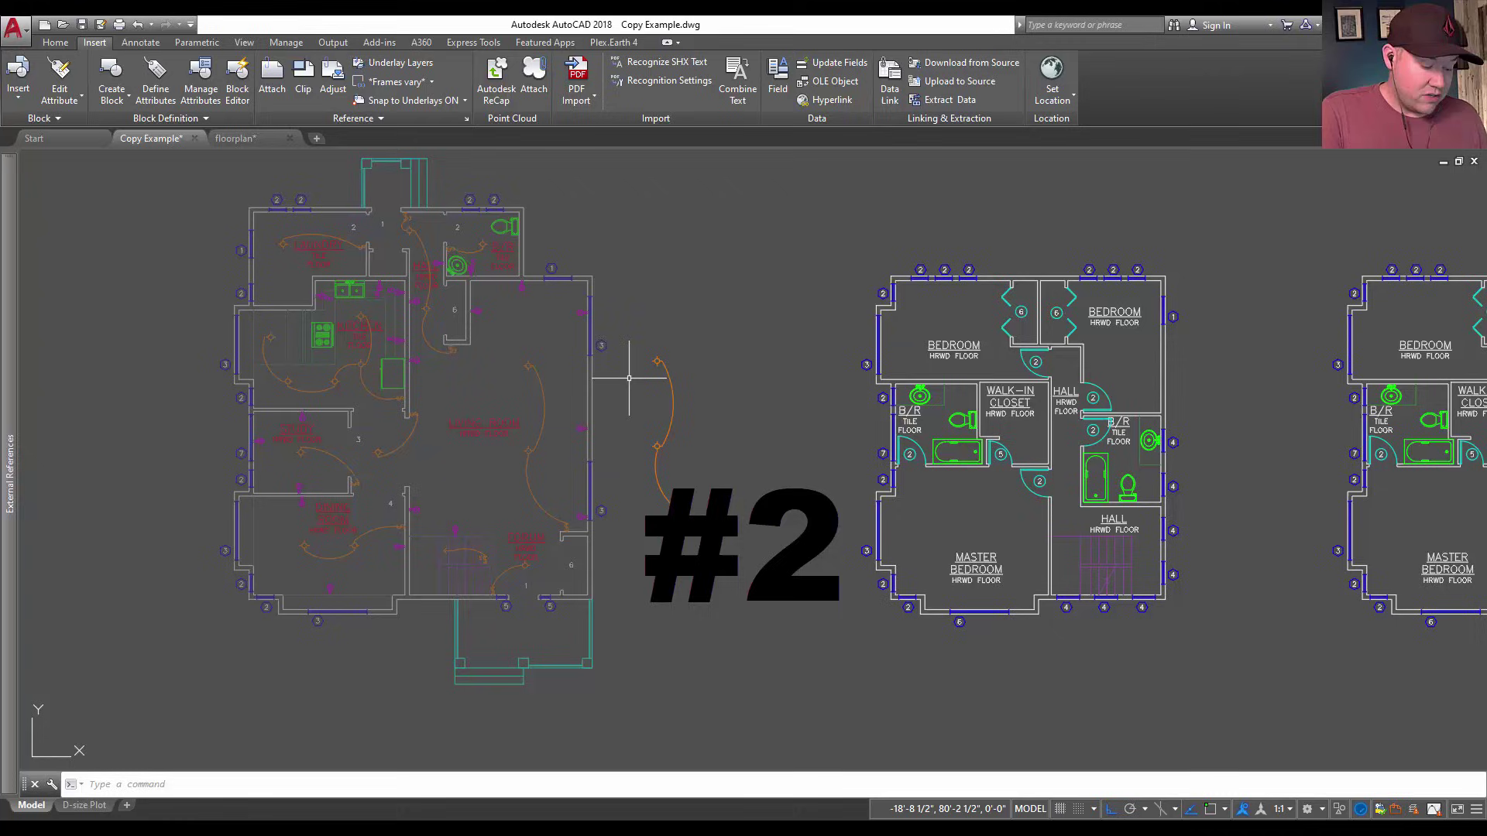
Open the DesignCenter palette with the ADCENTER command
type("ADC")
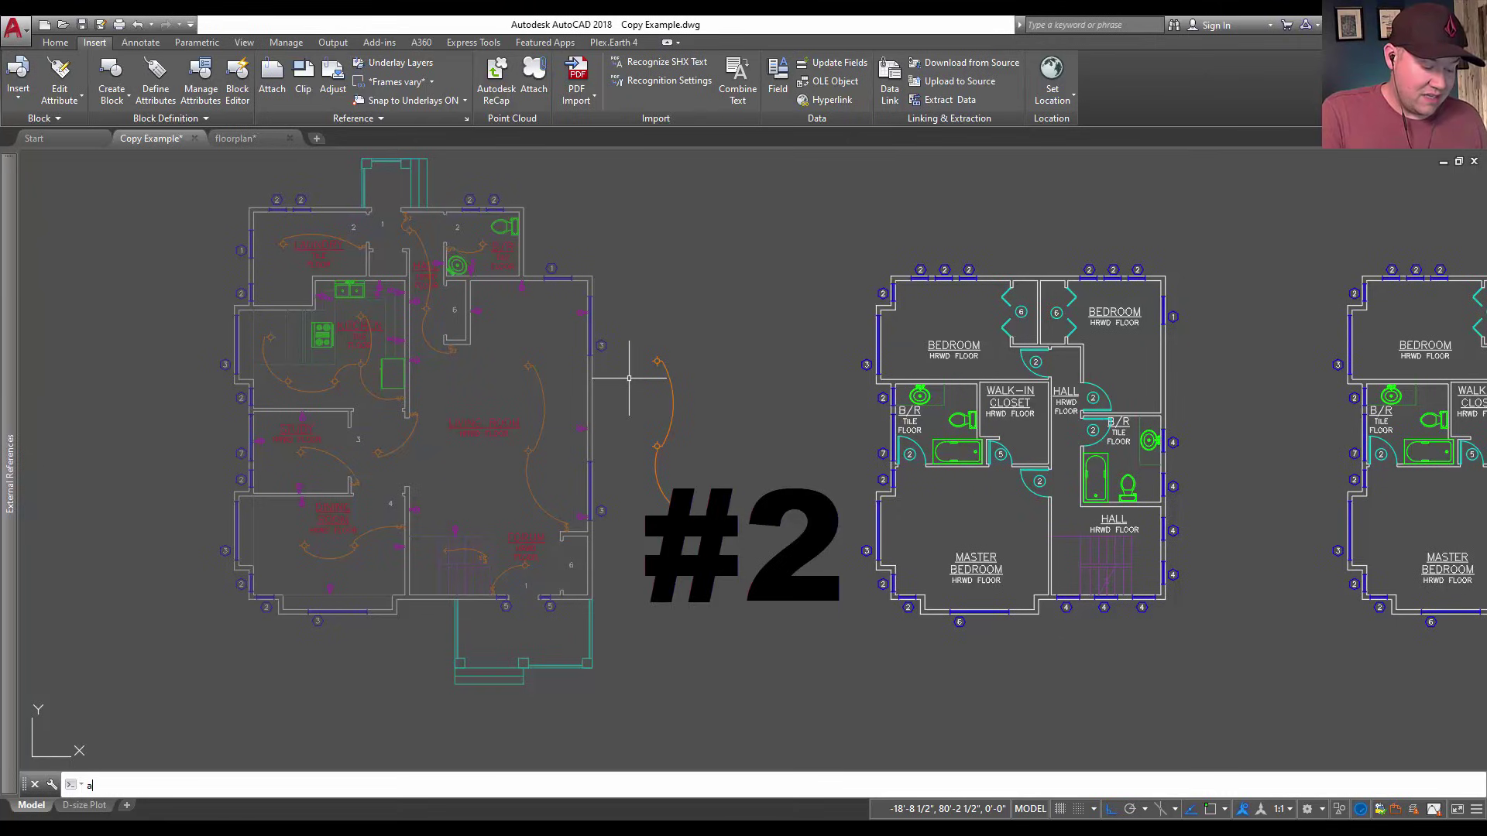
type("ENTER")
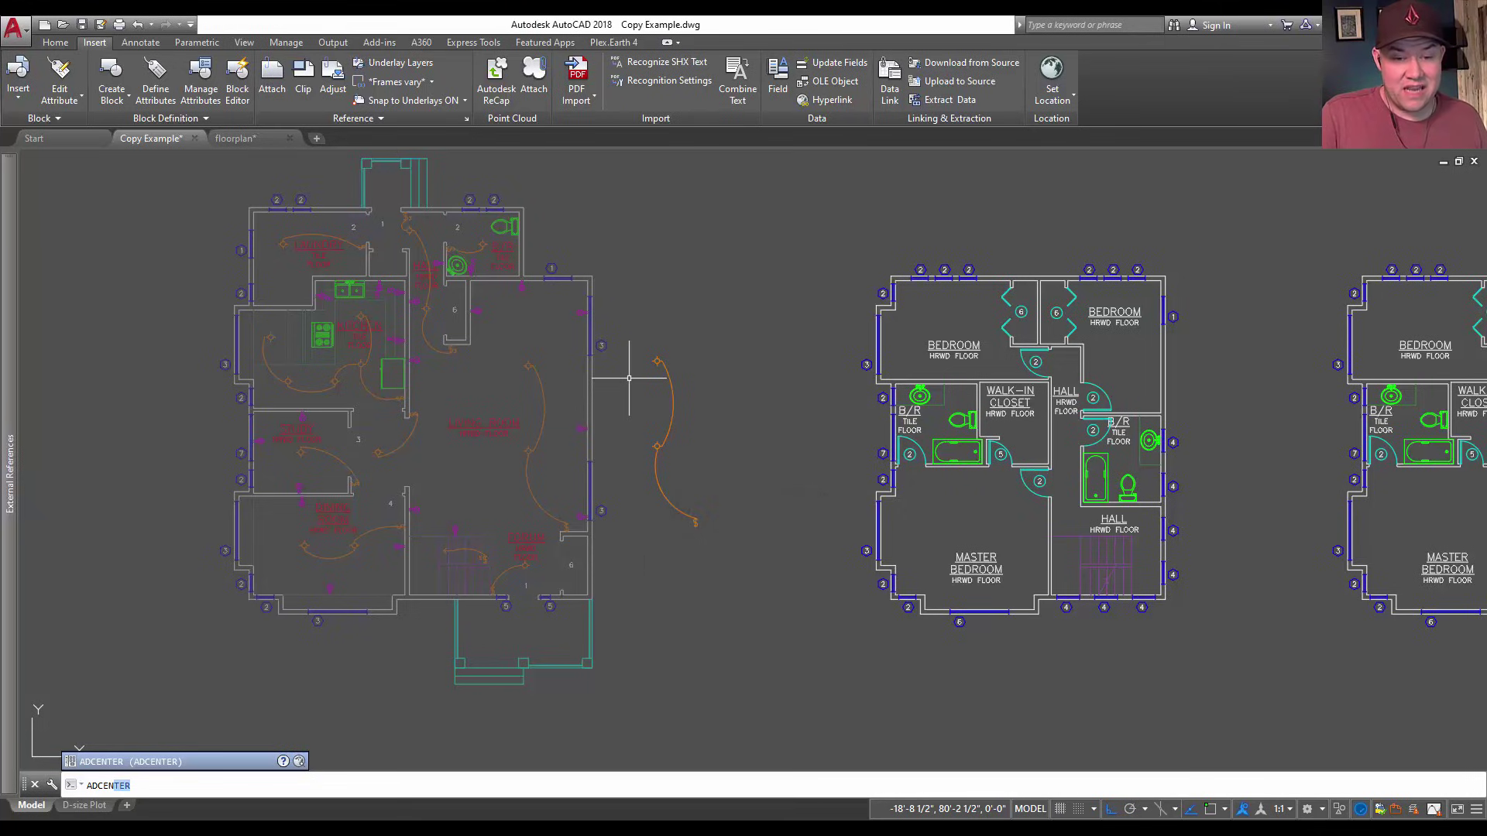
key("Return")
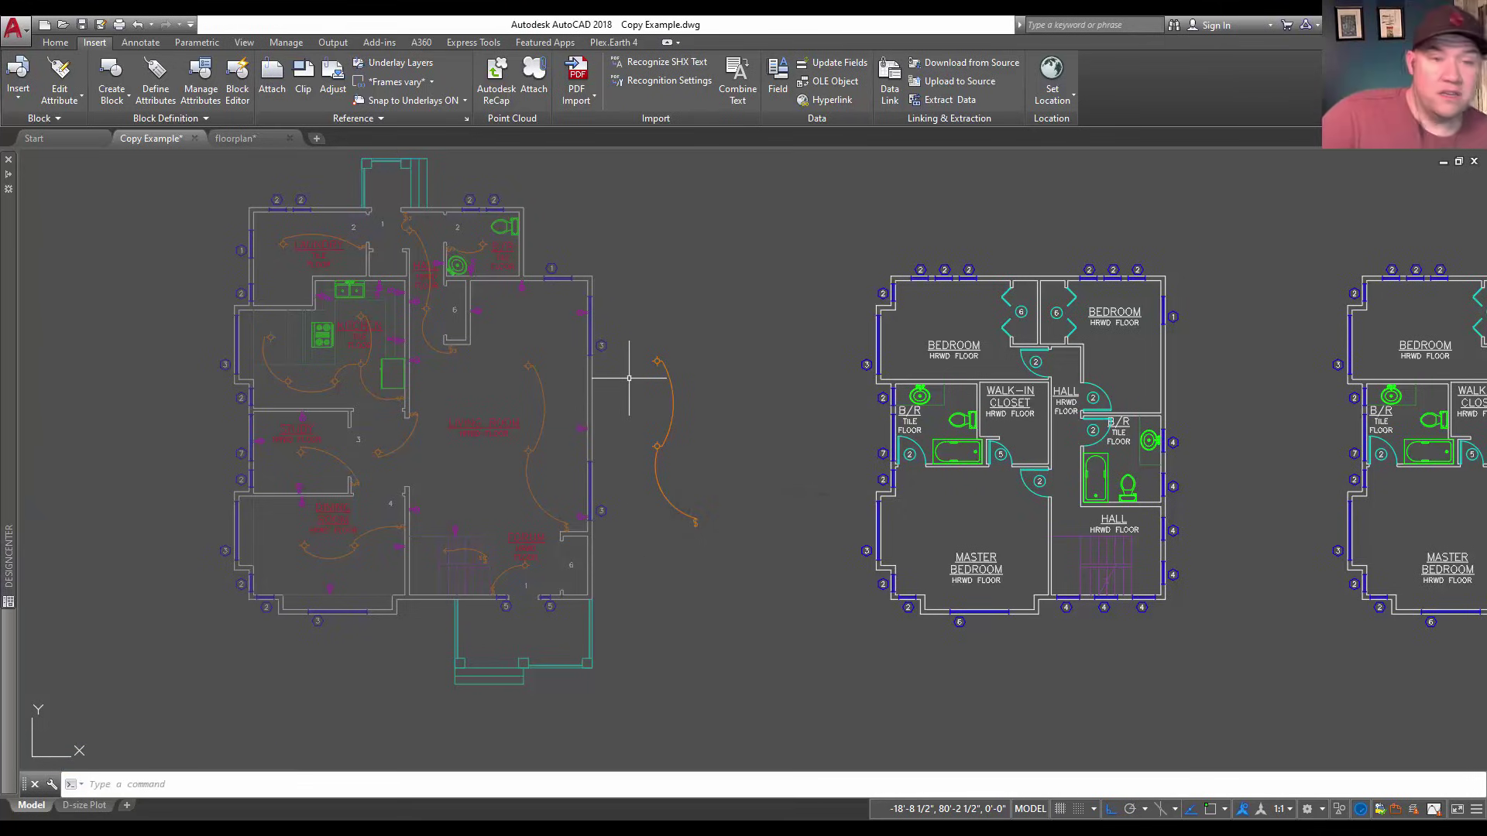
mouse_move(12, 313)
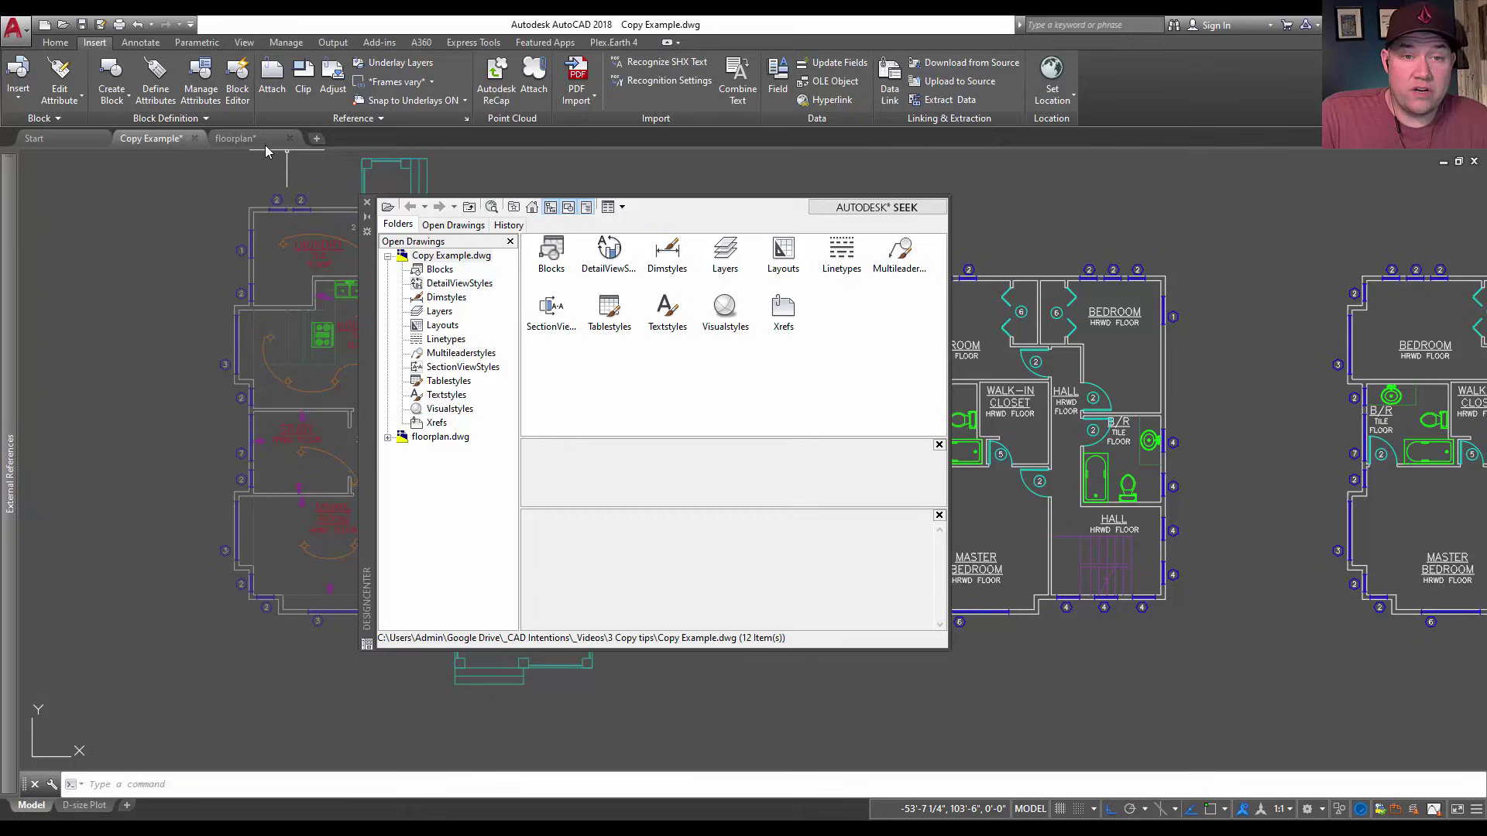
List floorplan.dwg's 14 blocks under Open Drawings in DesignCenter
left_click(452, 224)
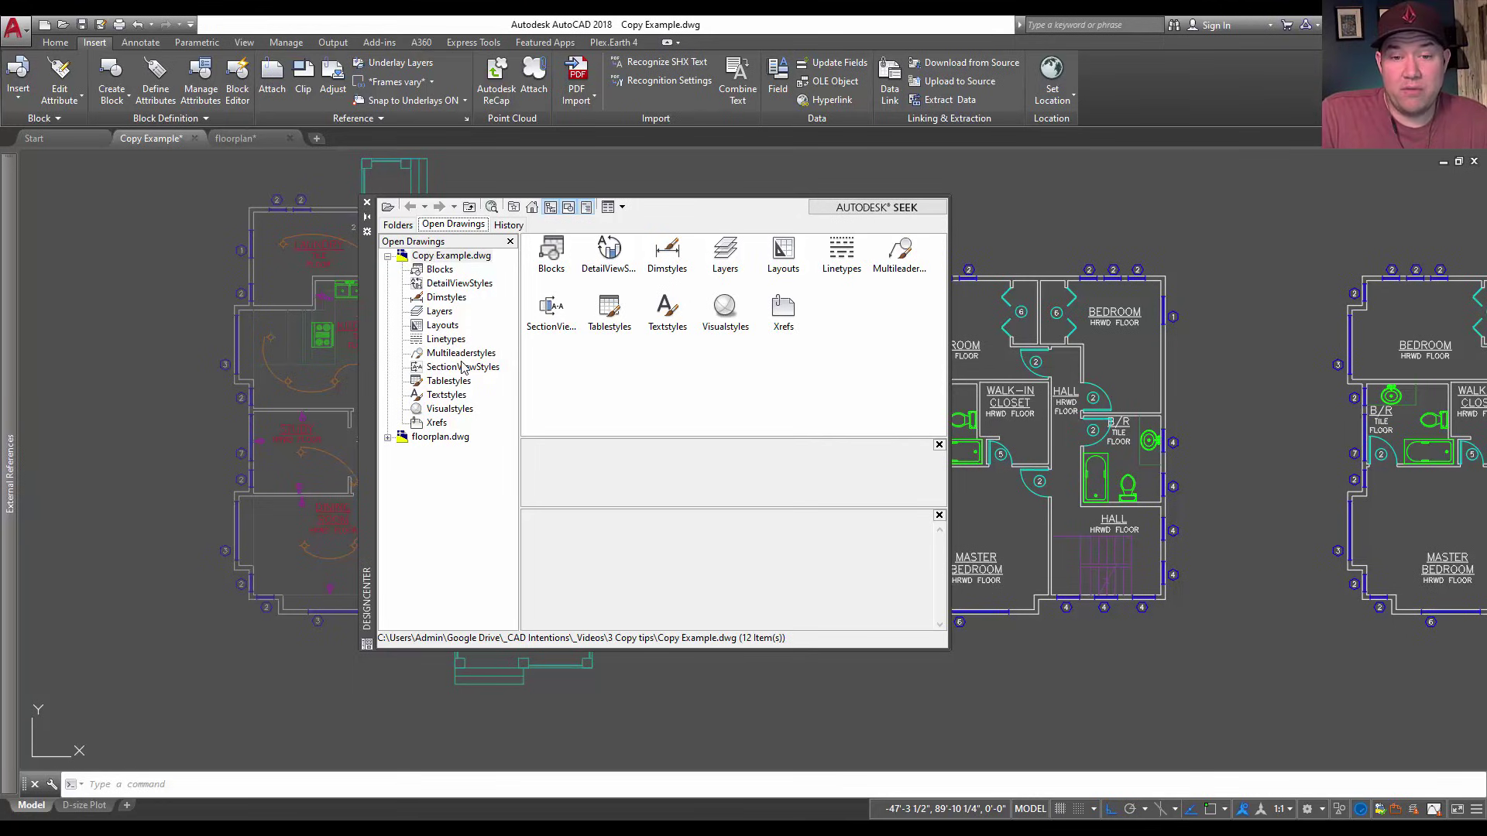
left_click(388, 437)
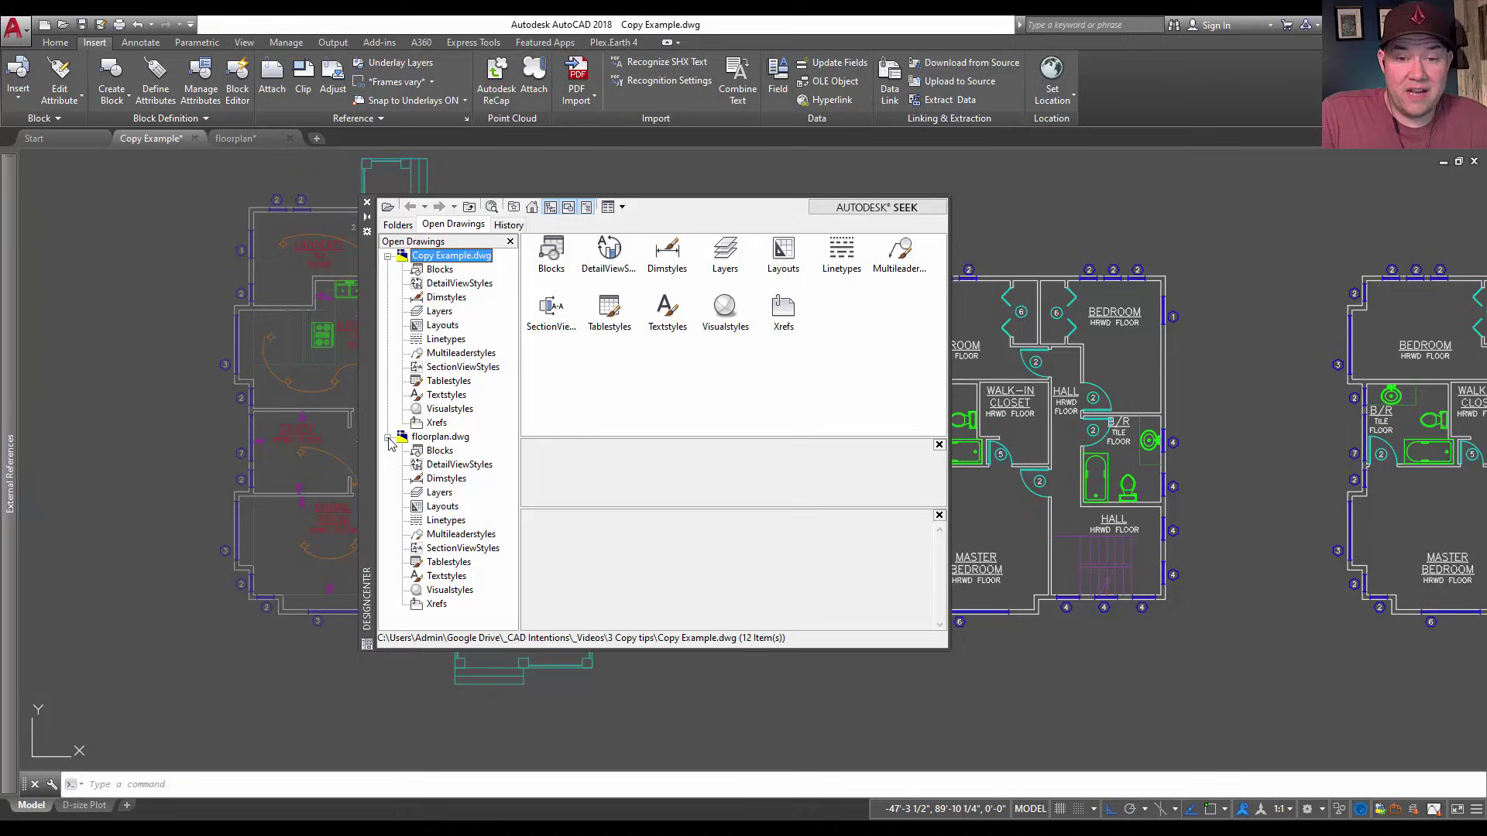
left_click(450, 225)
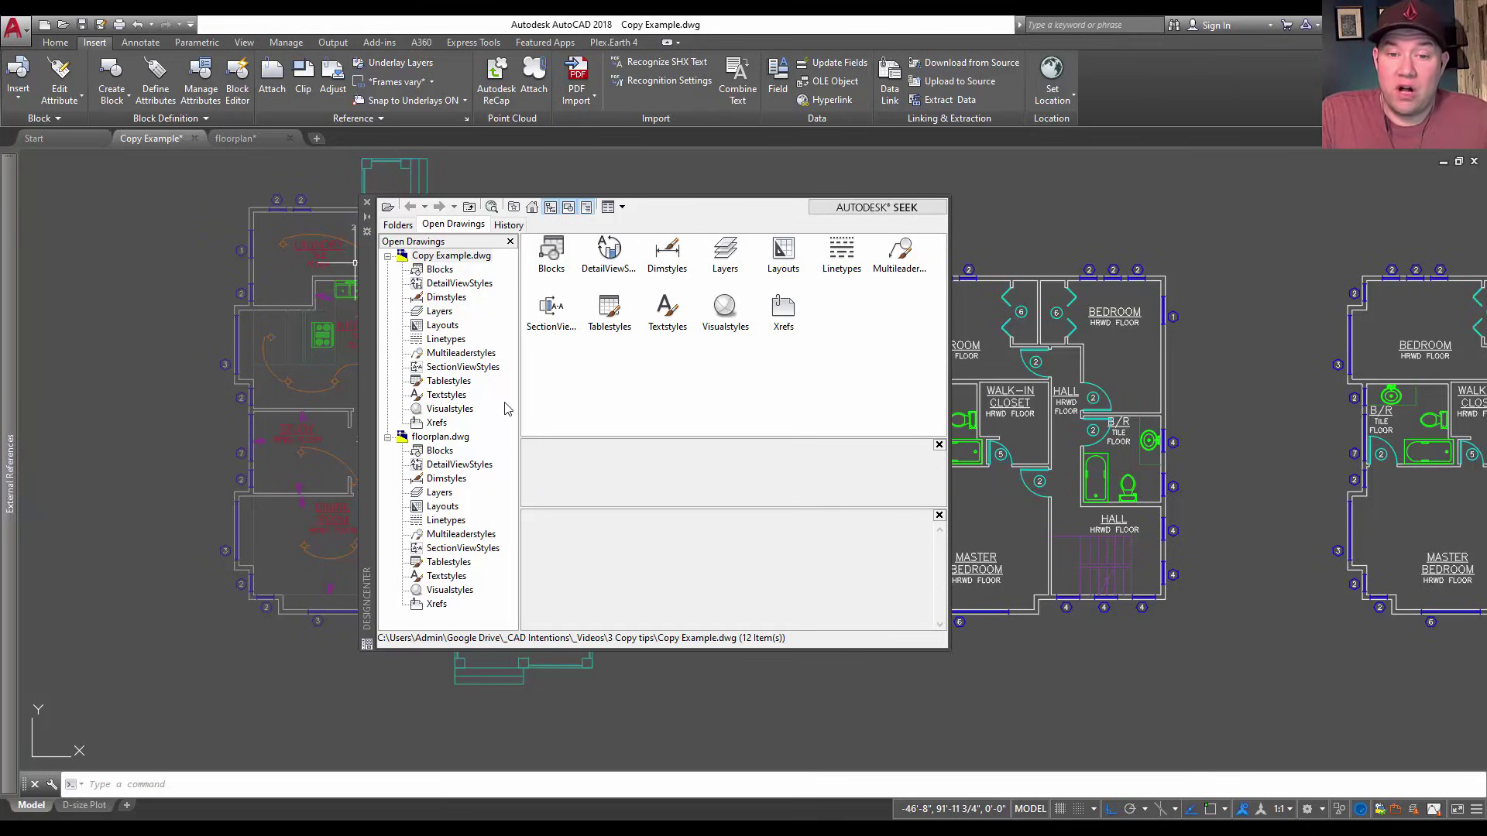
left_click(441, 453)
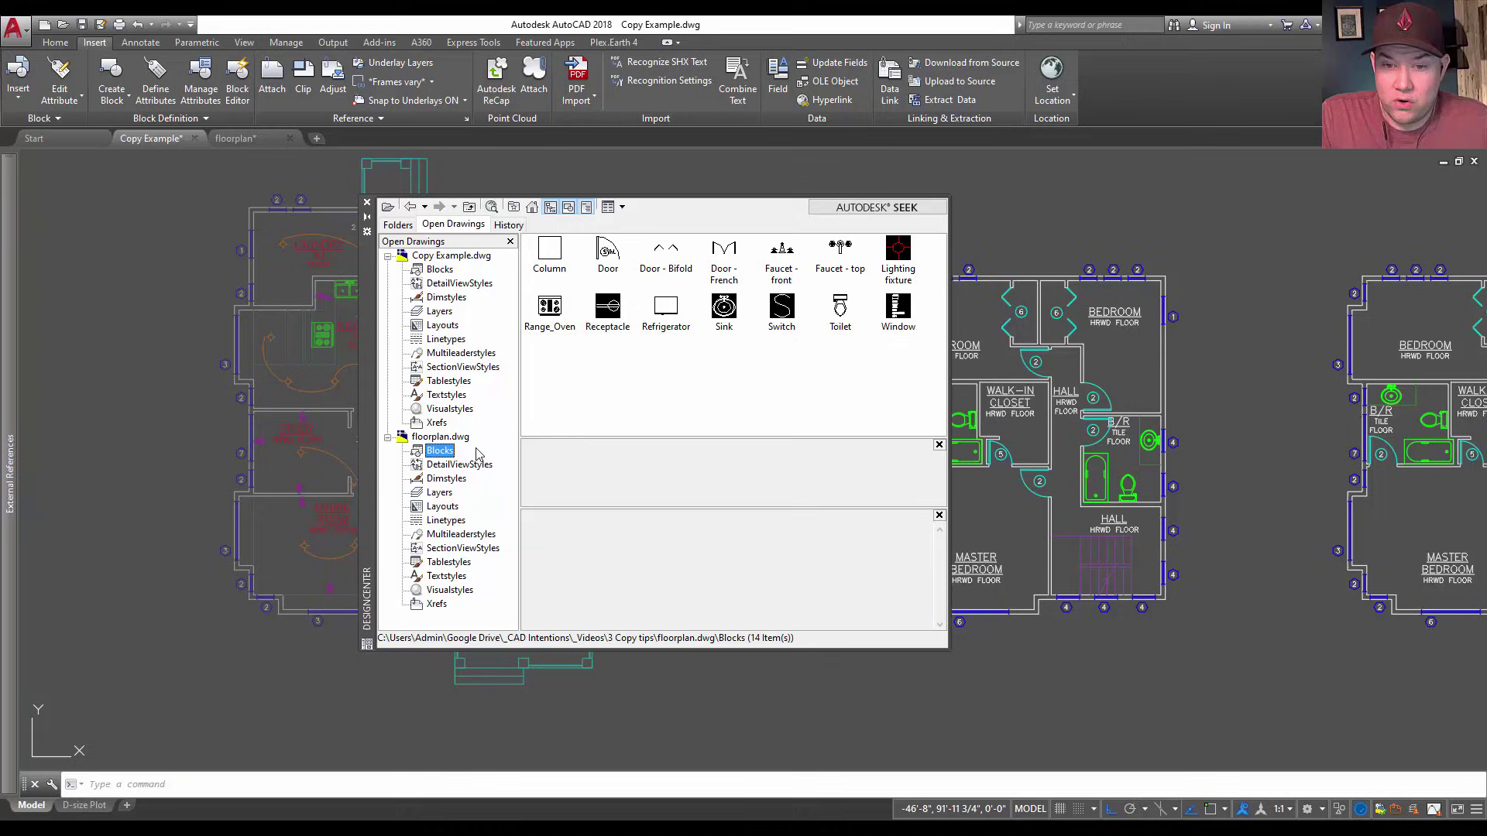
Insert floorplan's Receptacle block from DesignCenter into the empty area above the upper-floor plans
left_click(600, 316)
right_click(608, 313)
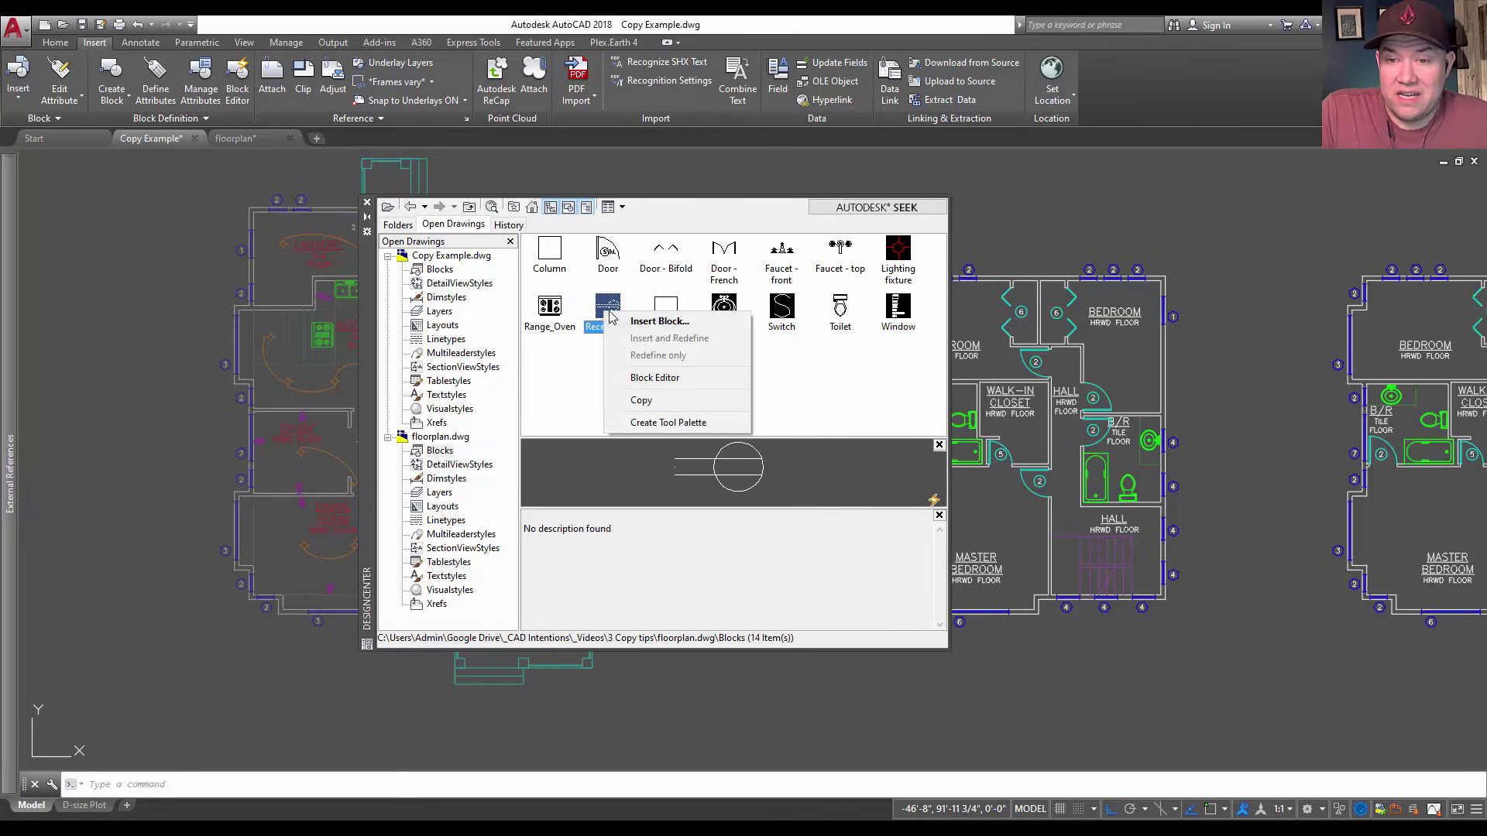
left_click(656, 321)
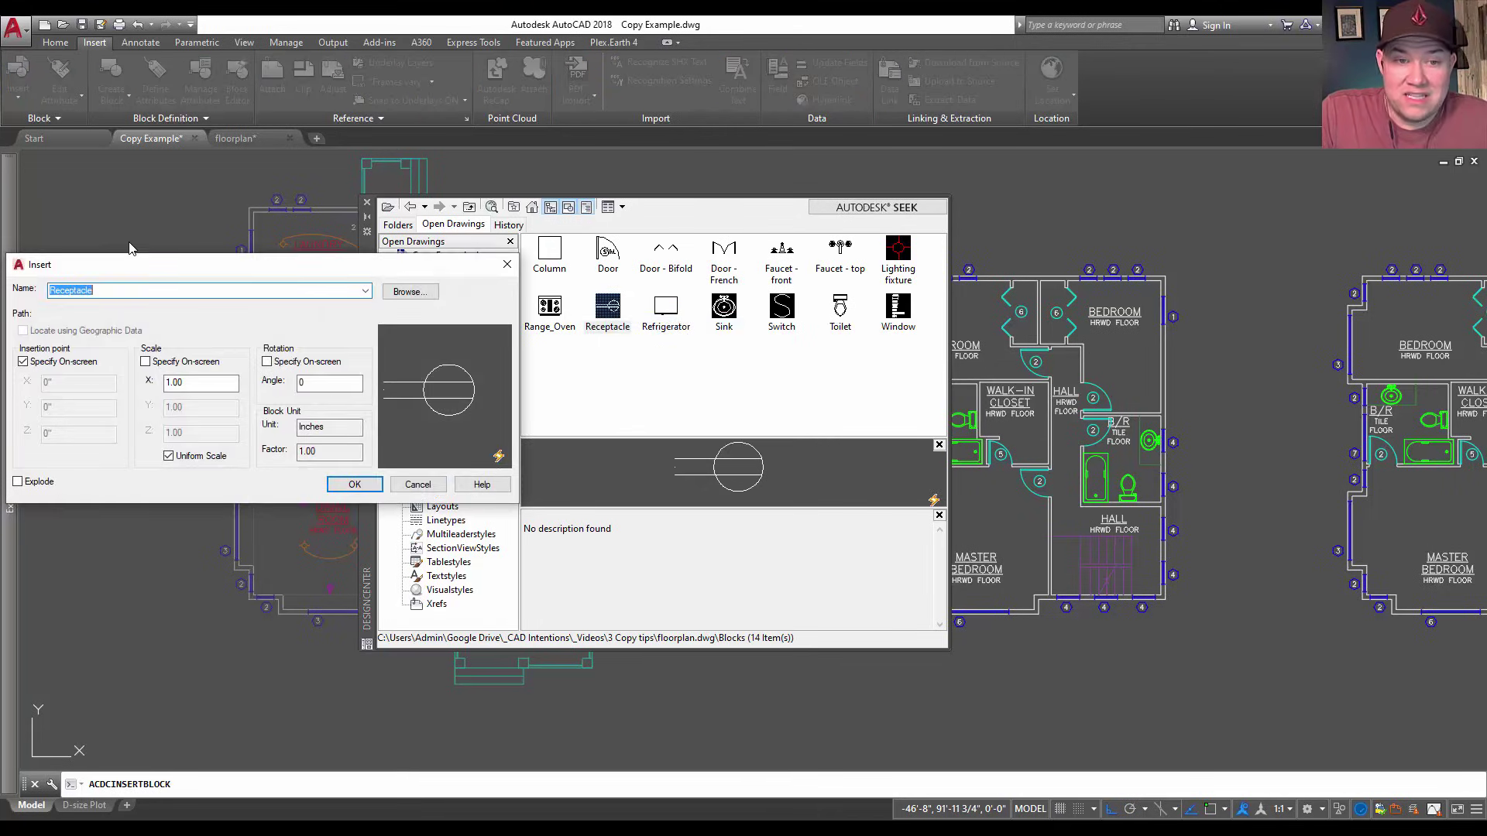
left_click_drag(124, 273, 256, 188)
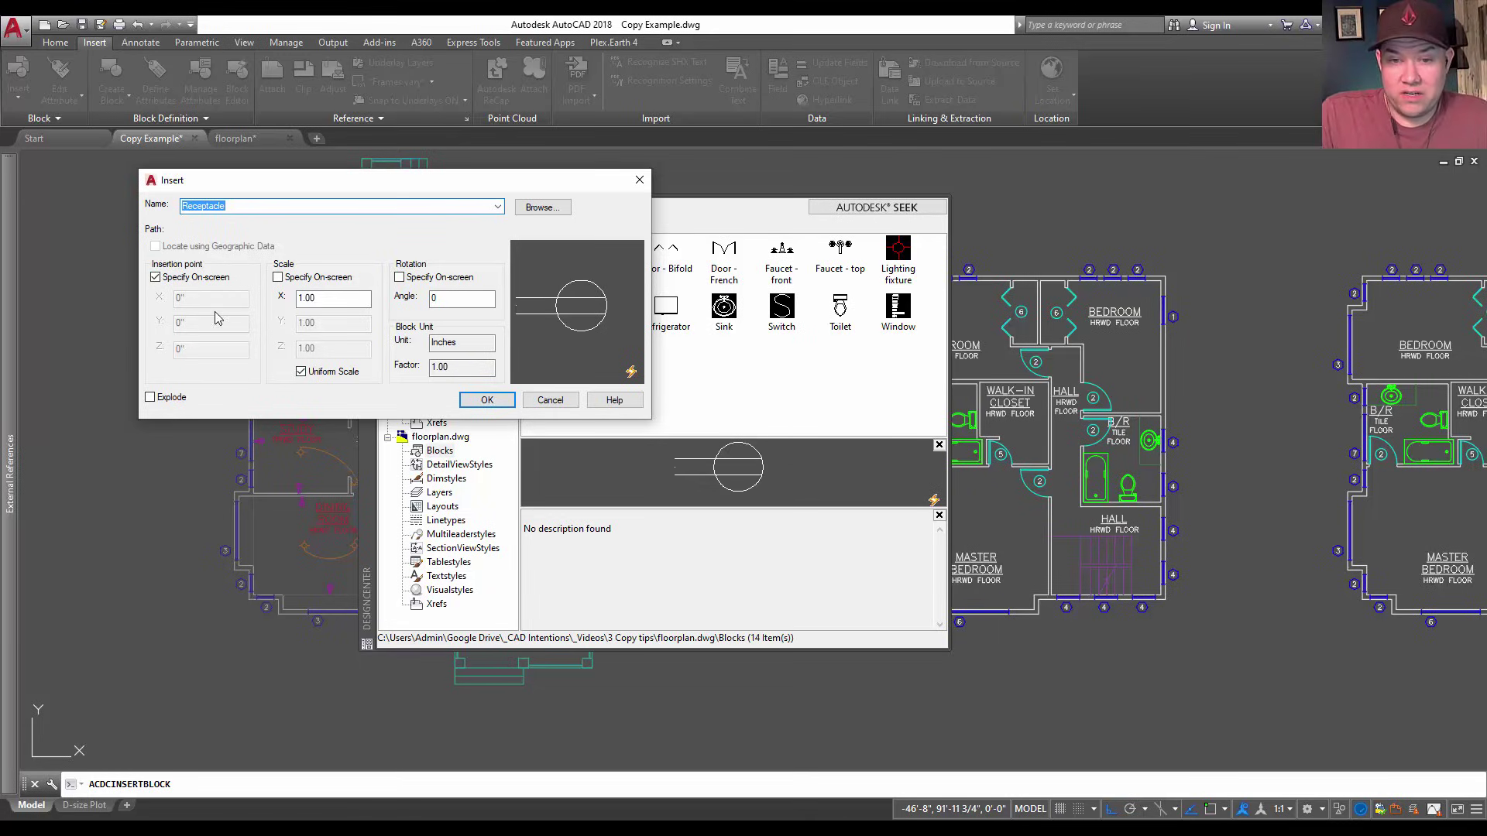
left_click(485, 400)
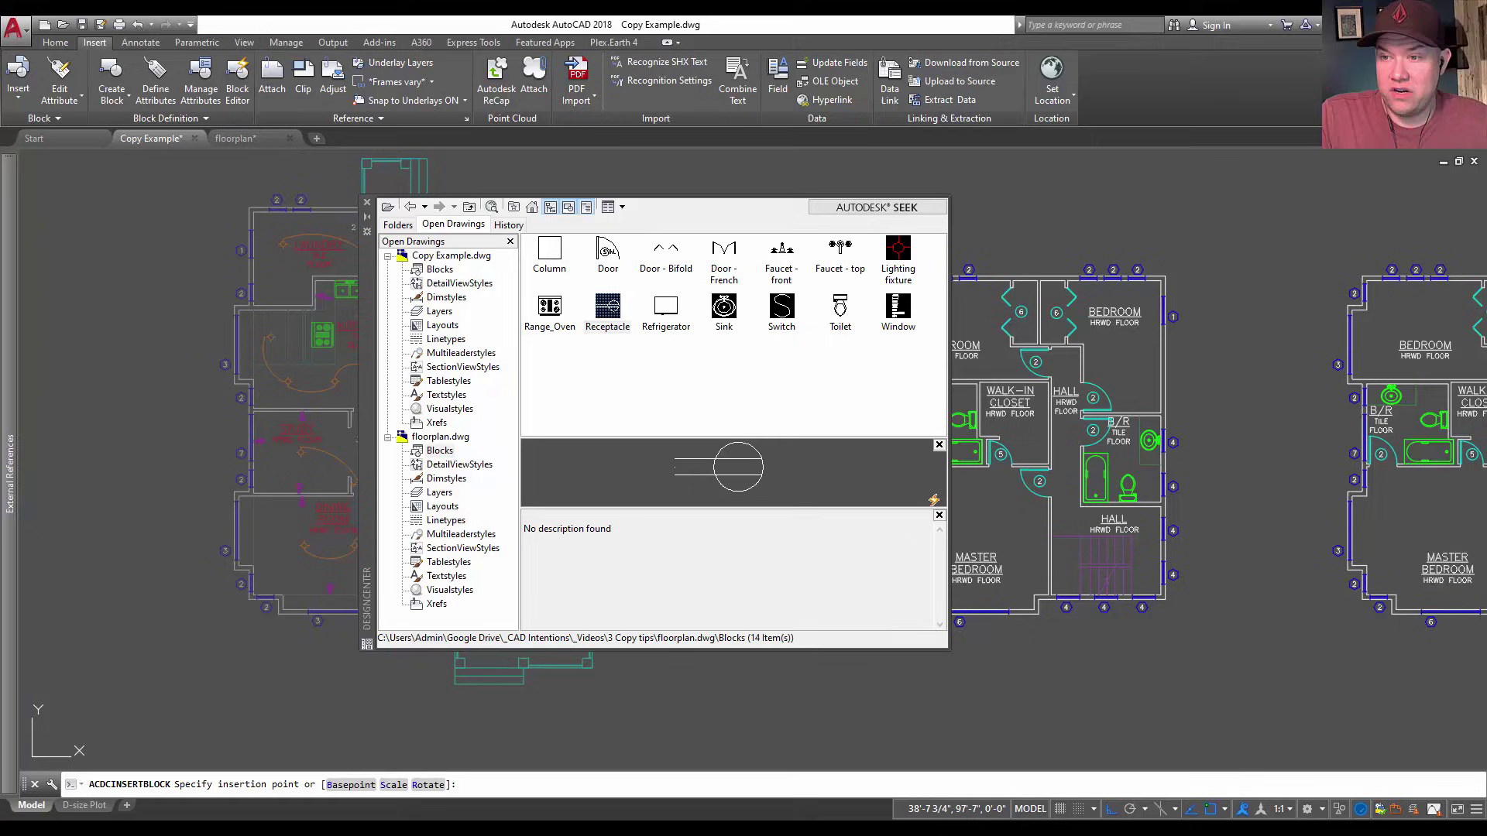
left_click(1196, 209)
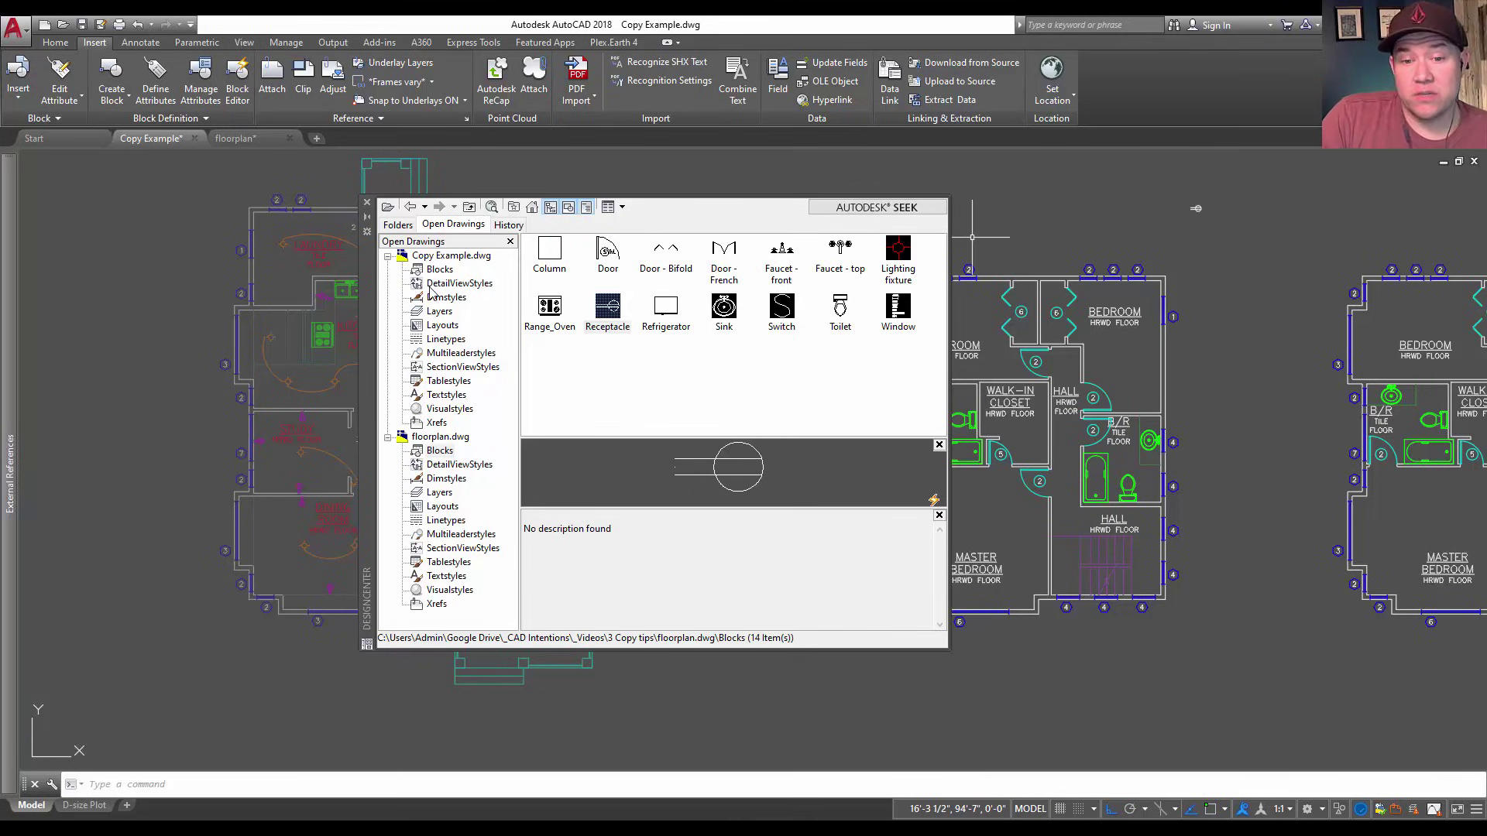
Show floorplan.dwg's layers, dimension styles, layouts and linetypes in turn in DesignCenter
left_click(441, 493)
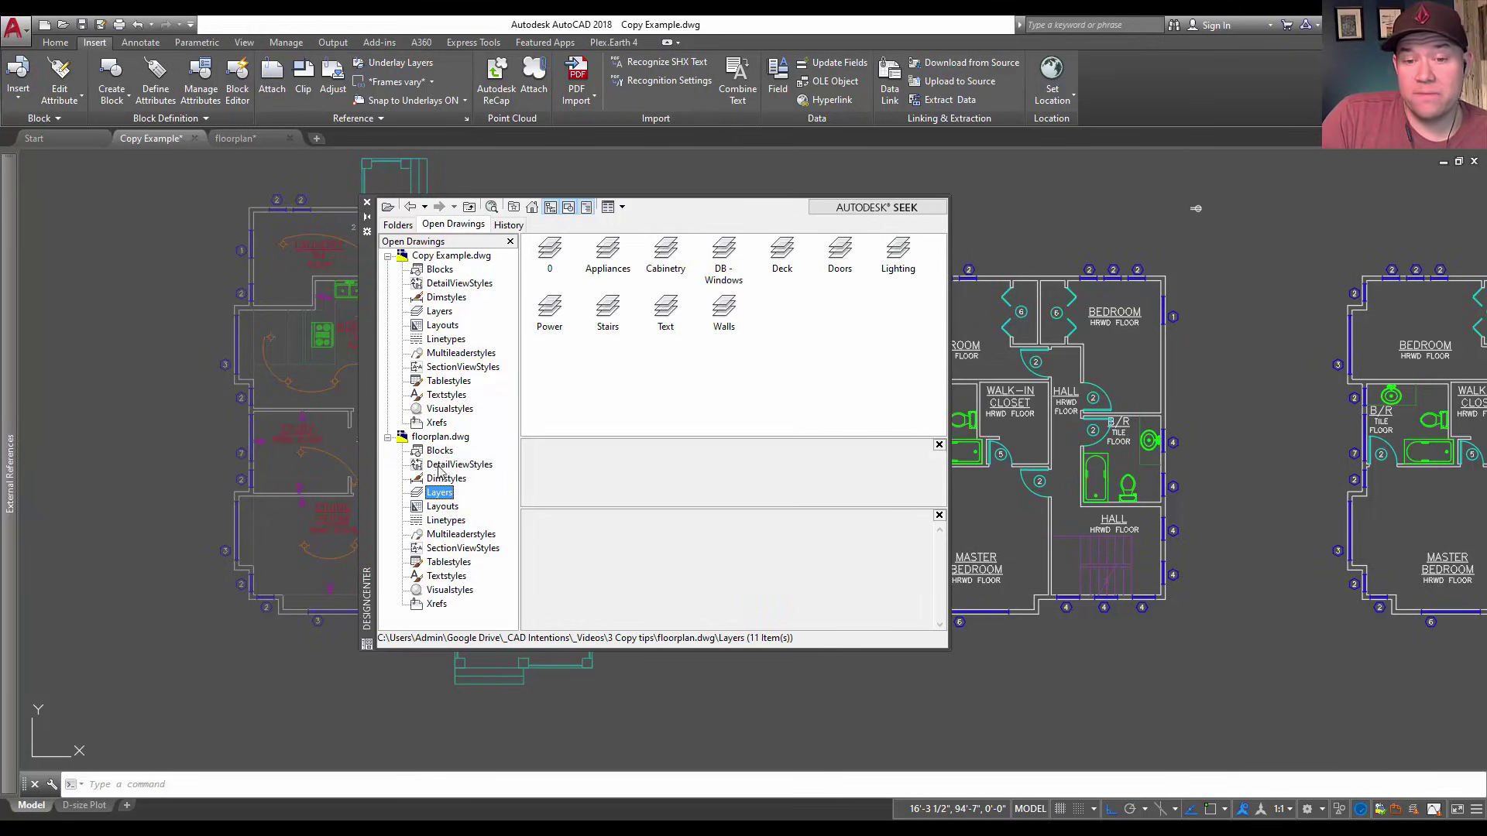
left_click(446, 480)
left_click(427, 507)
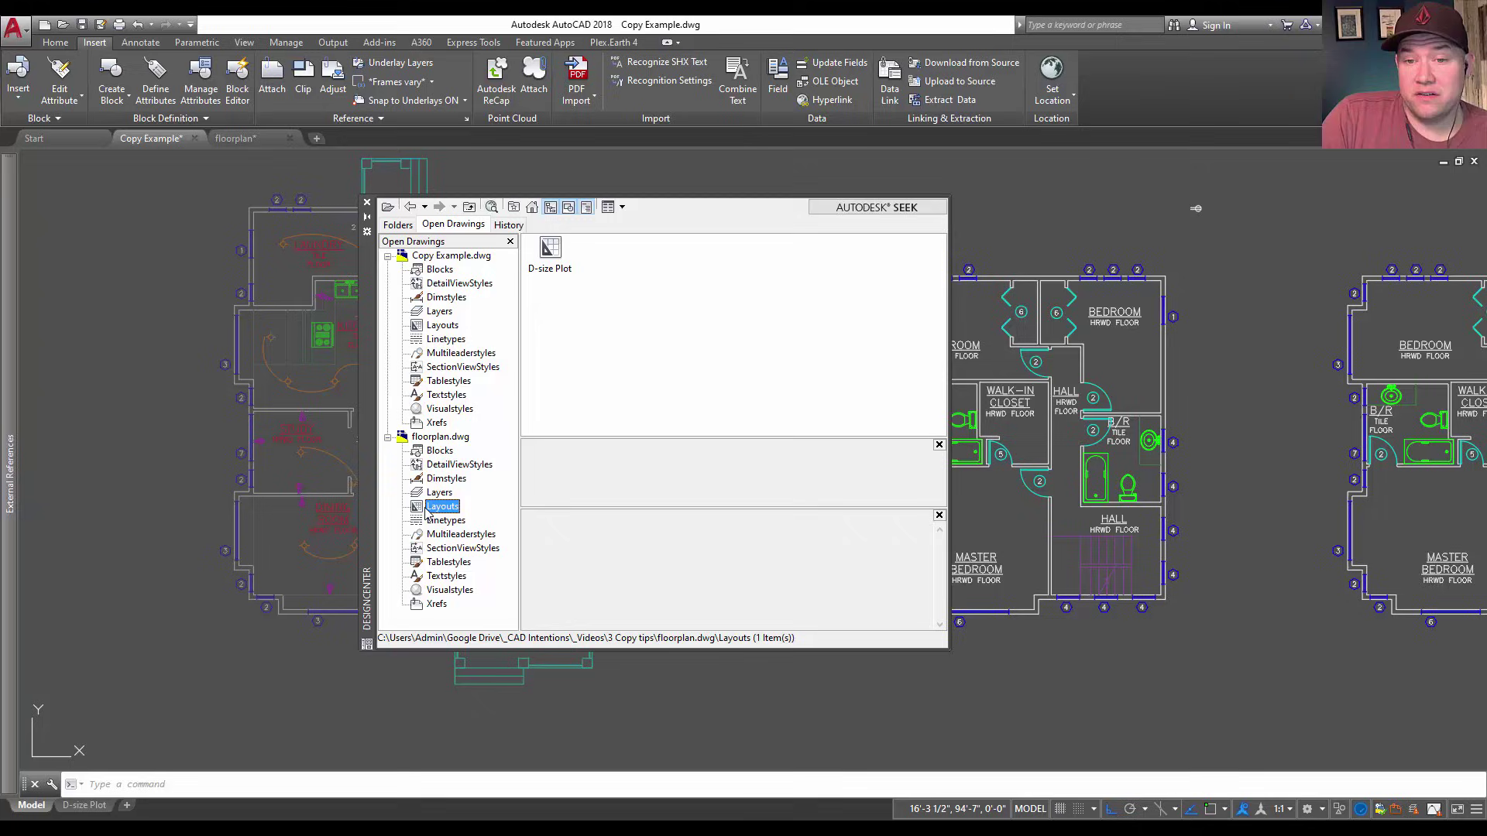
left_click(455, 522)
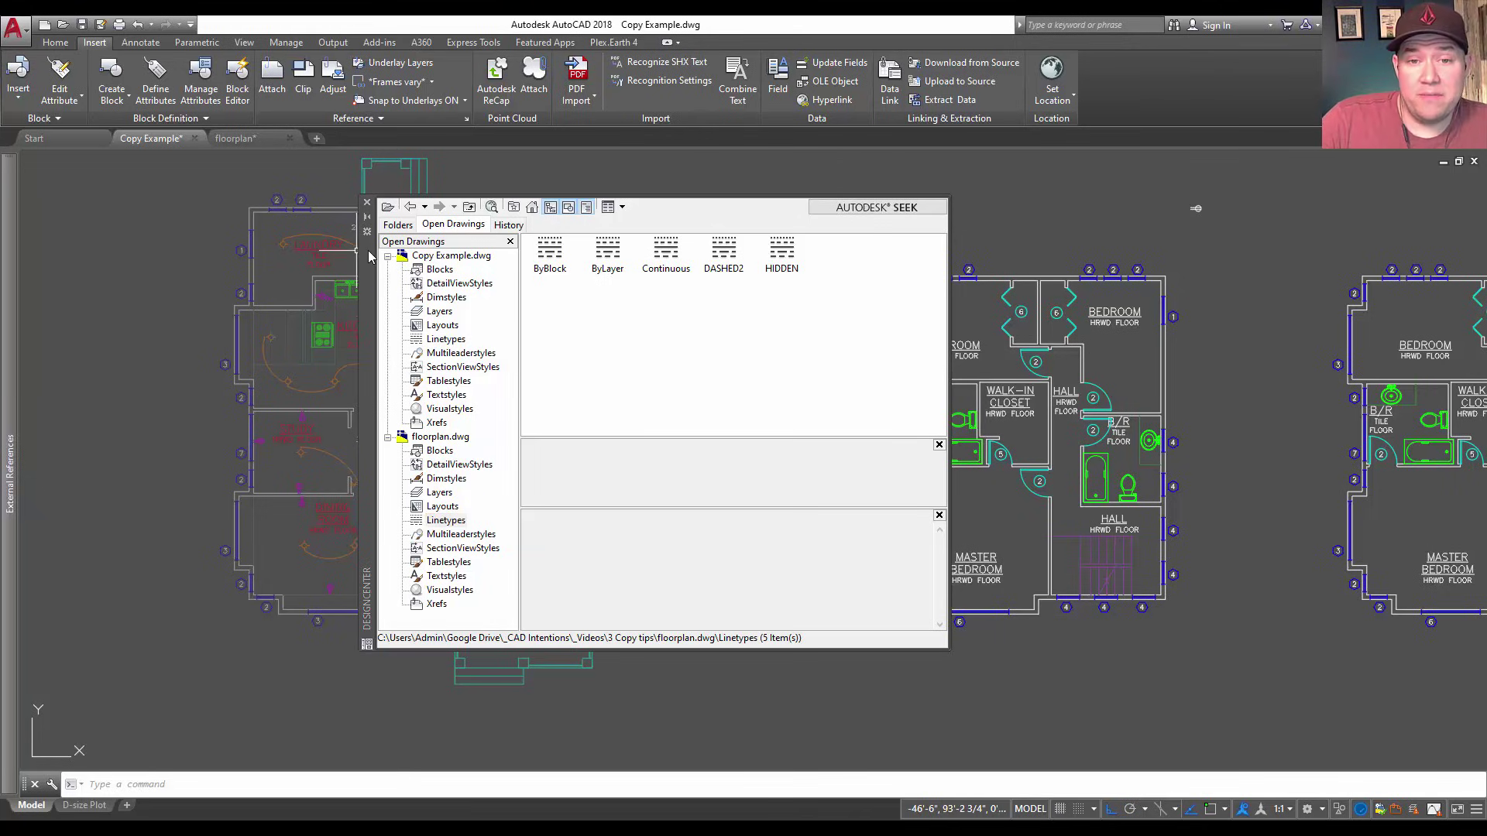
Close DesignCenter and start NCOPY to copy nested objects from the xref
left_click(368, 206)
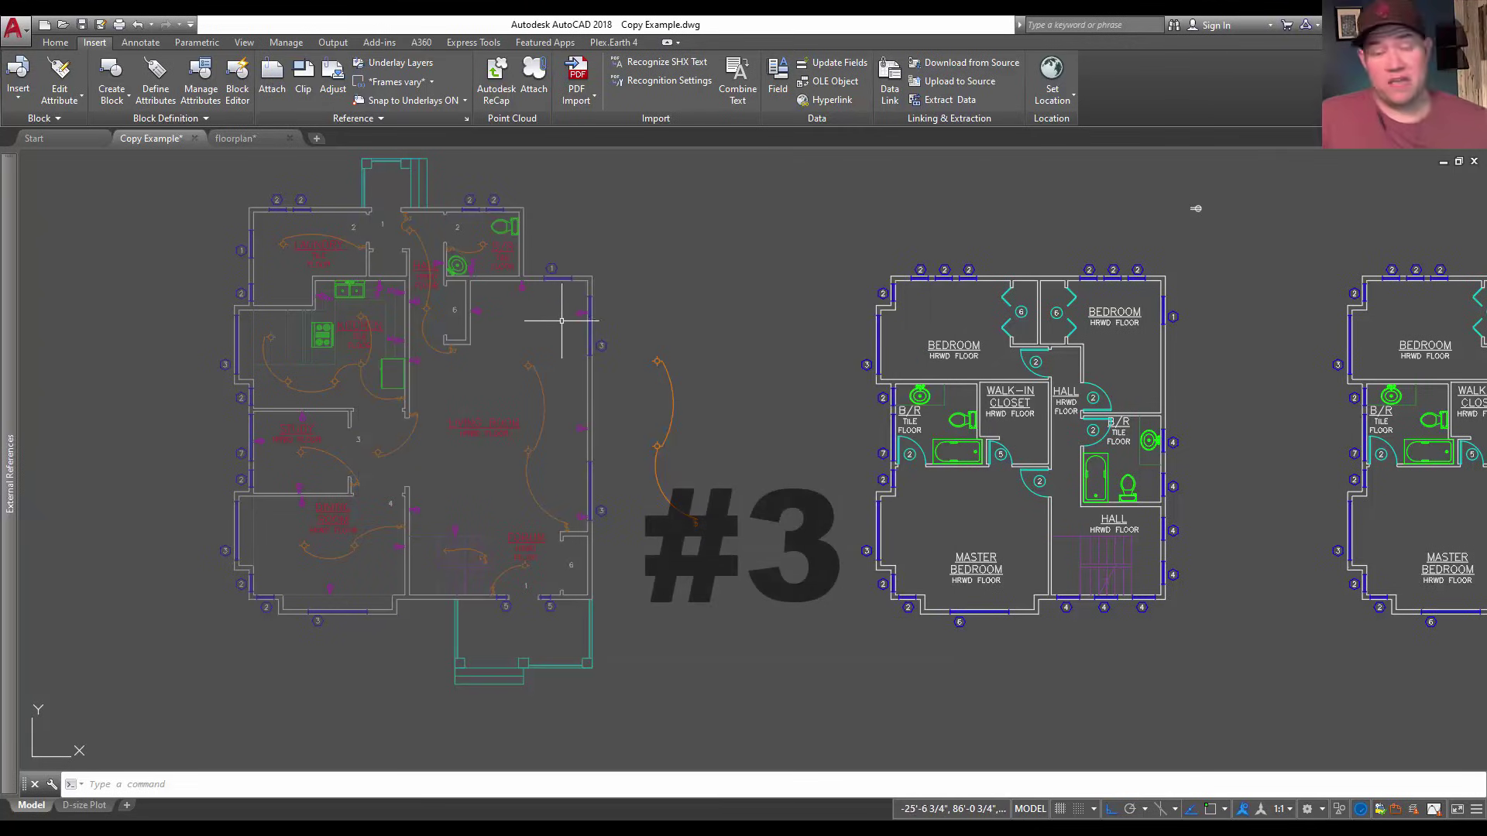
middle_click_drag(492, 384, 557, 363)
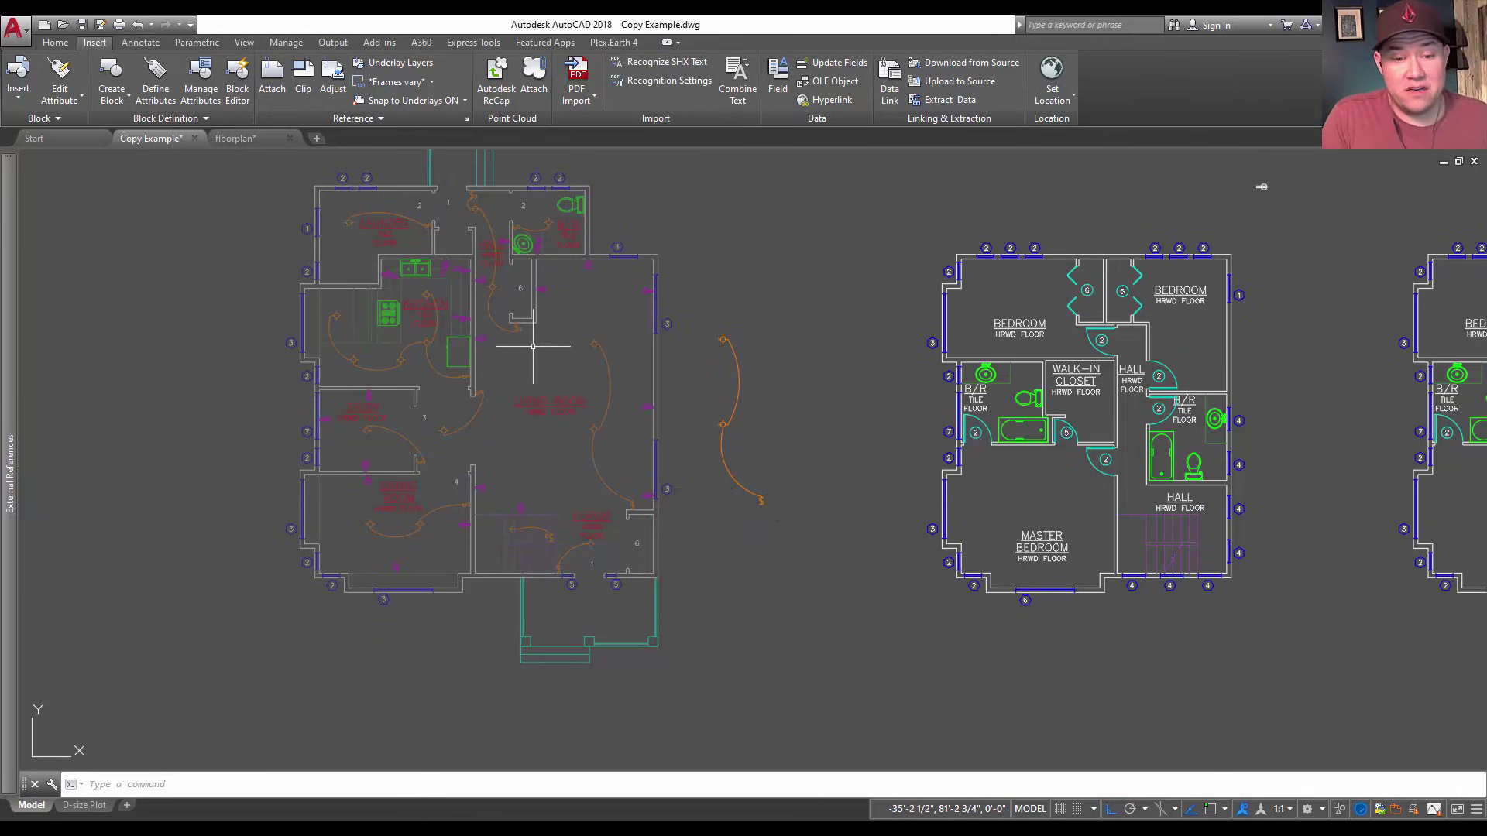
type("NCOPY")
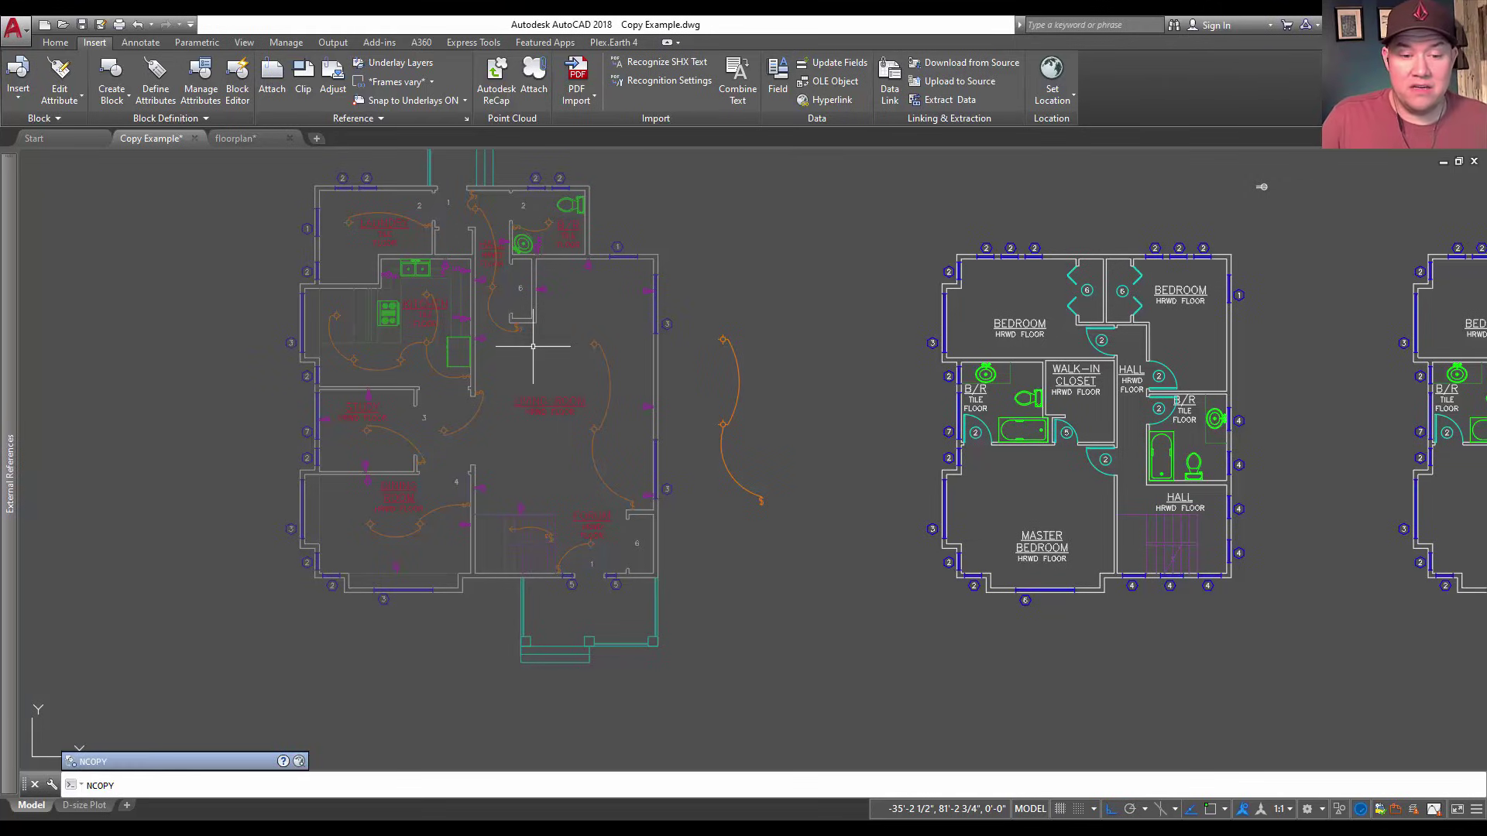
key("Return")
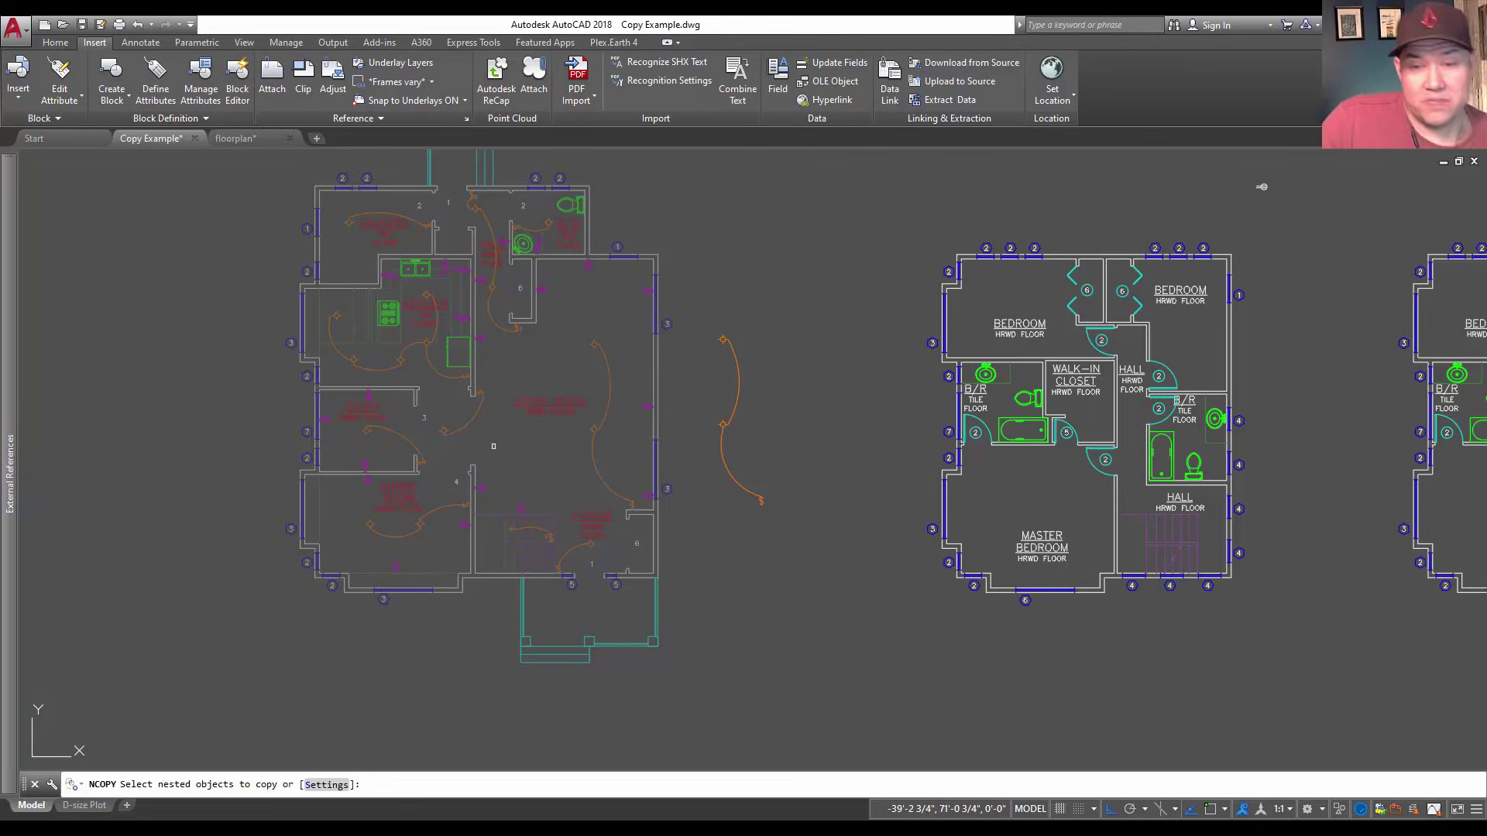
Pick the LIVING ROOM, STUDY, DINING ROOM and FORUM labels inside the xref
scroll(491, 341, "up", 2)
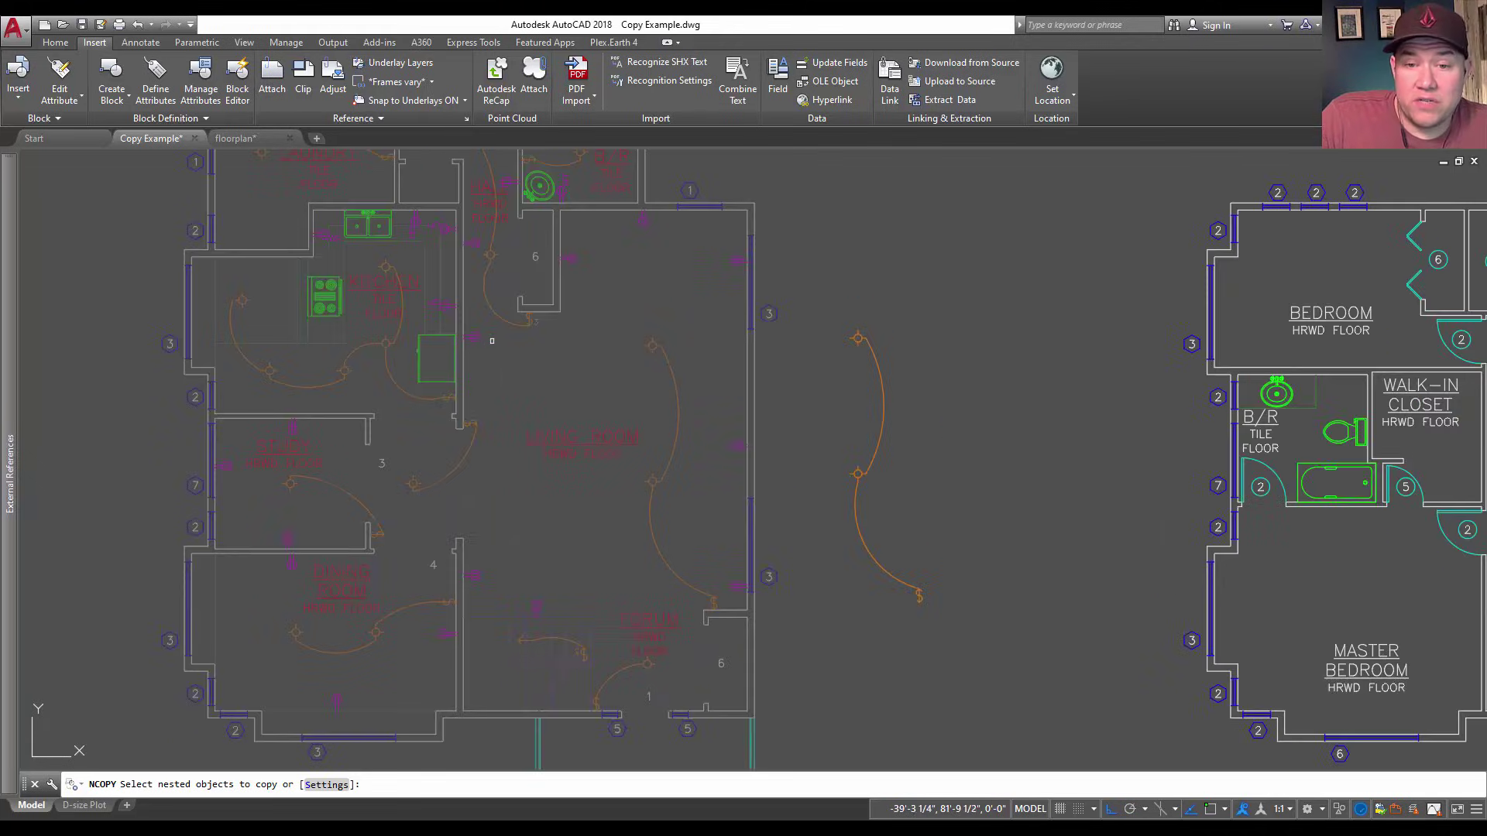
middle_click_drag(487, 385, 469, 400)
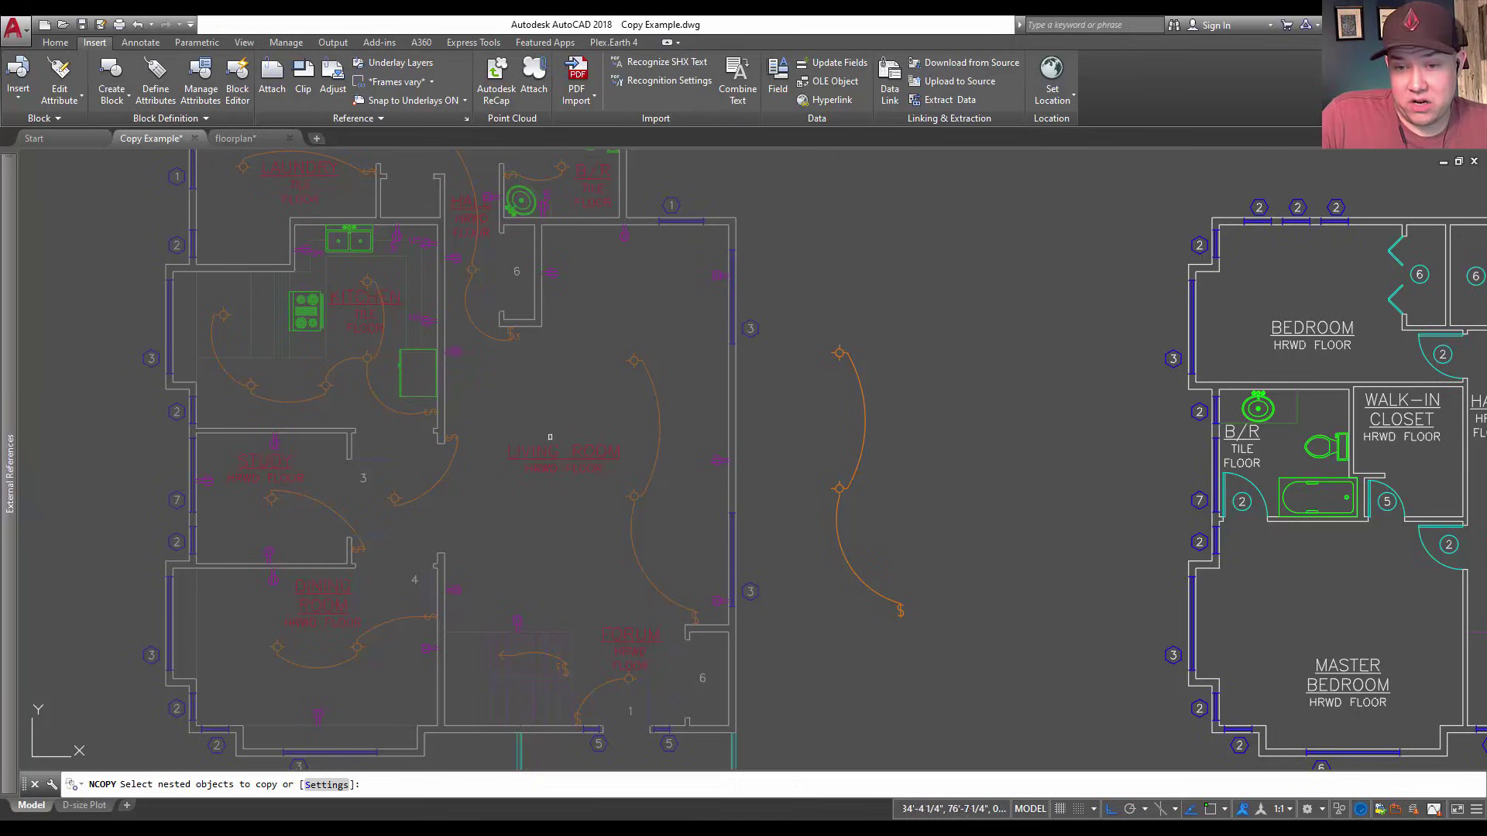
middle_click_drag(598, 434, 629, 408)
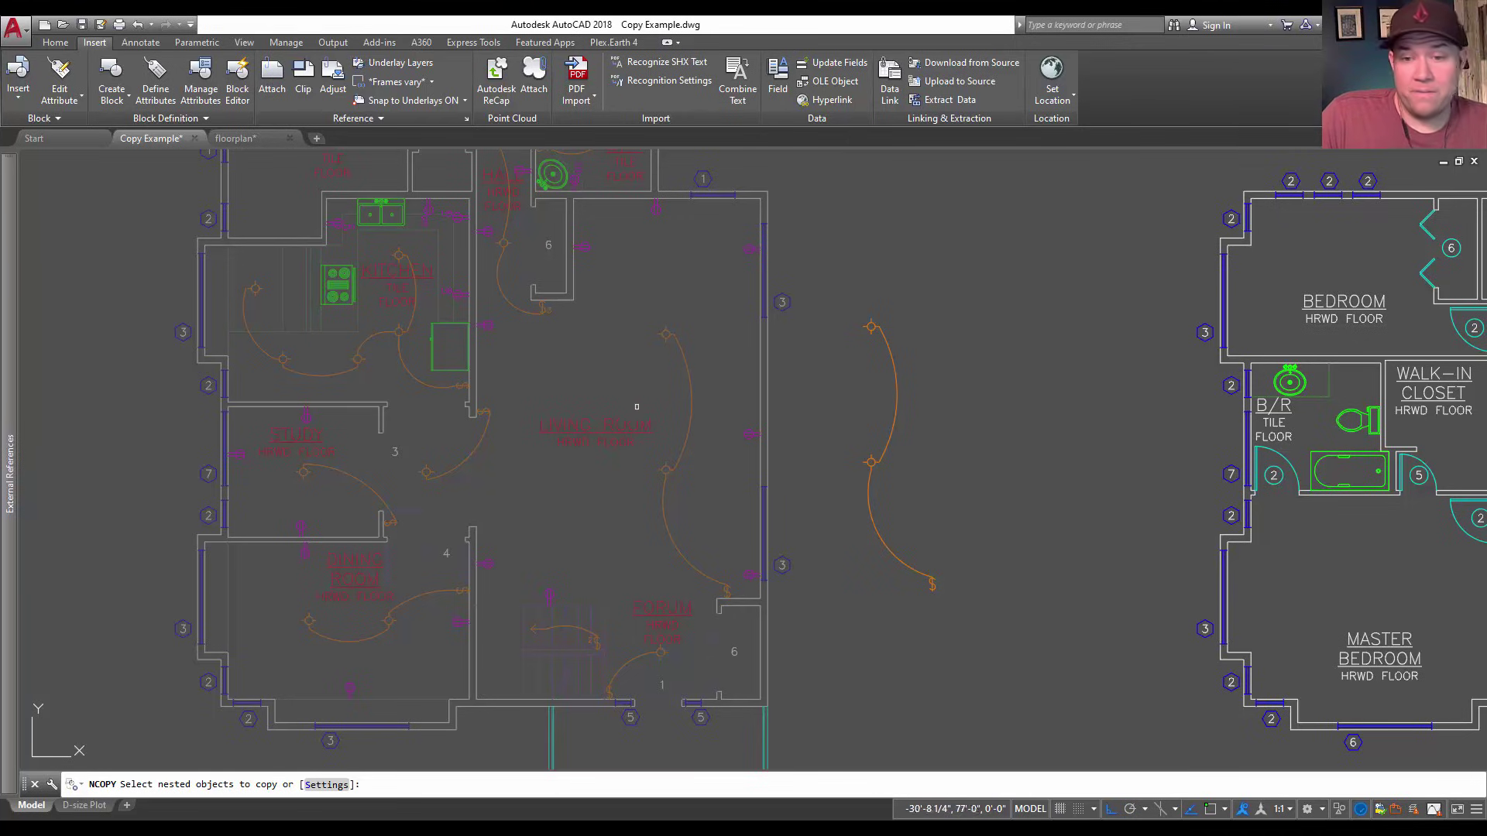
left_click(599, 425)
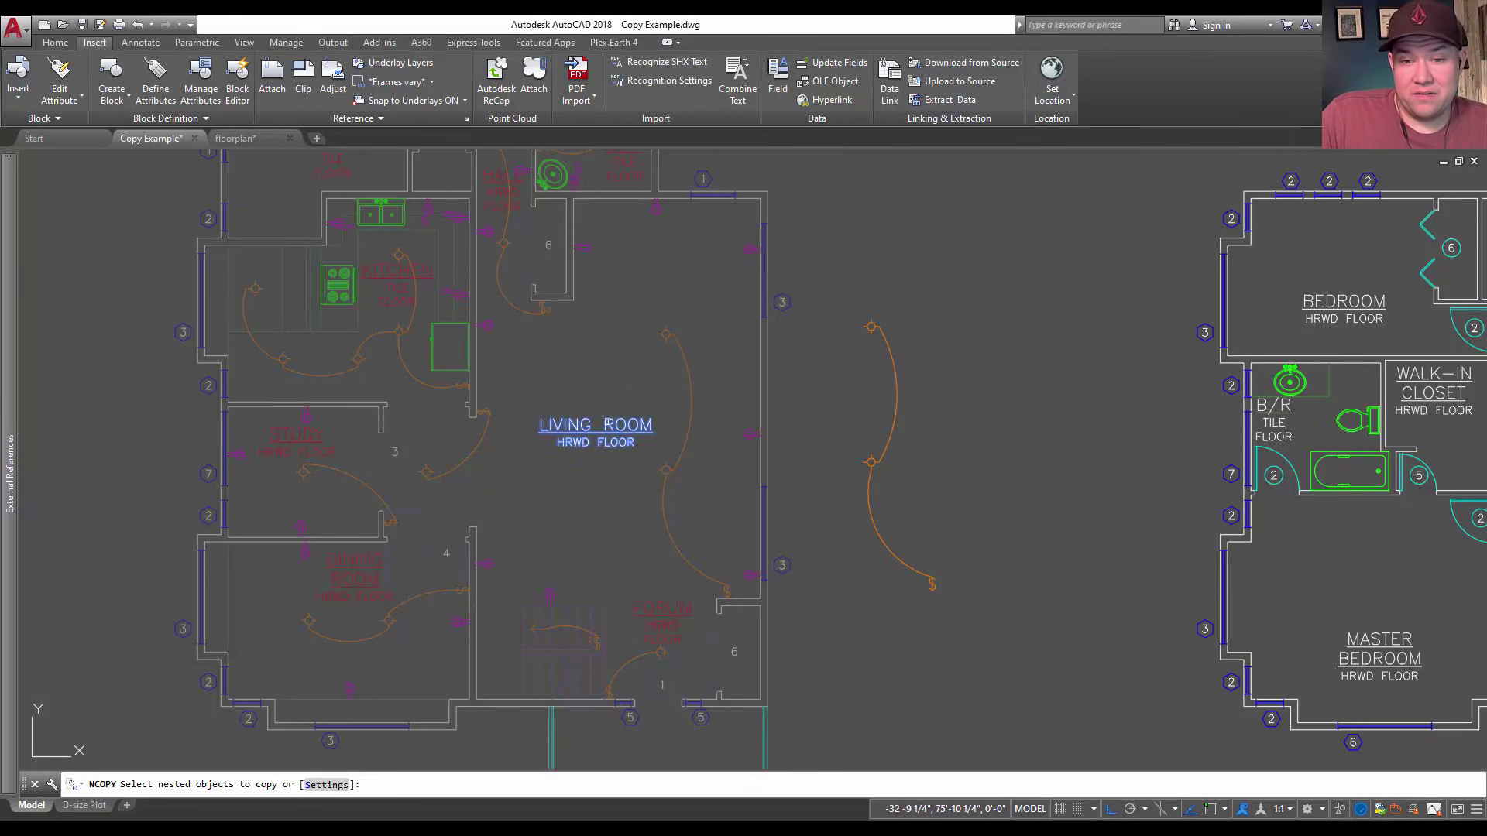
left_click(314, 440)
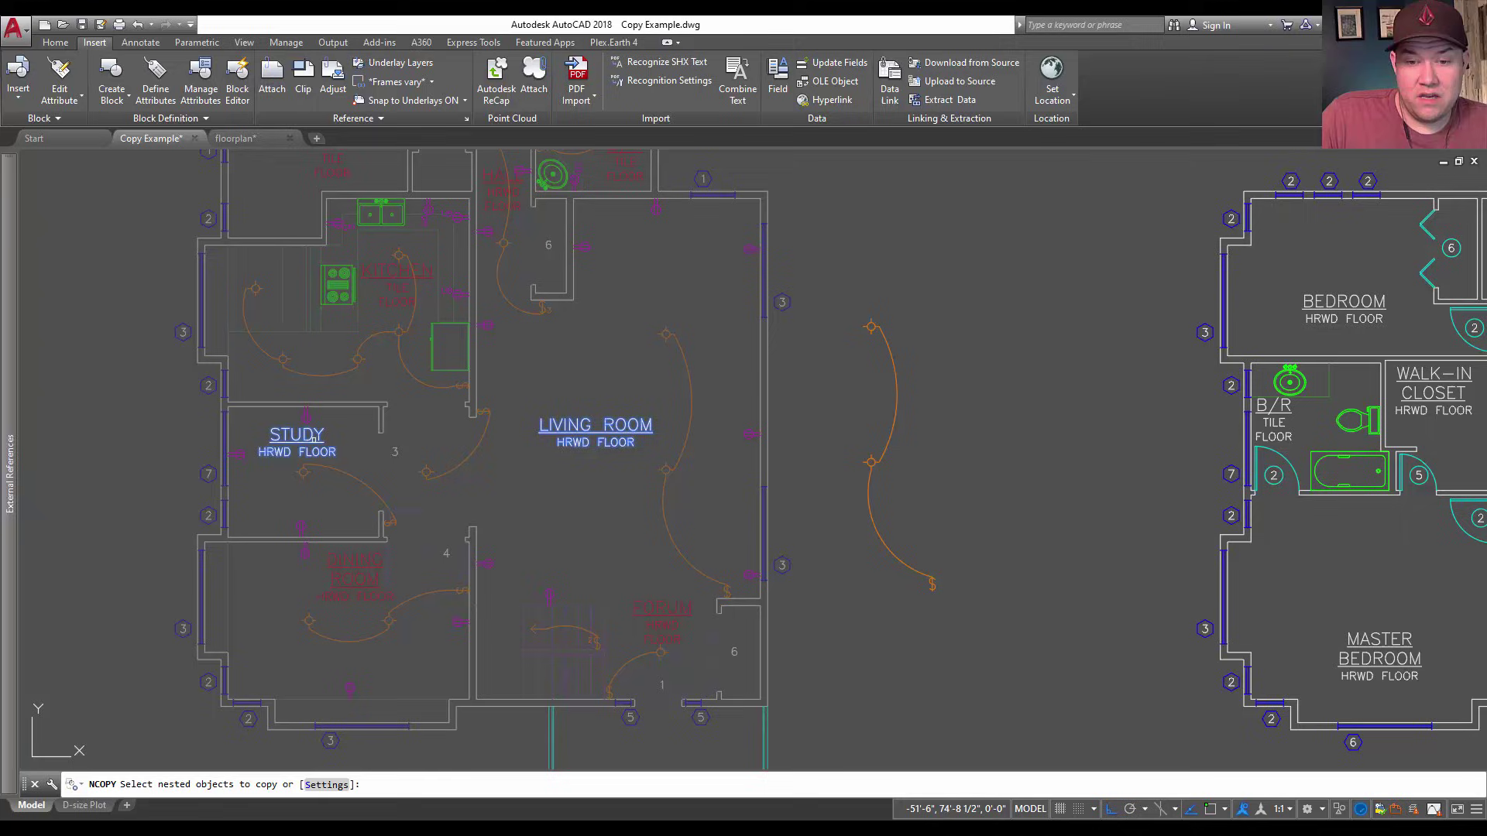
left_click(355, 574)
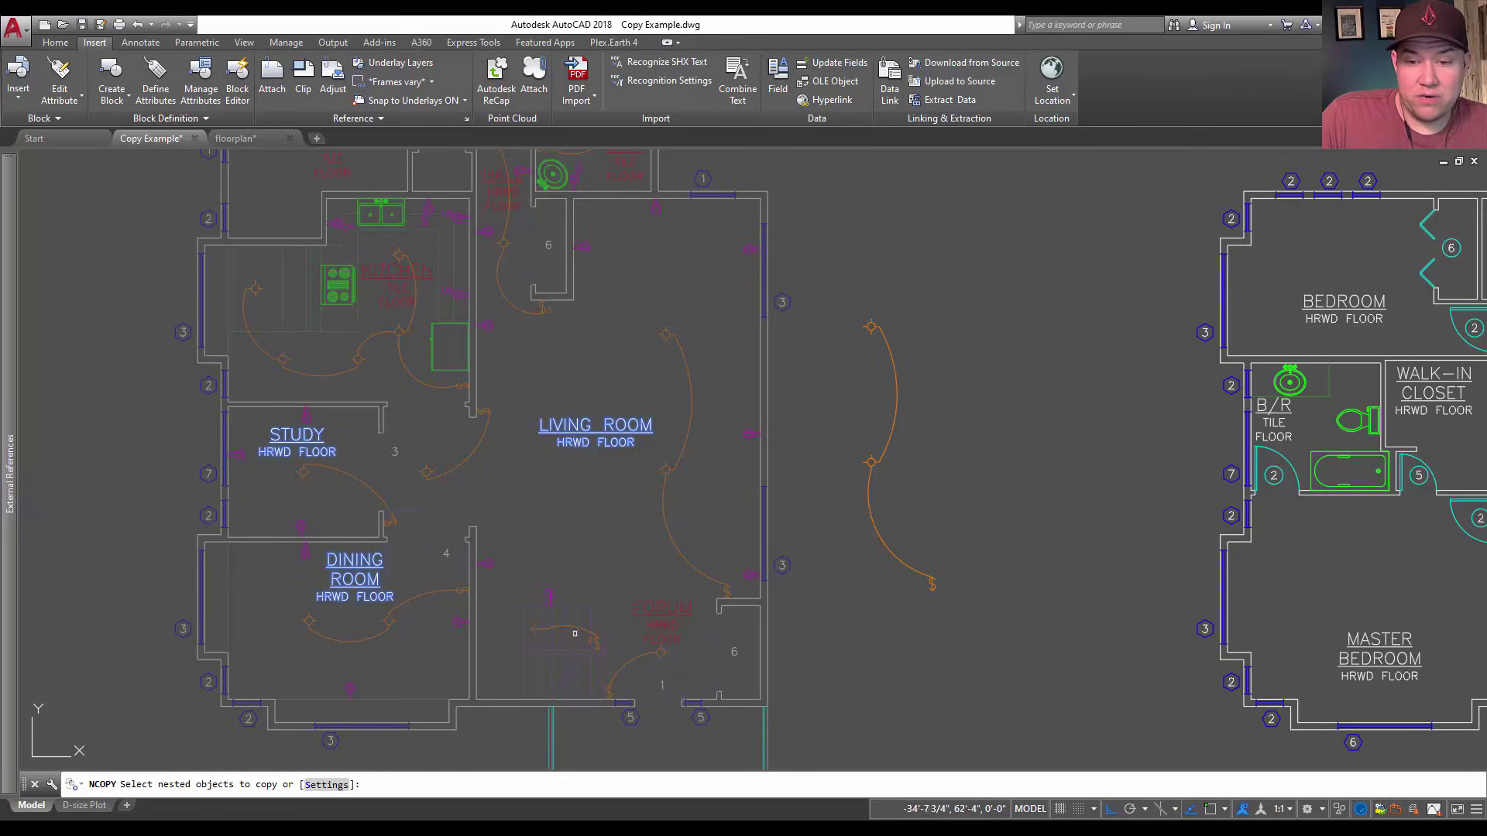
left_click(663, 612)
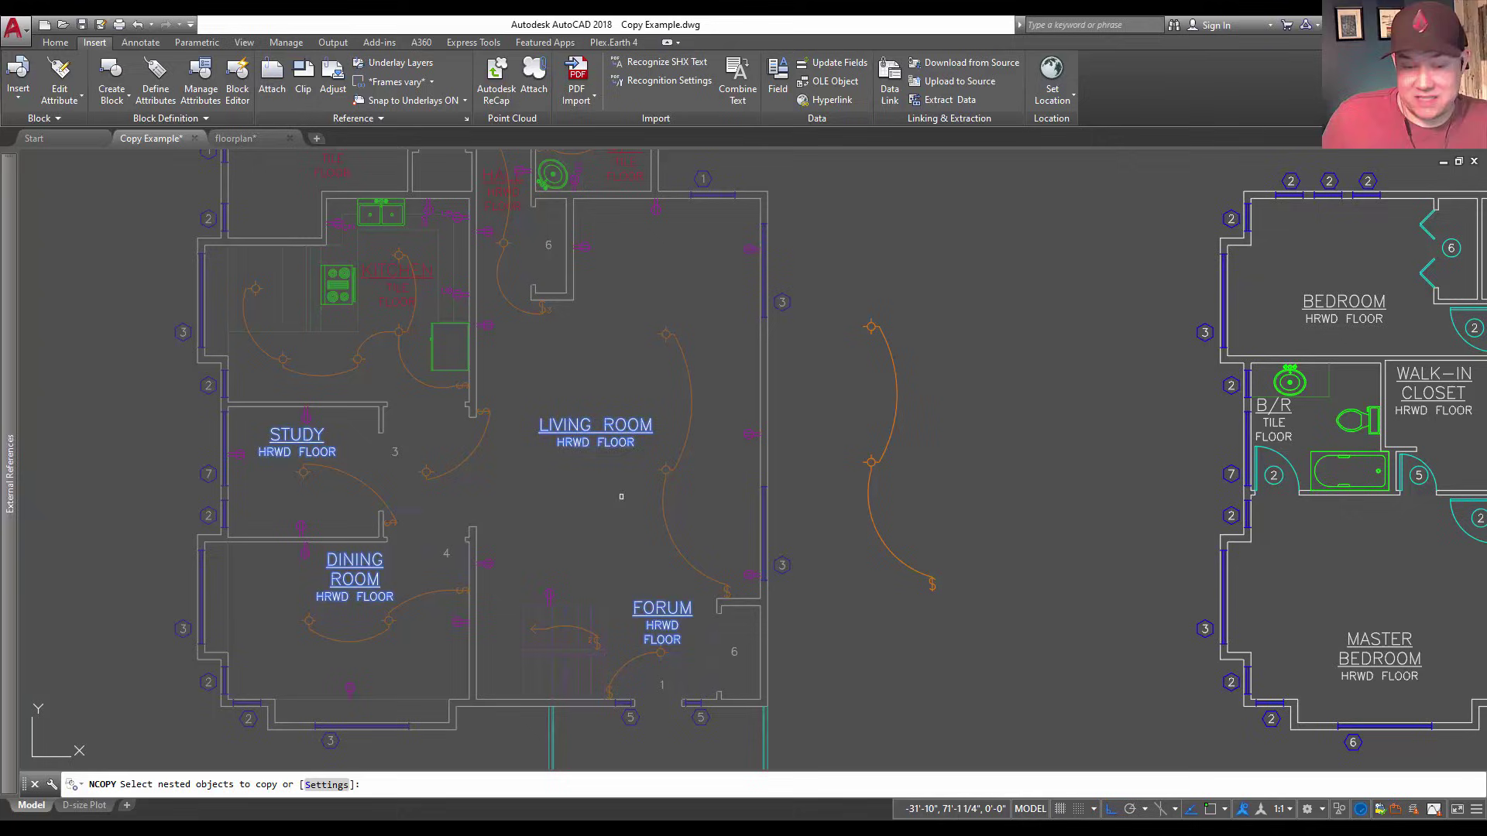
Finish NCOPY with zero displacement, copying the four room labels in place
key("Return")
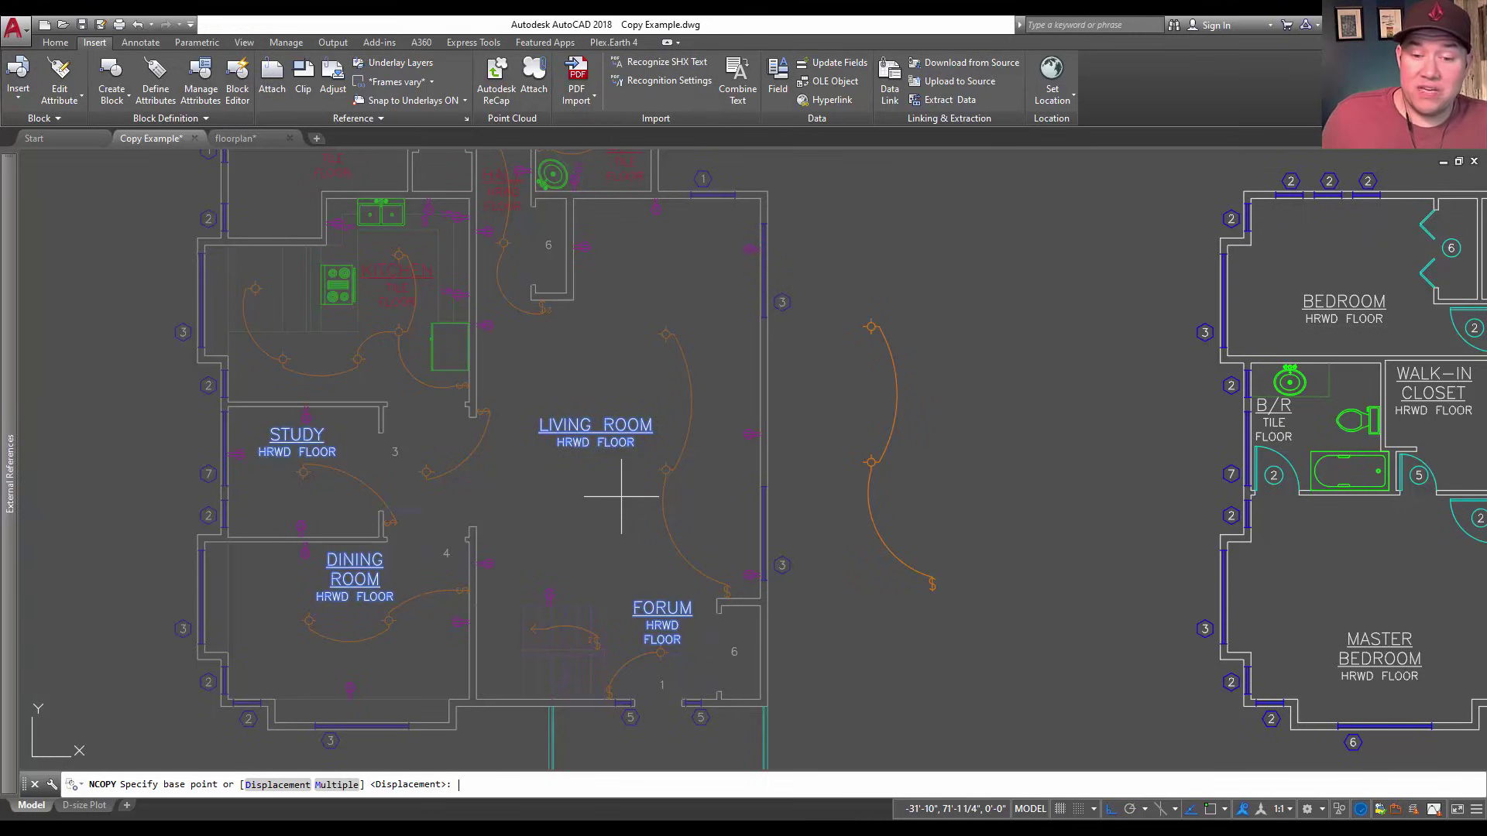
key("Return")
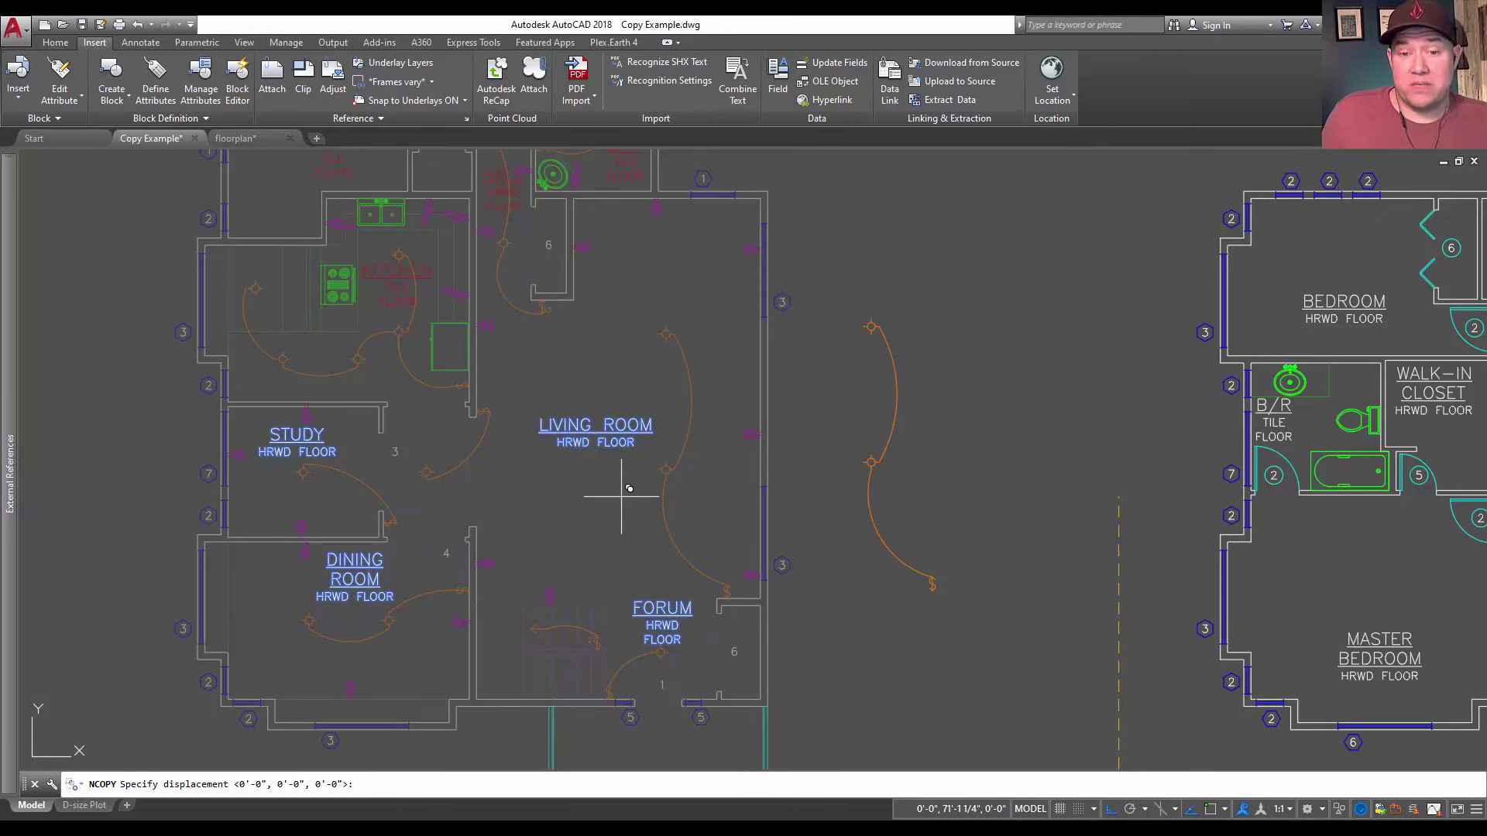
key("Return")
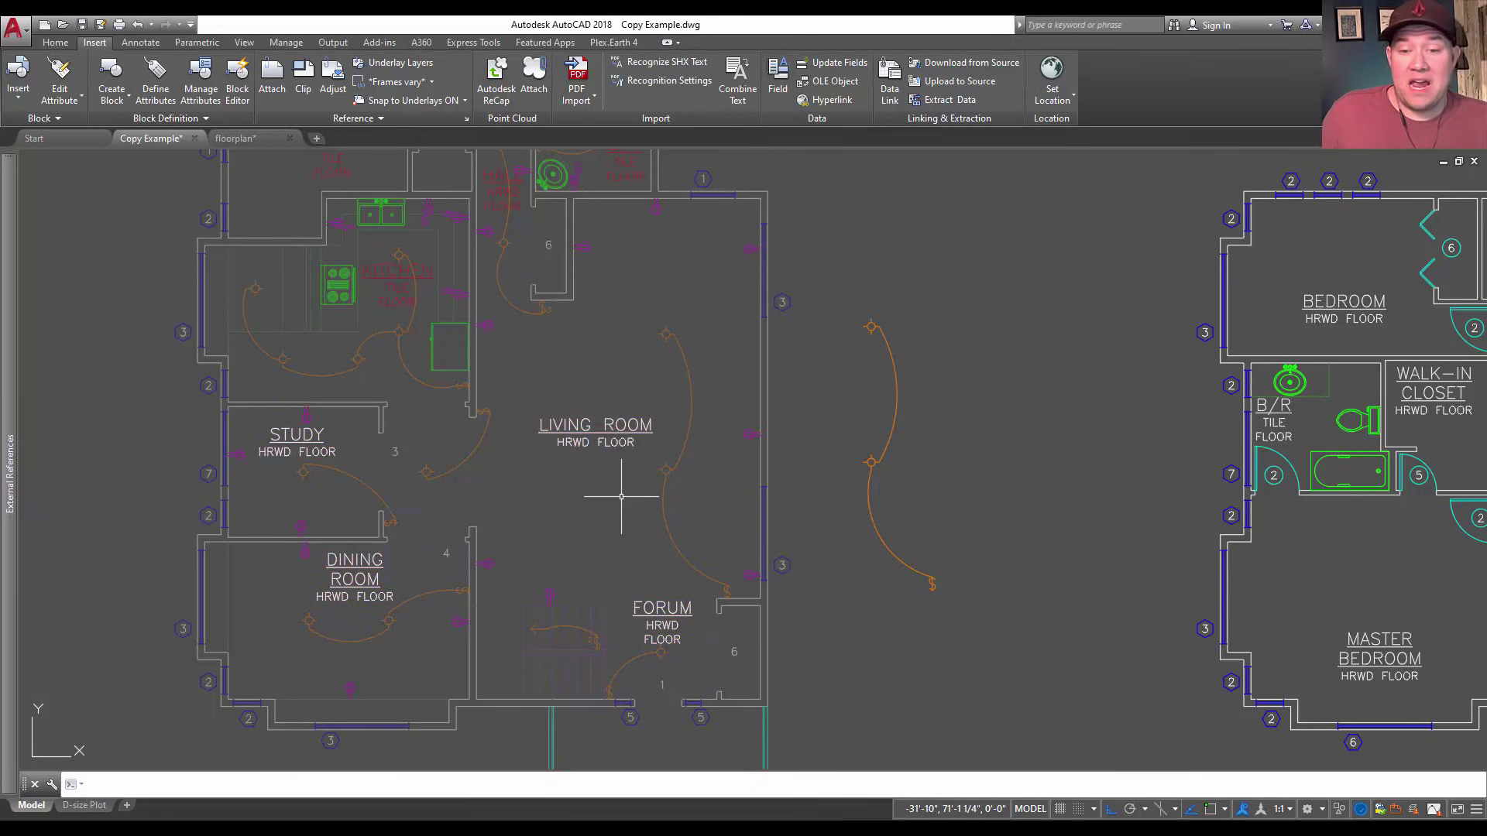
Window-select the copied LIVING ROOM and FORUM labels to confirm they are separate objects
left_click(609, 443)
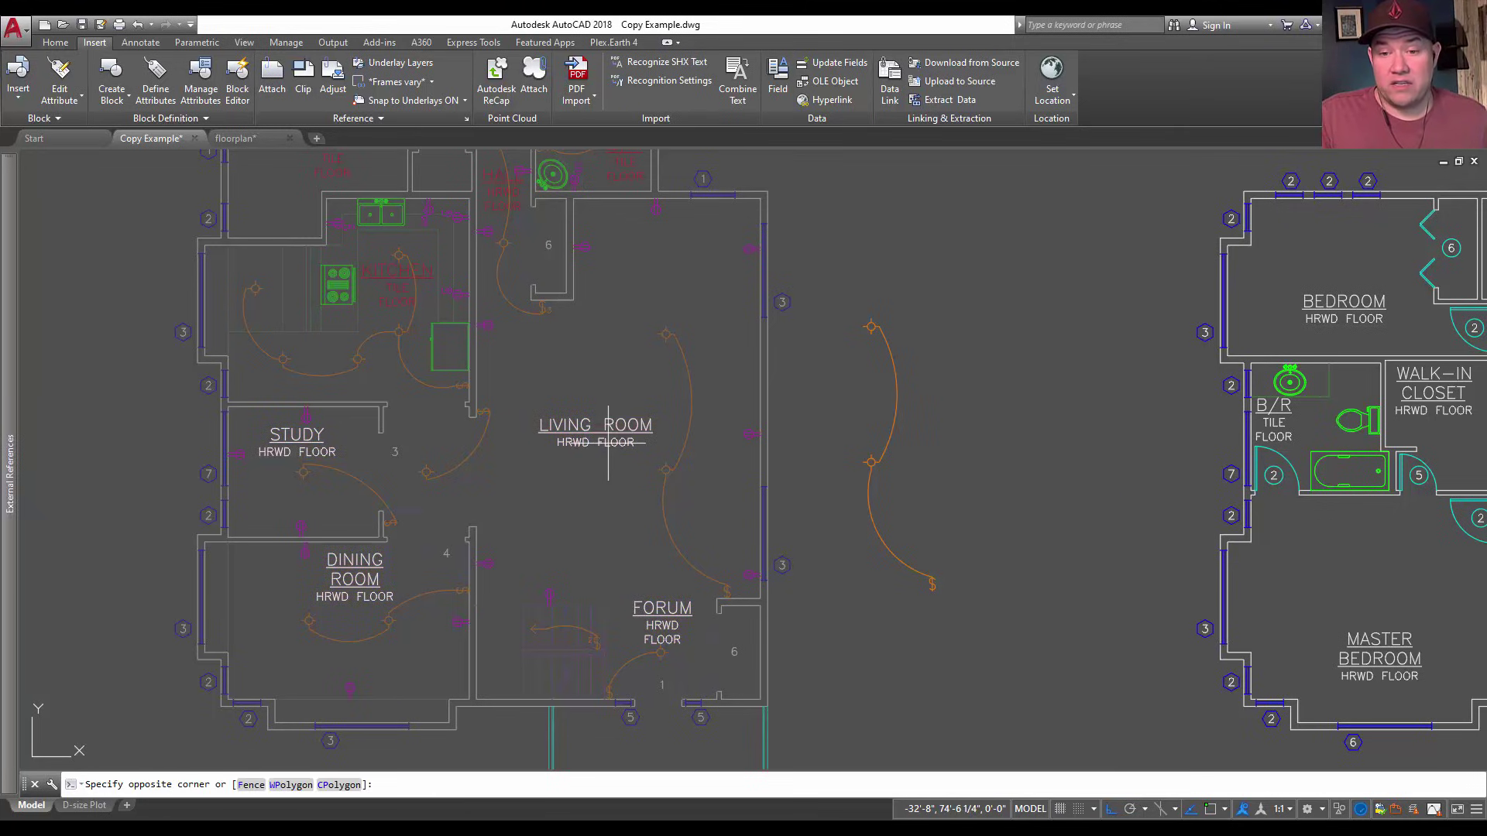
left_click(531, 382)
key("Escape")
left_click(515, 396)
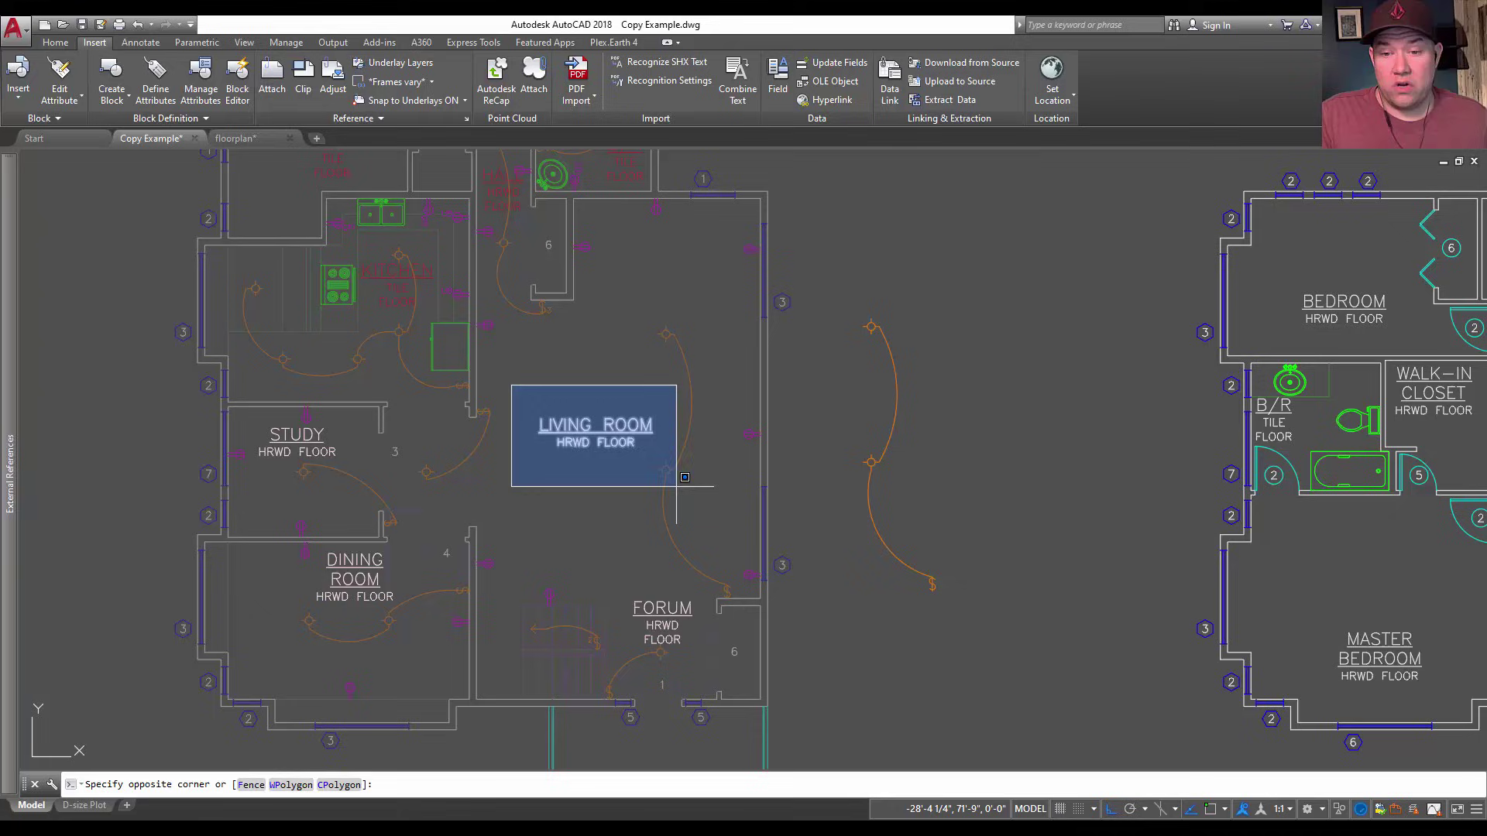
left_click(697, 484)
left_click(620, 593)
left_click(714, 663)
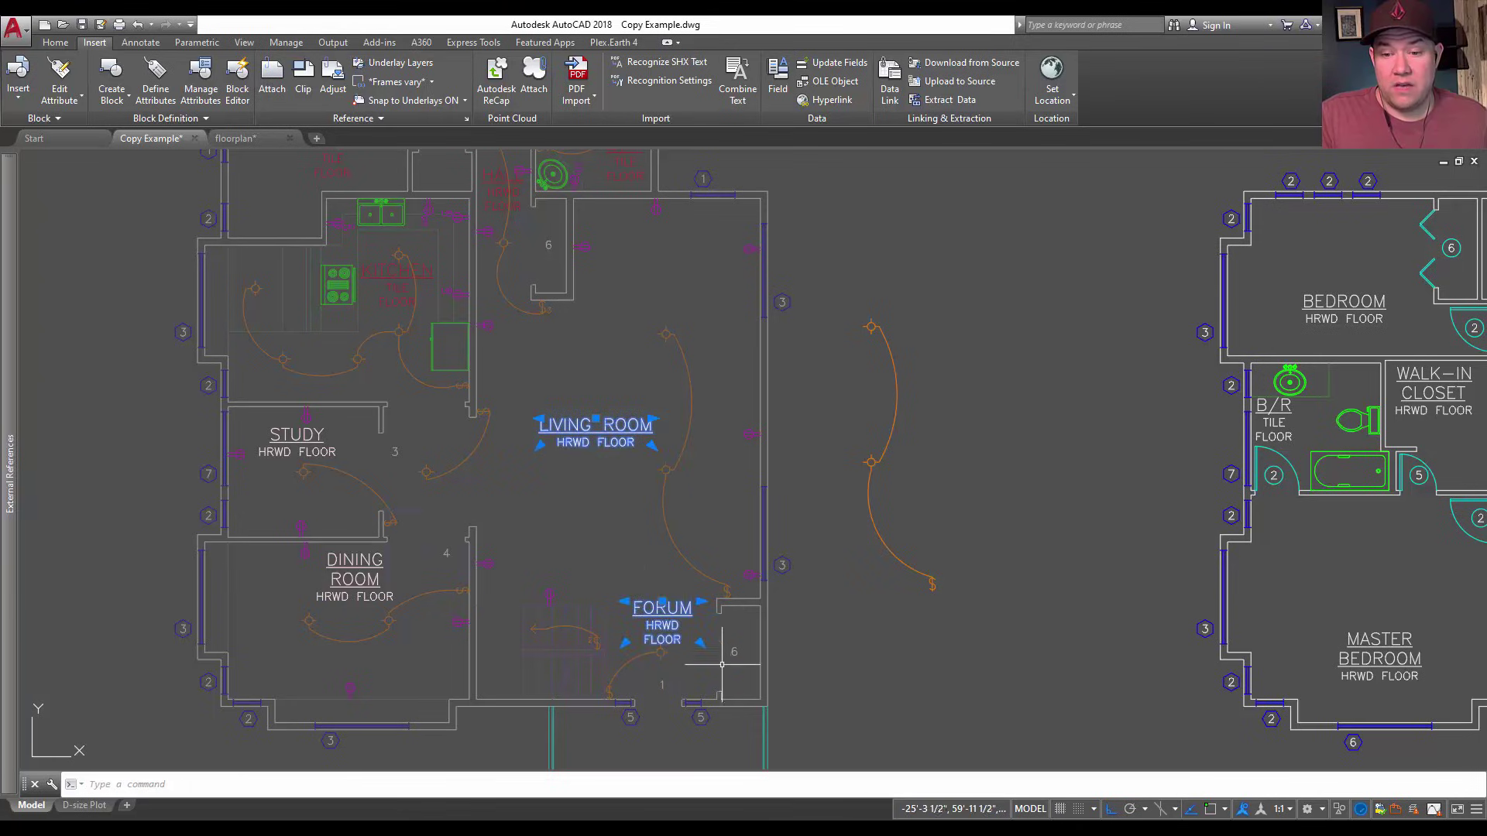
left_click(667, 529)
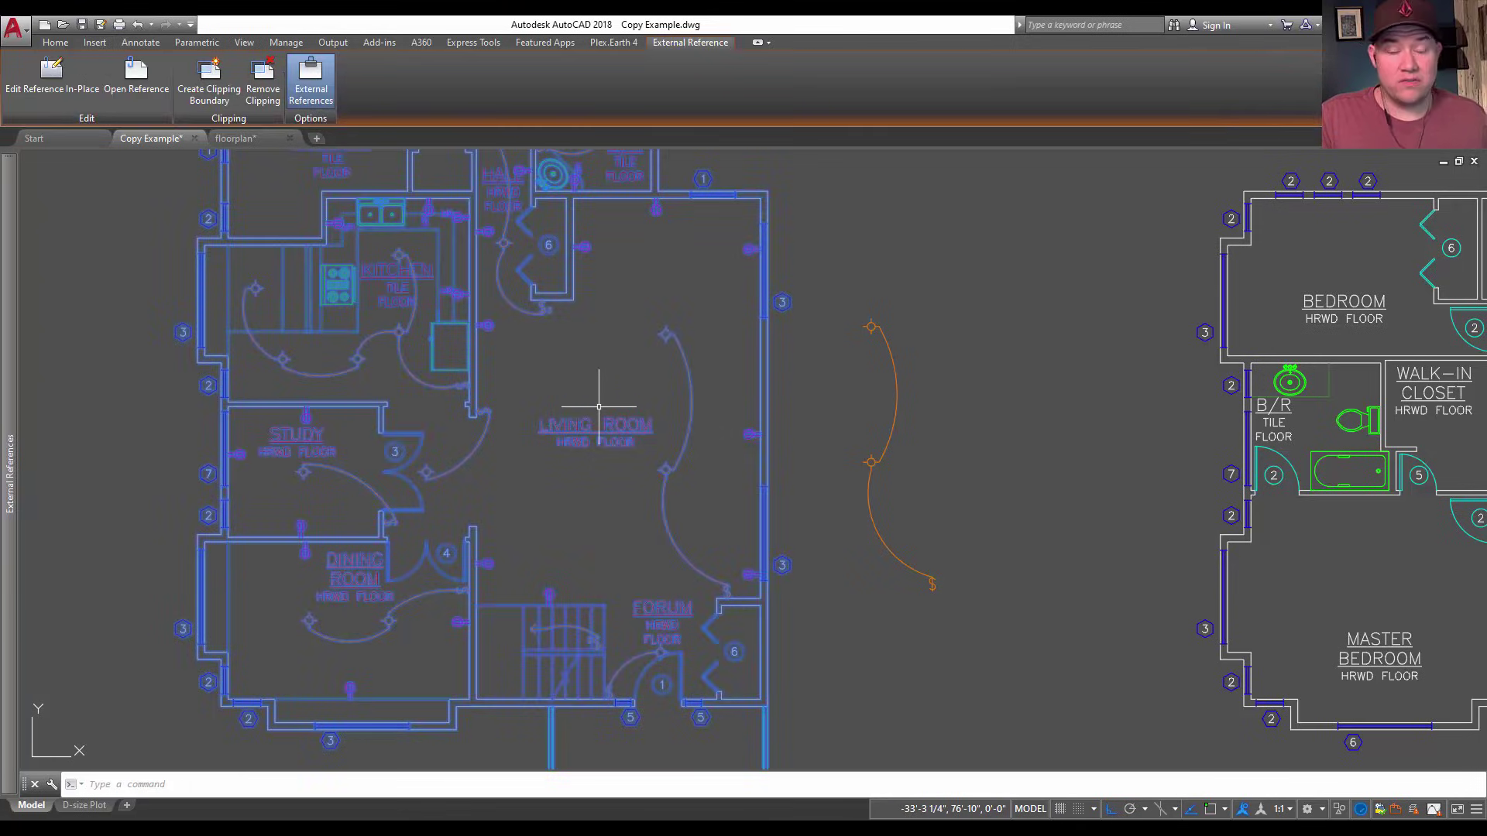
key("Escape")
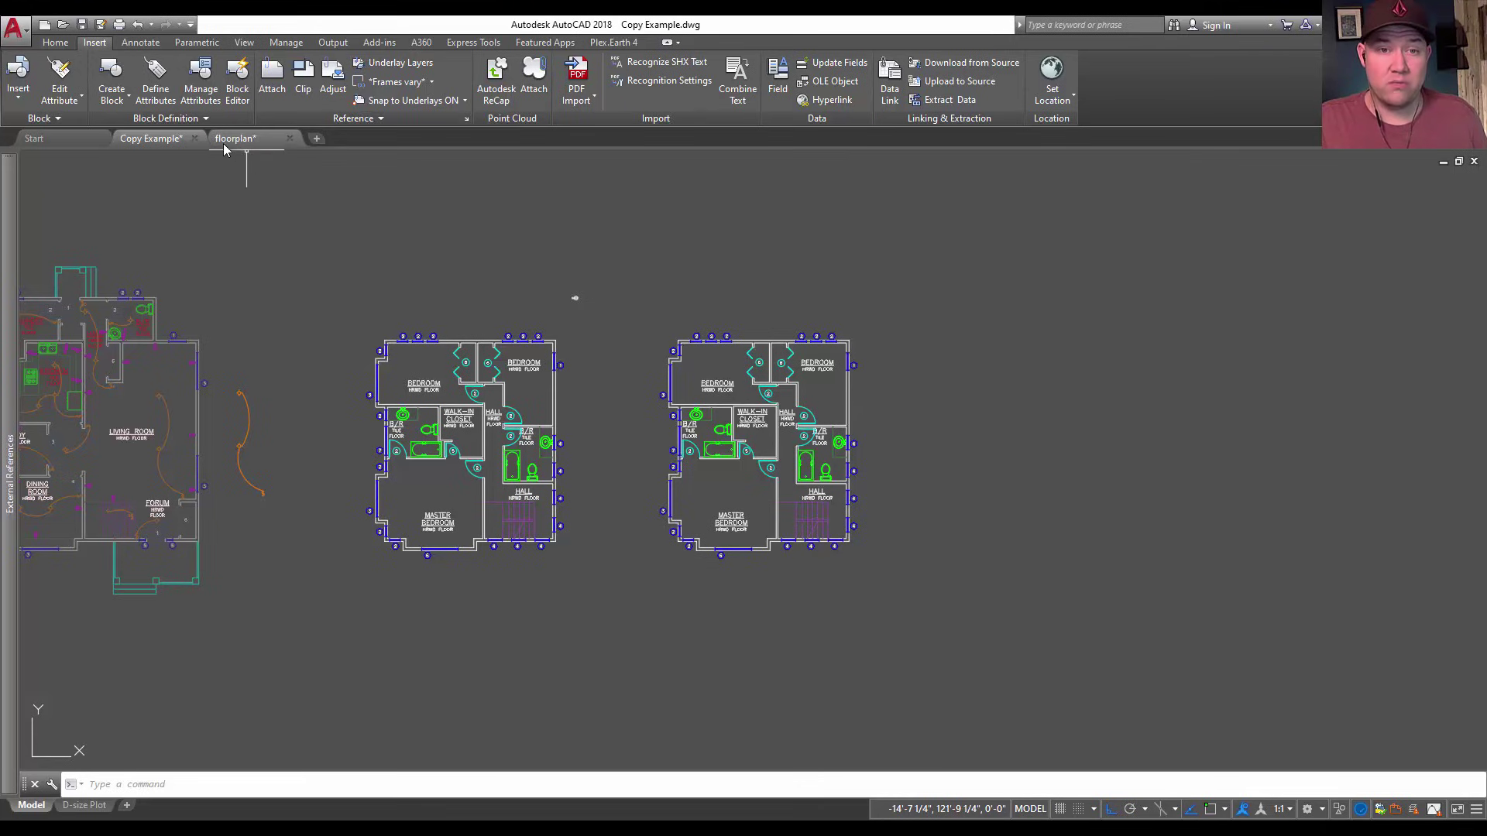
Copy the full file path of floorplan.dwg from its drawing tab
mouse_move(226, 147)
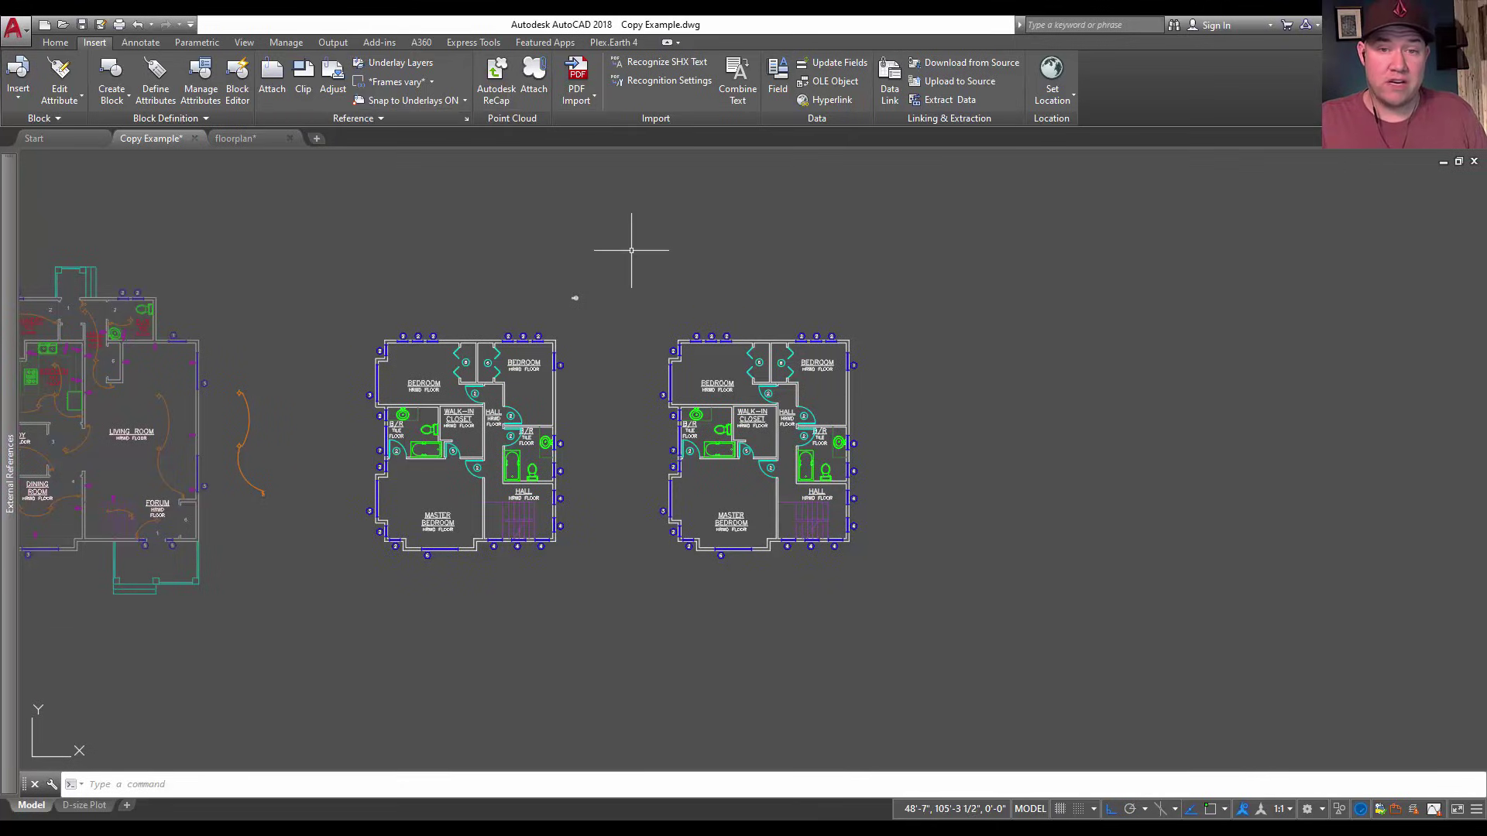
right_click(248, 145)
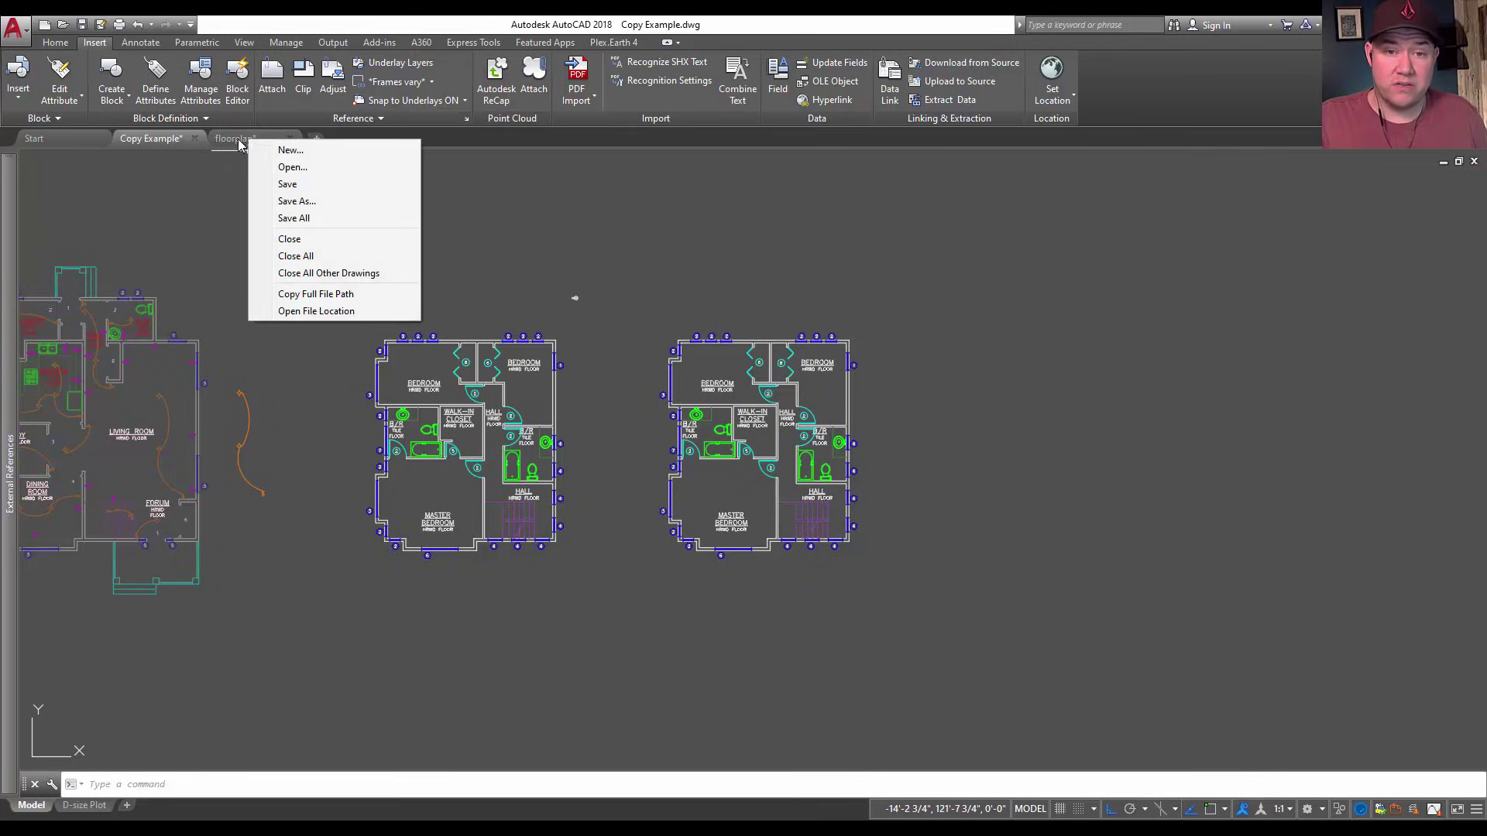
left_click(307, 296)
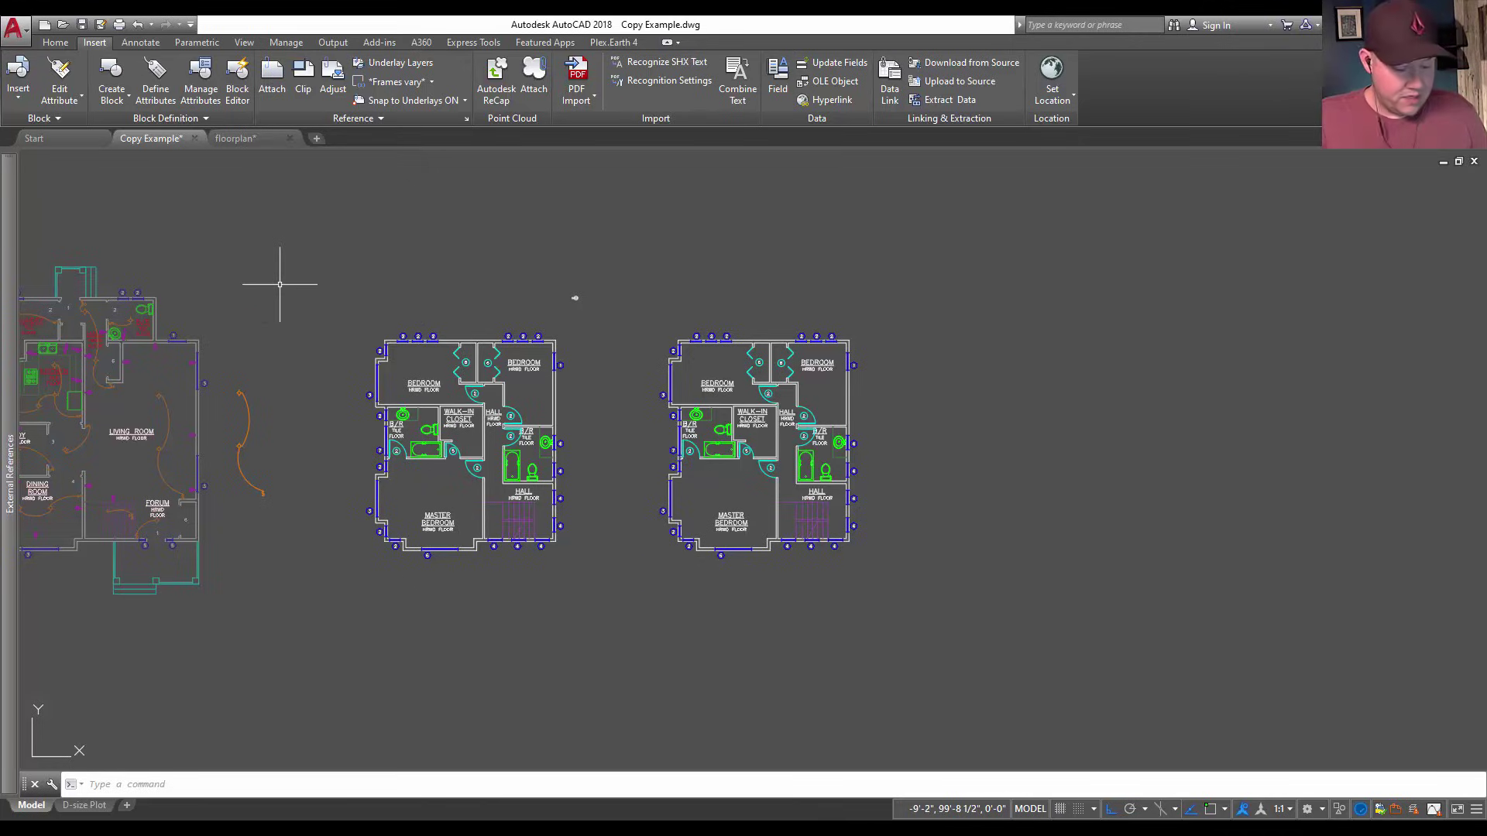
Choose floorplan.dwg as the block in the Insert dialog via the pasted path and confirm
type("i")
key("Return")
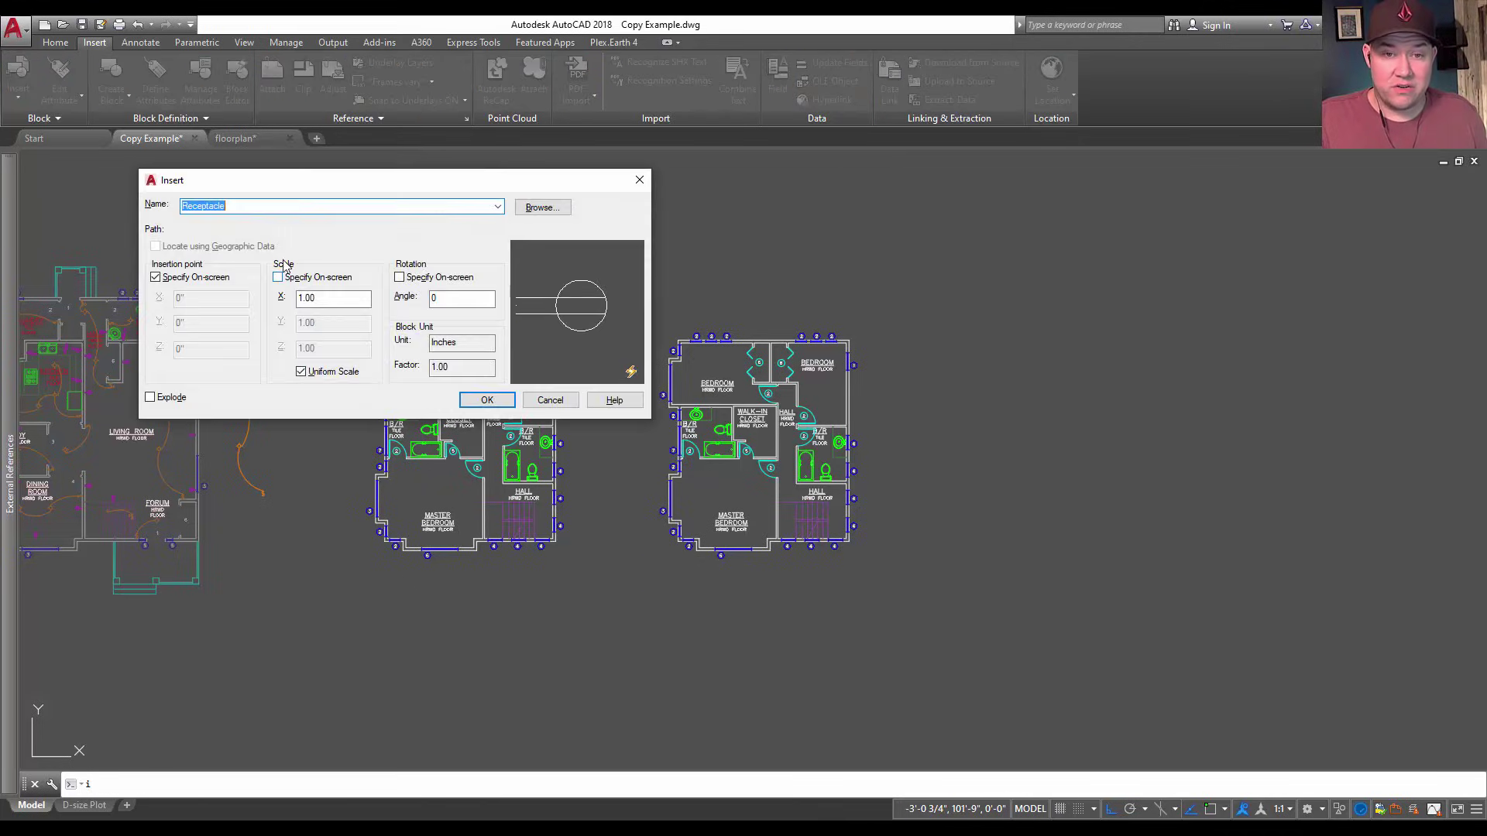
left_click(541, 207)
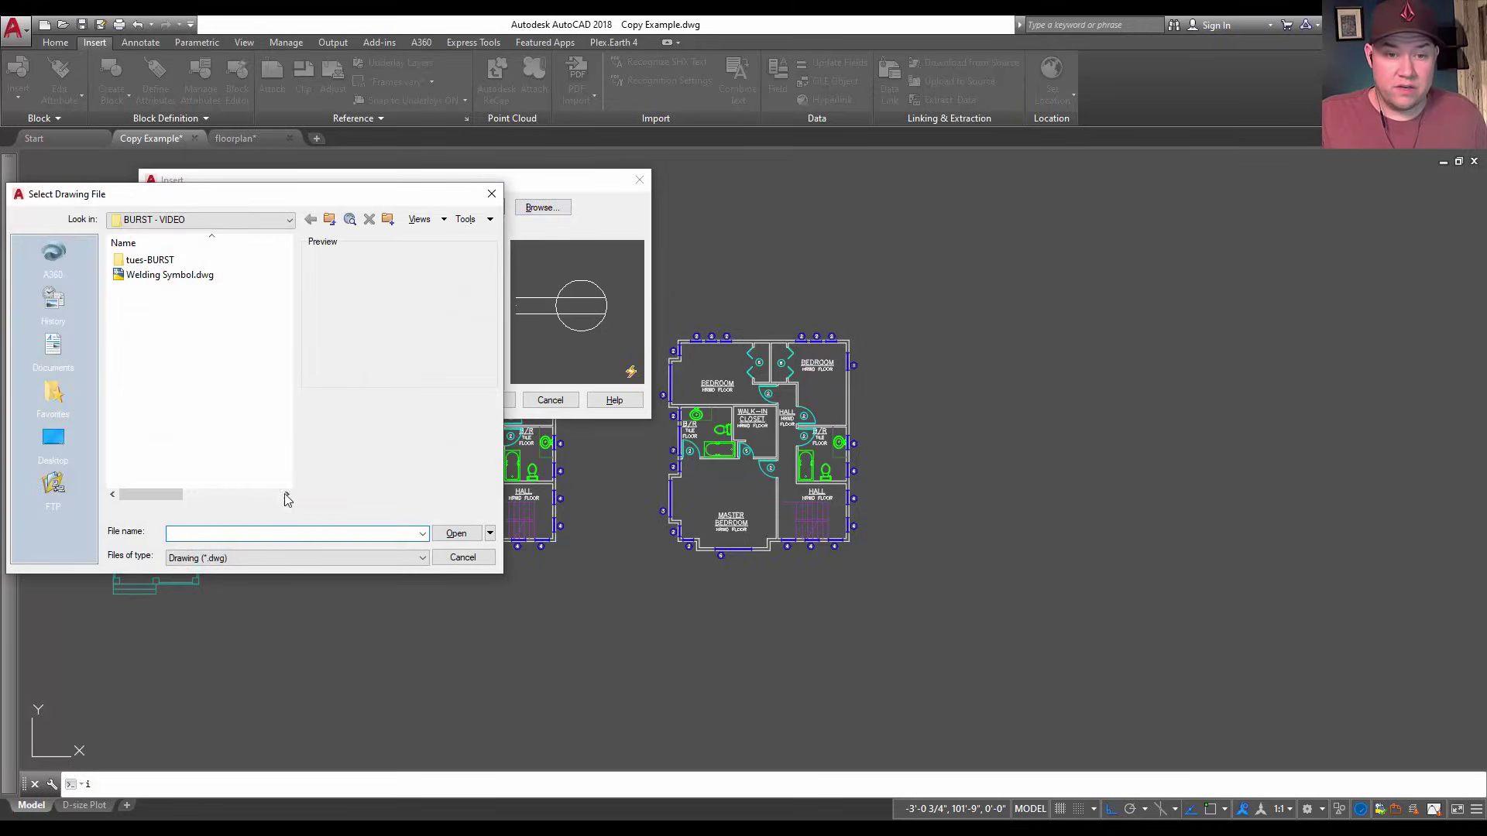
key("ctrl+v")
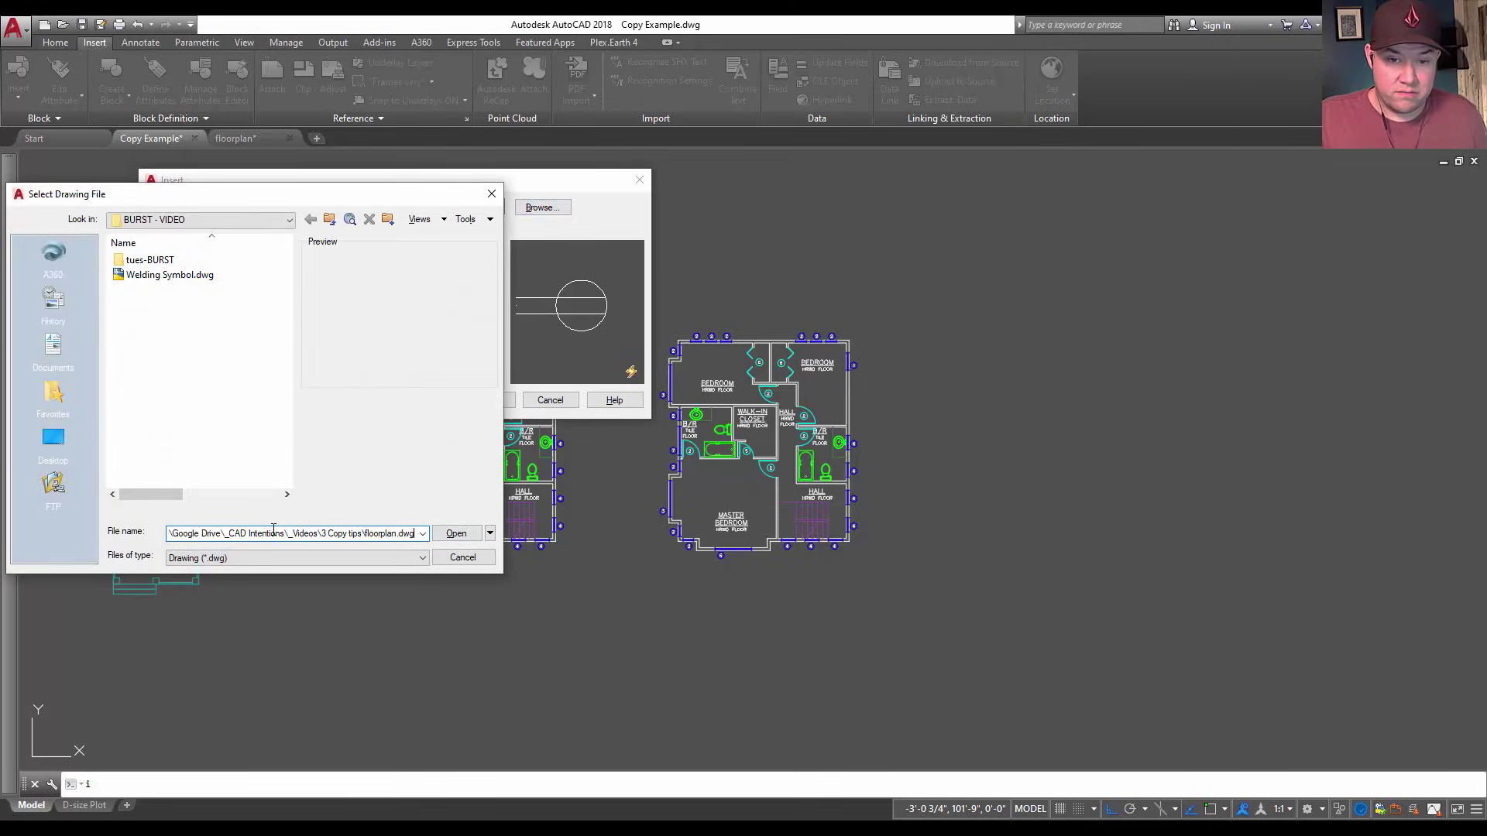
left_click(457, 533)
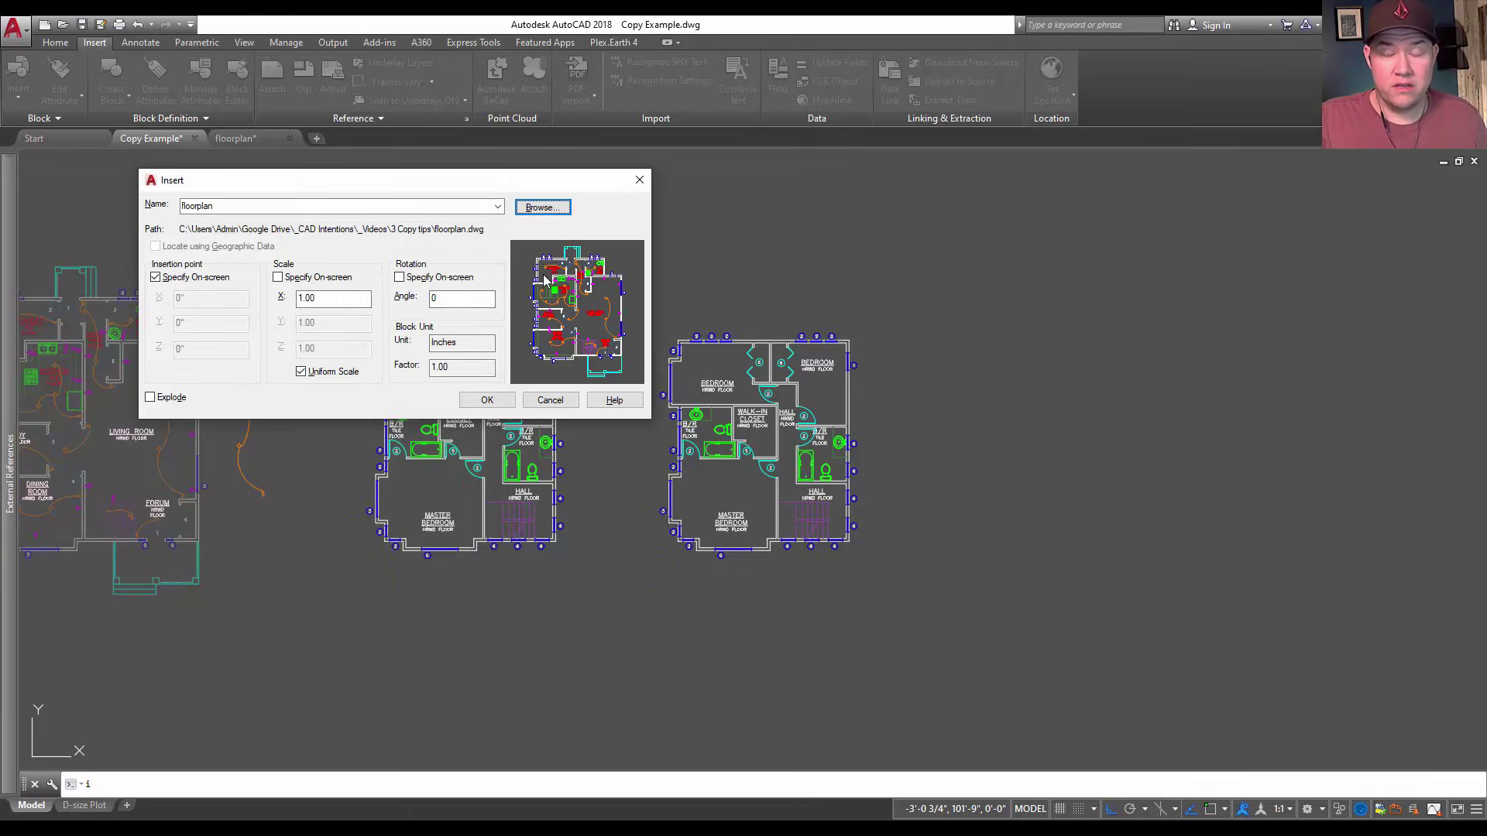
left_click_drag(402, 169, 488, 171)
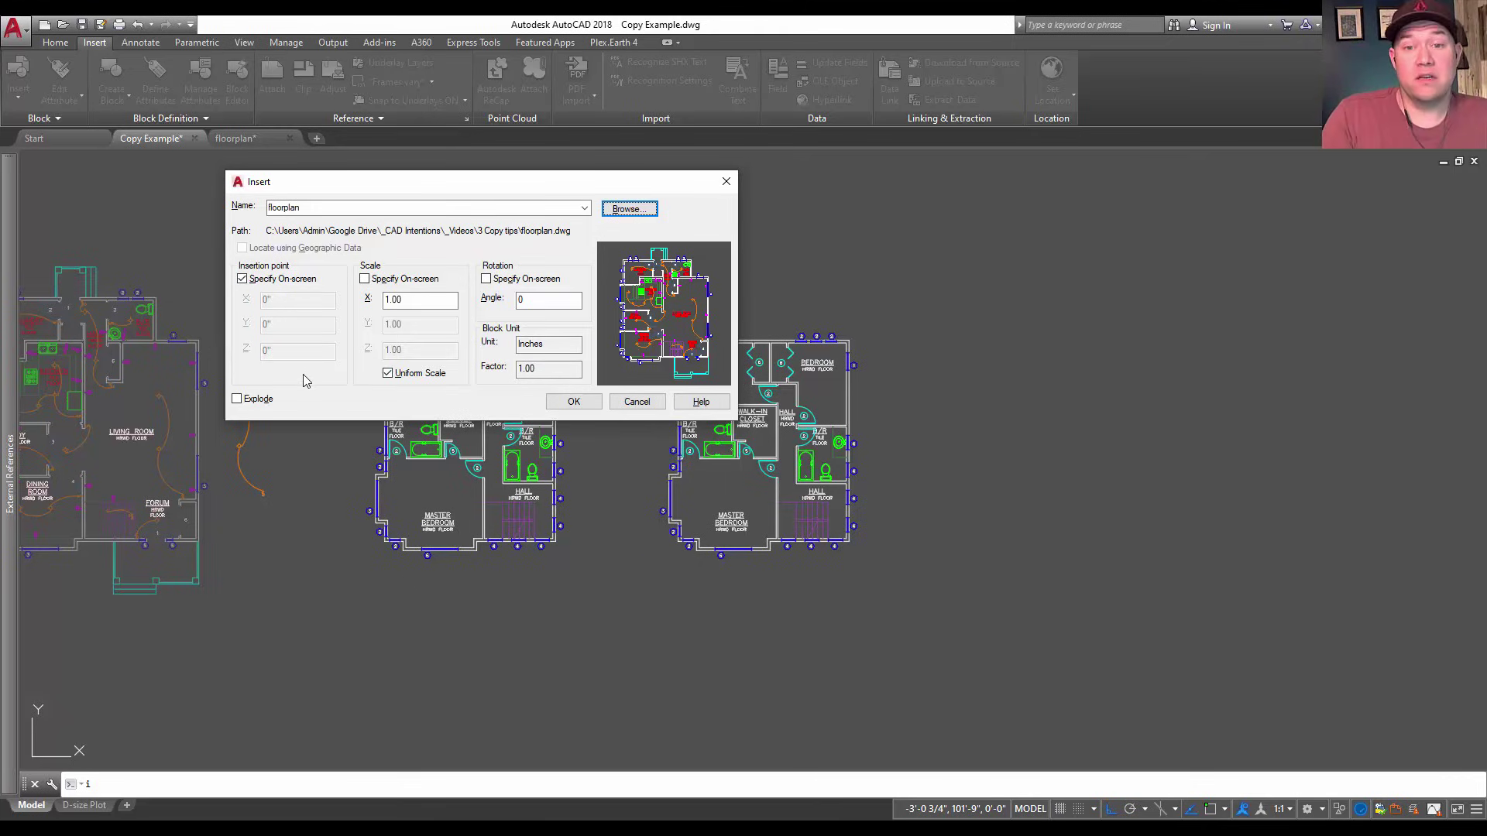
left_click(574, 401)
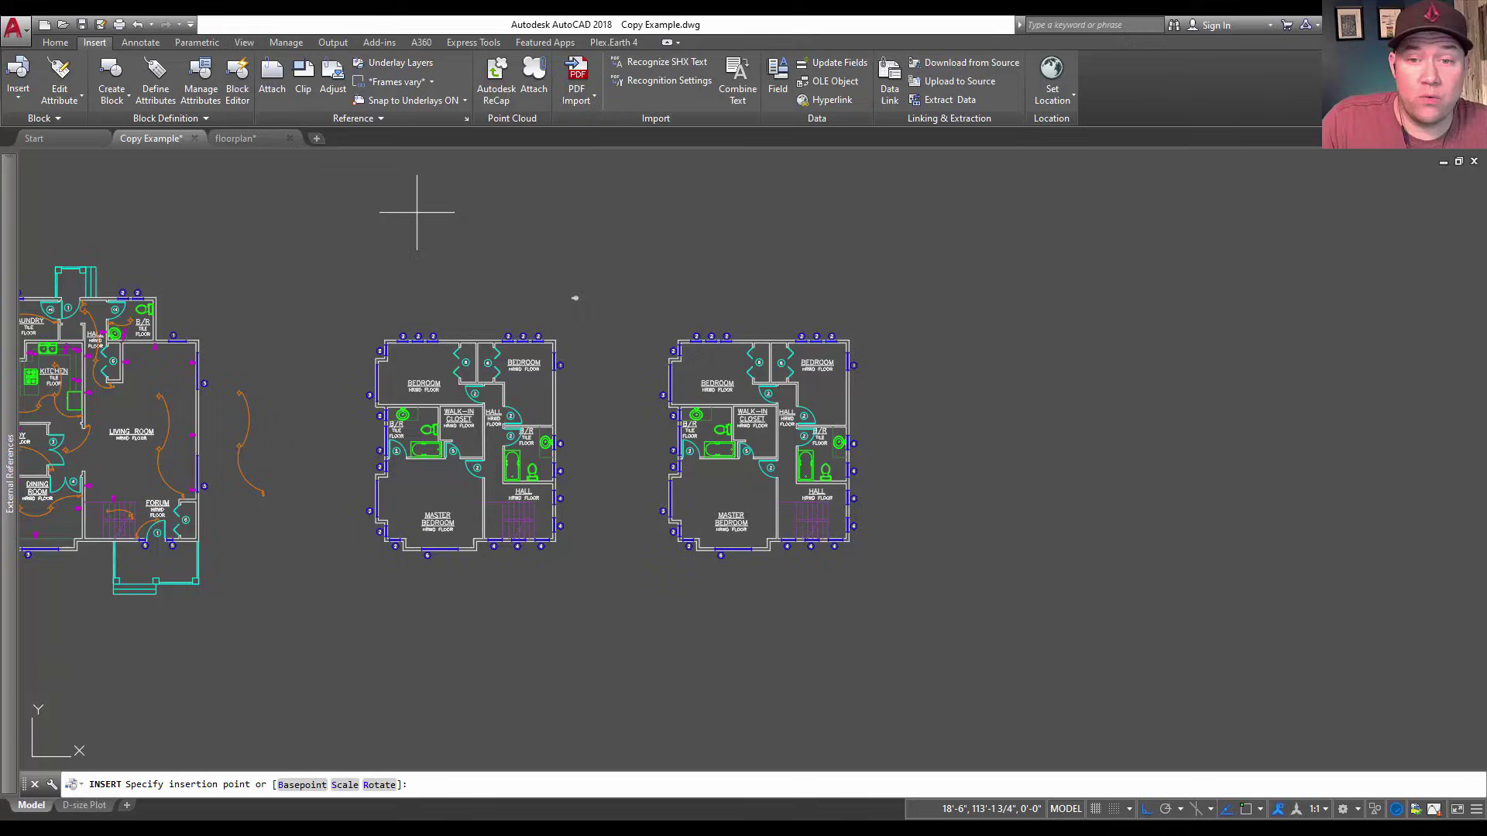
Set the floorplan block's insertion point in empty space above the existing plans
middle_click_drag(591, 255, 299, 332)
scroll(686, 361, "down", 2)
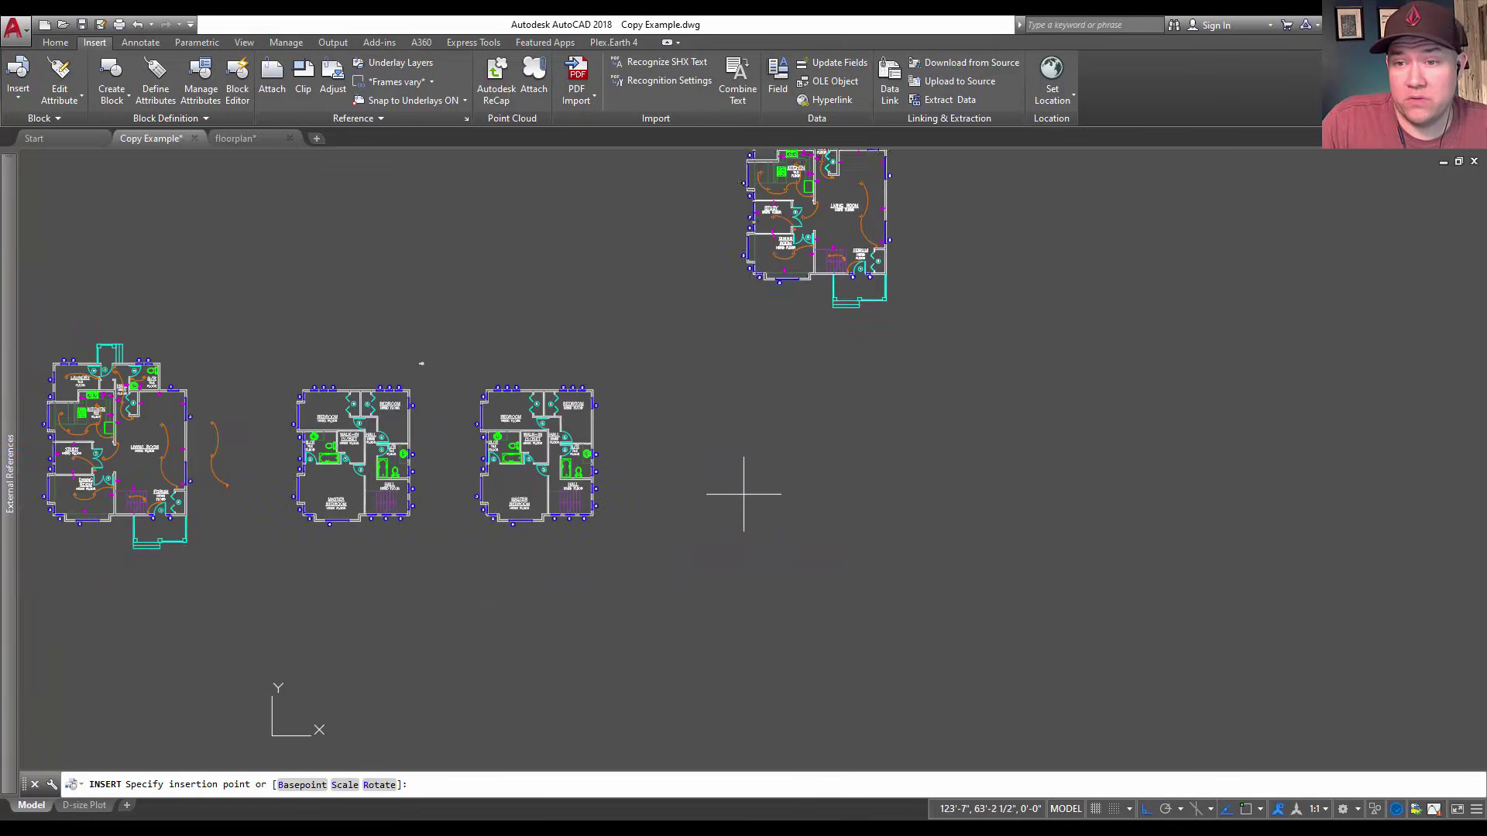
scroll(831, 432, "down", 2)
middle_click_drag(831, 432, 455, 515)
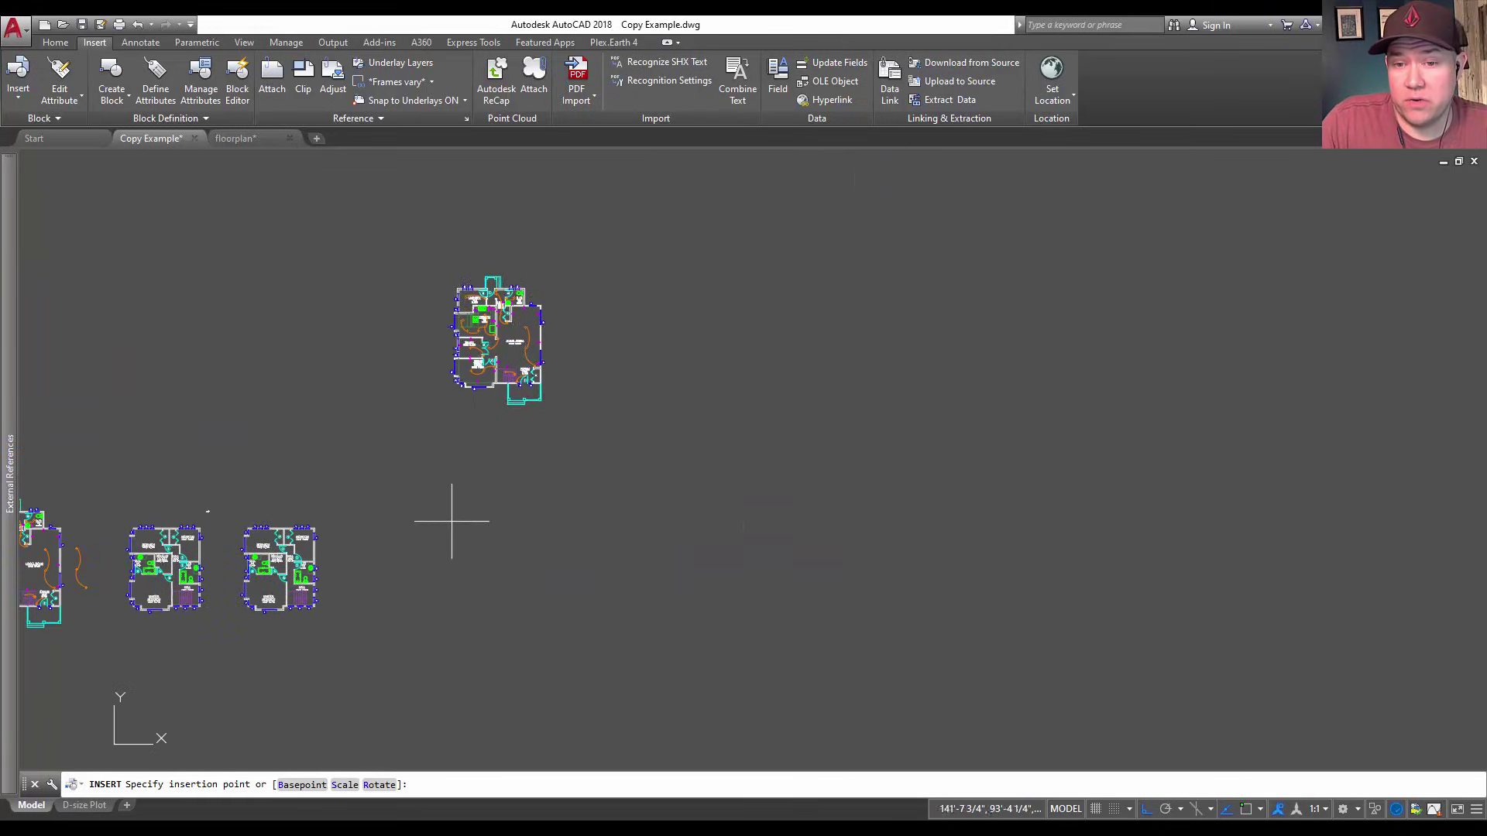
left_click(527, 527)
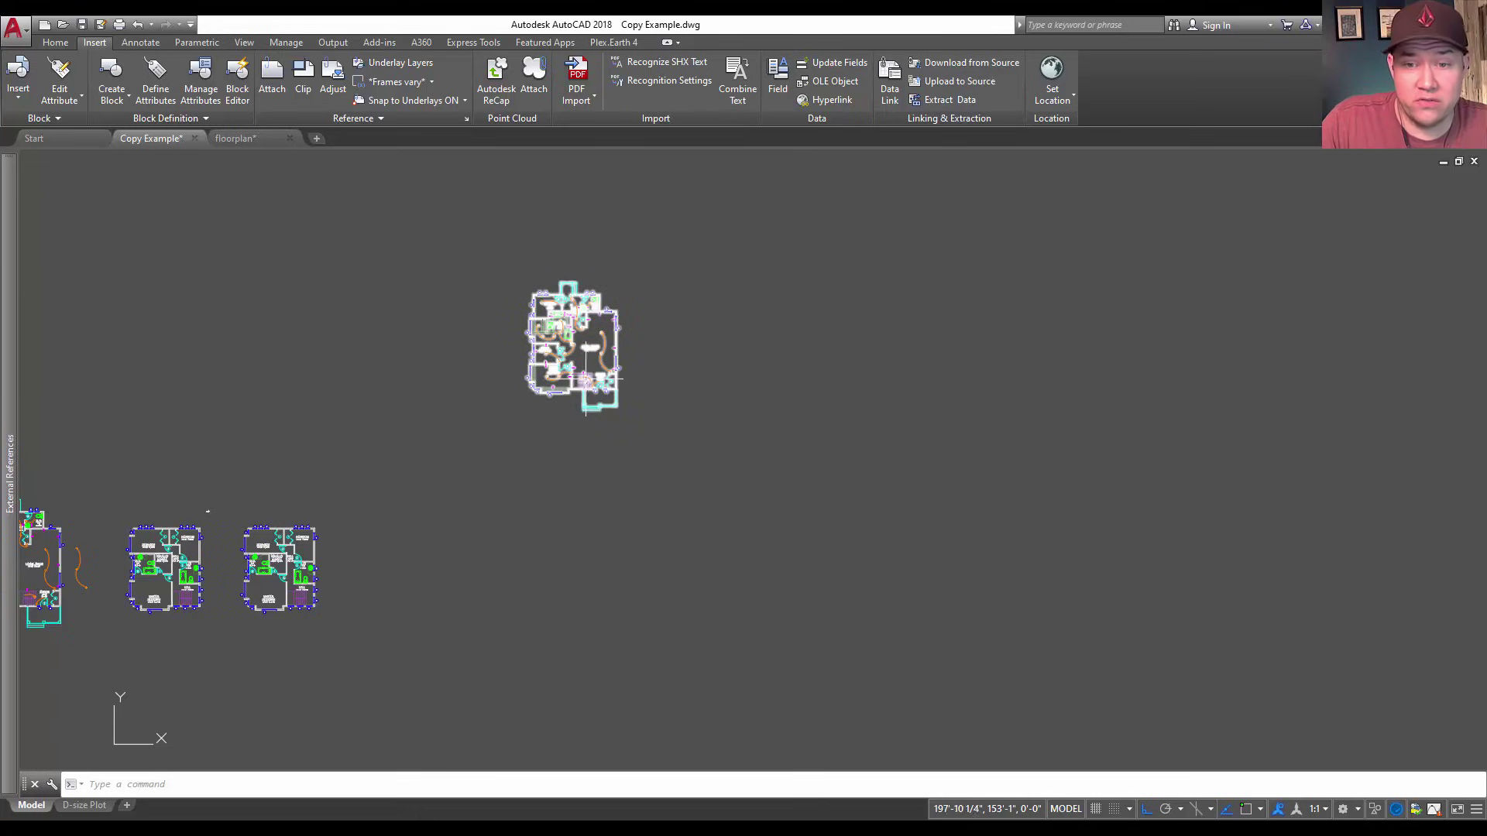
Select the inserted floorplan block and frame it in the view
scroll(593, 341, "up", 4)
scroll(577, 304, "up", 3)
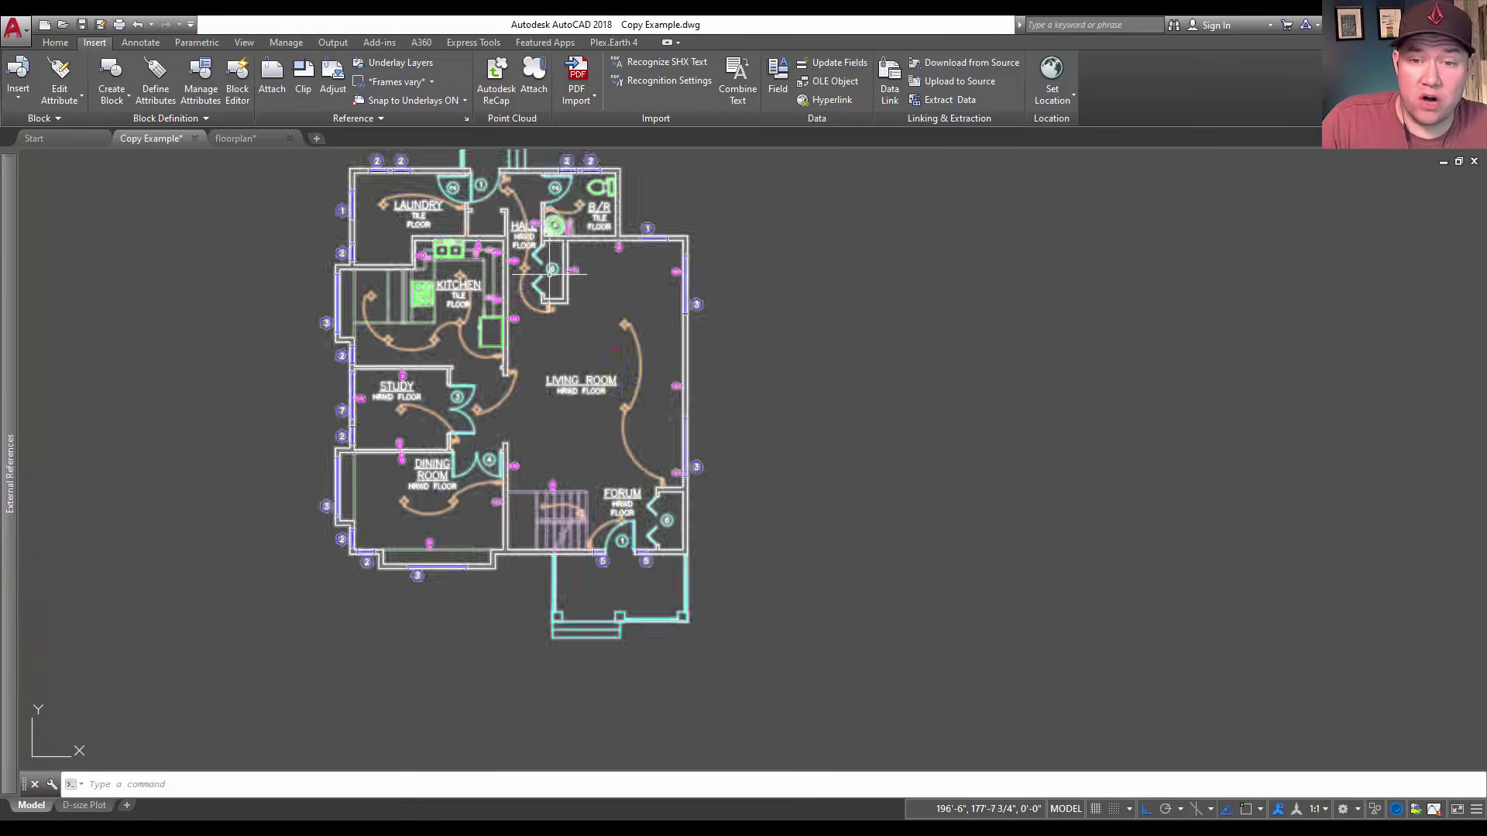
middle_click_drag(577, 305, 494, 387)
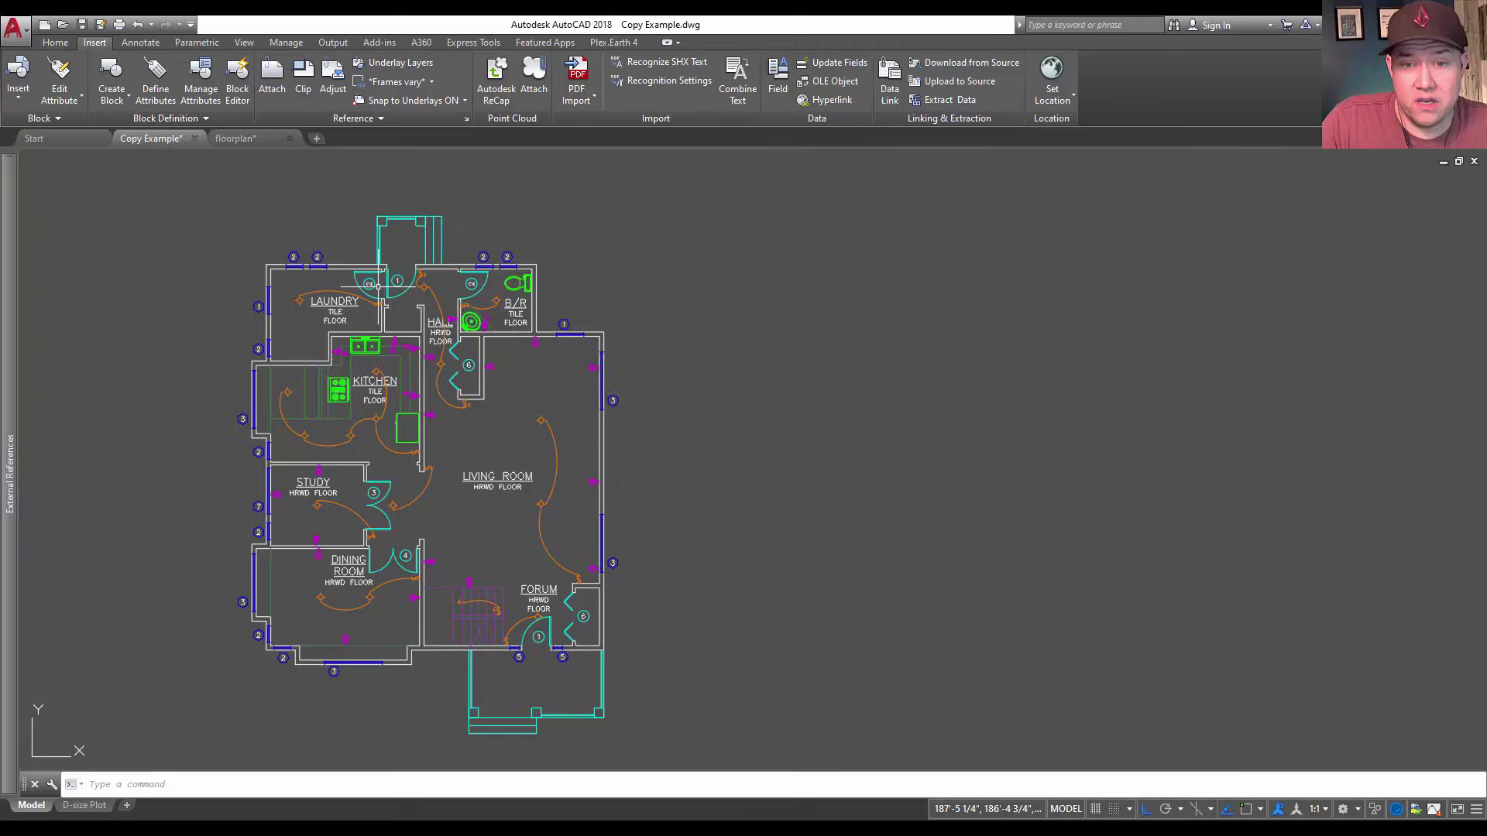
left_click(386, 271)
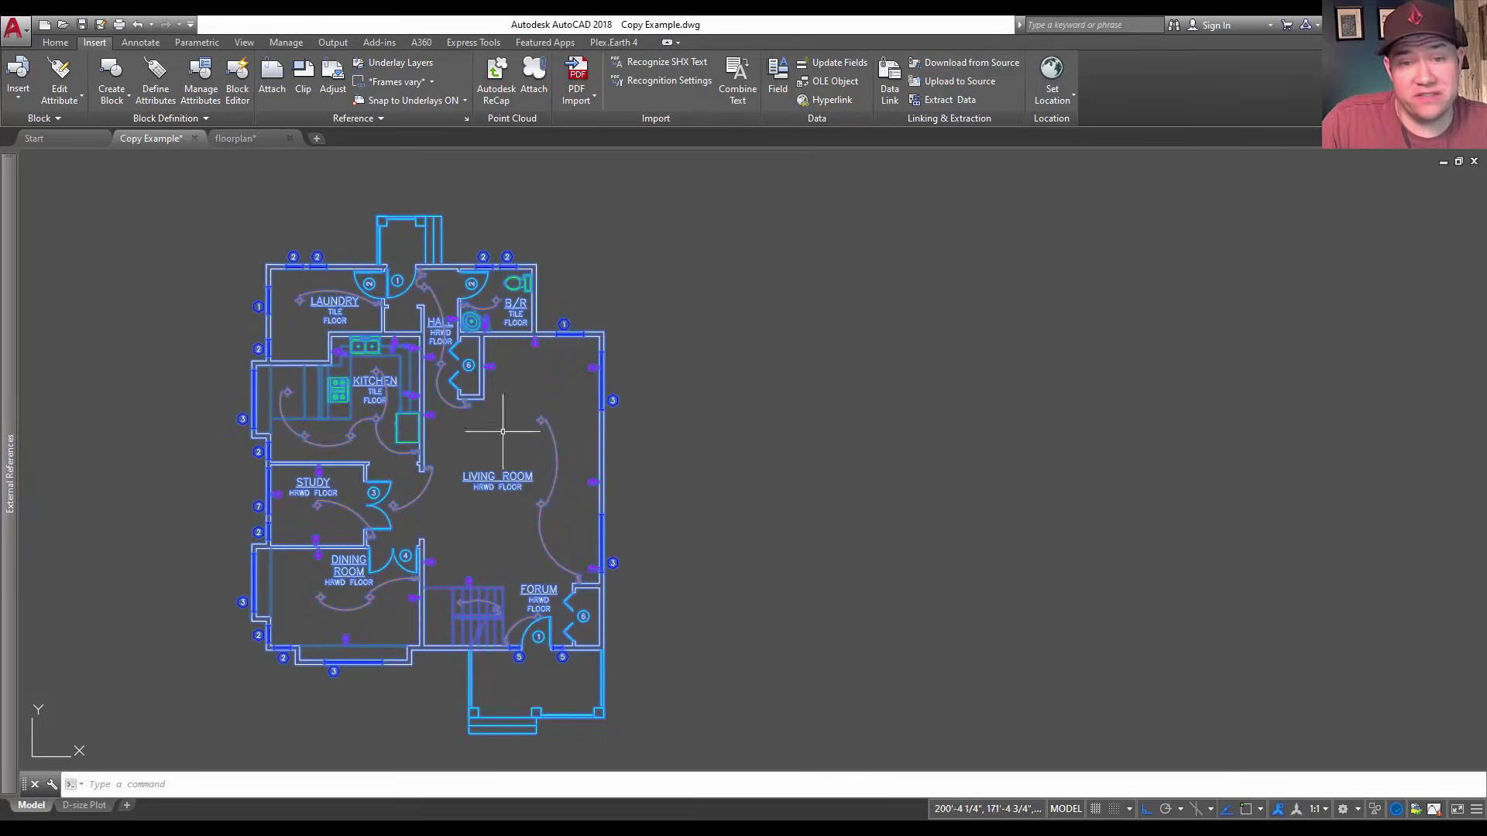
middle_click_drag(505, 377, 601, 183)
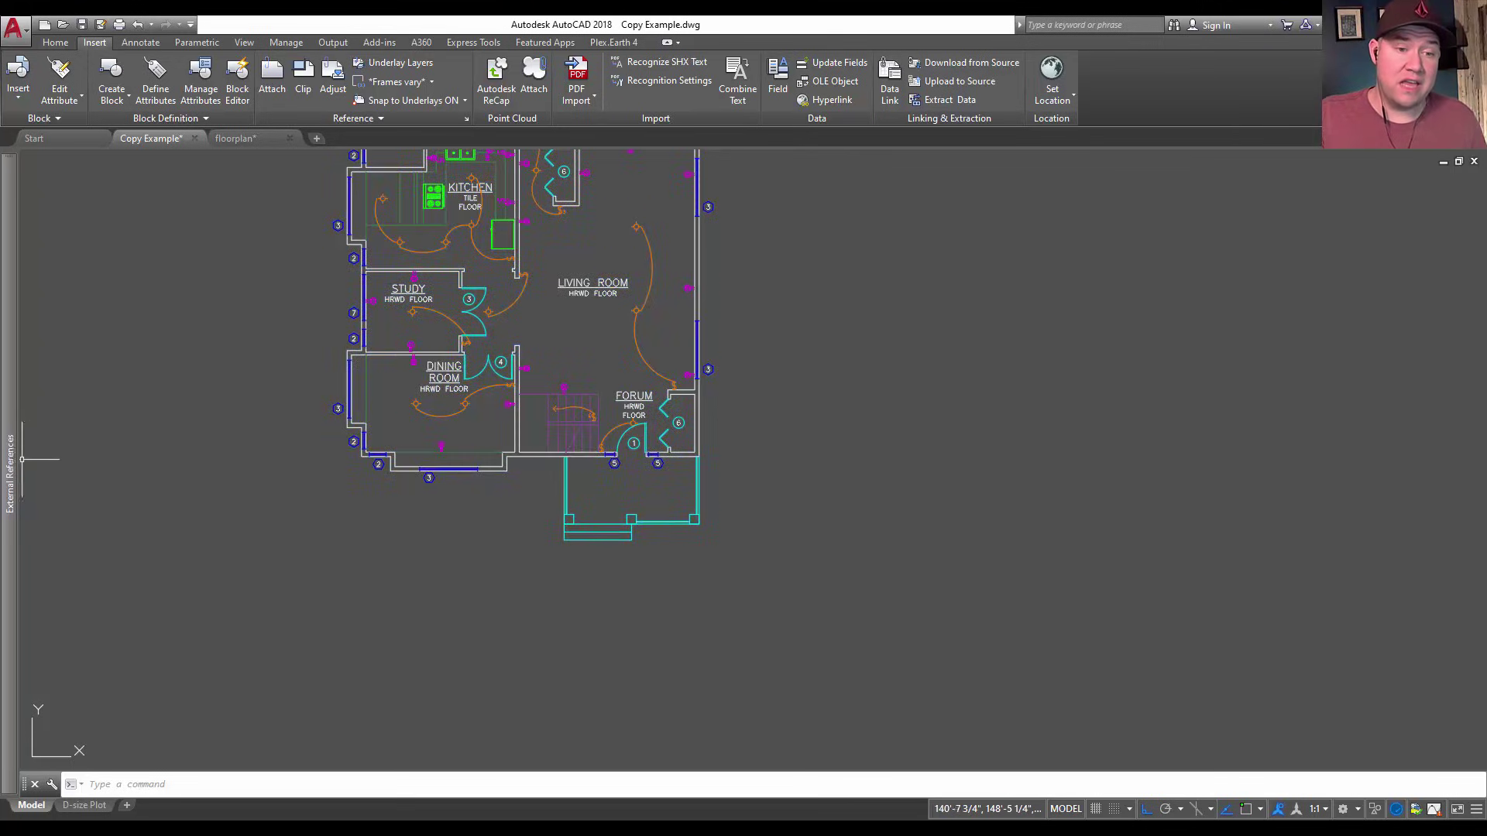
mouse_move(9, 472)
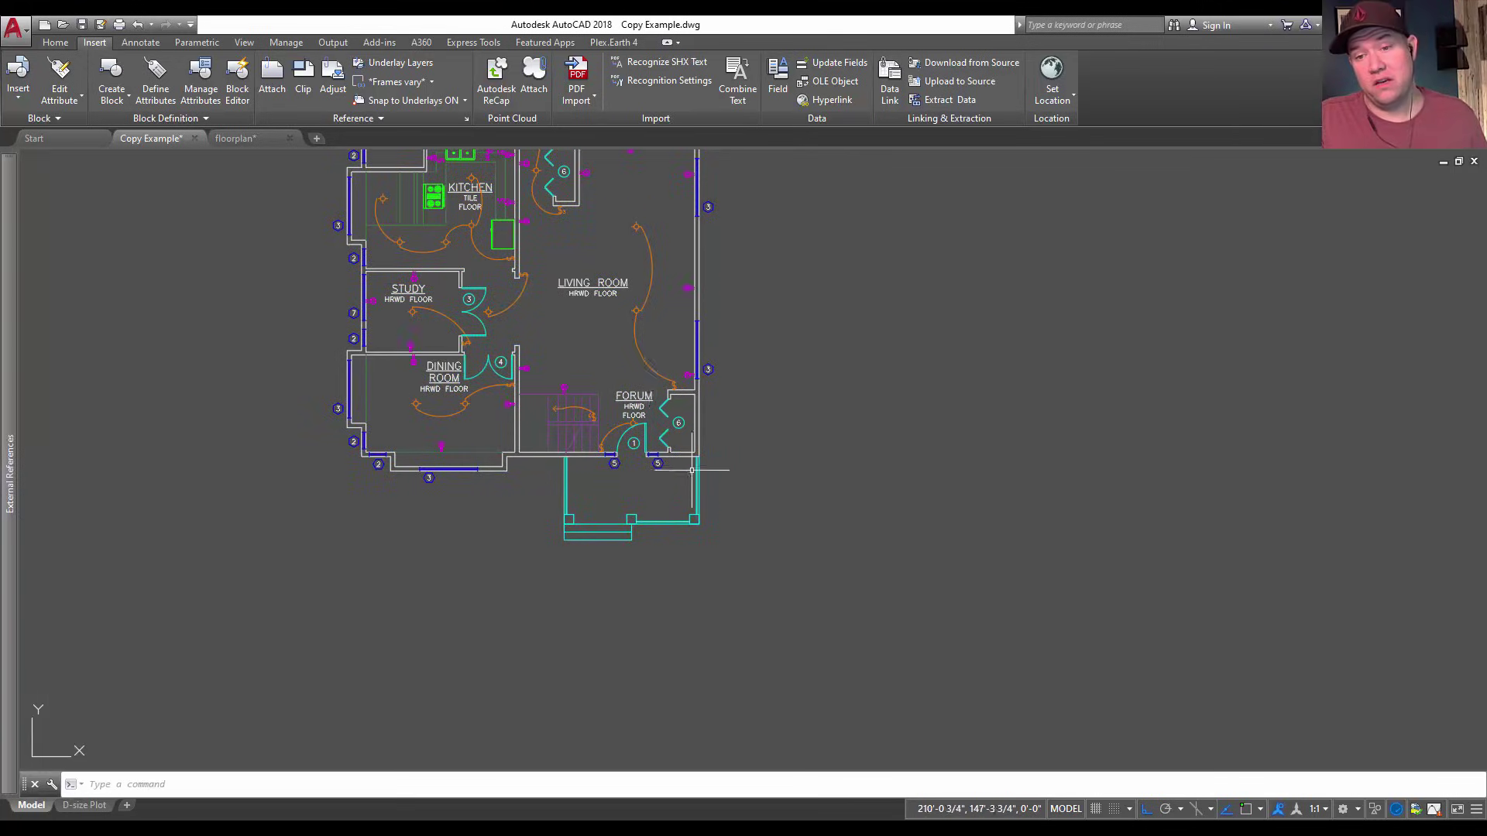